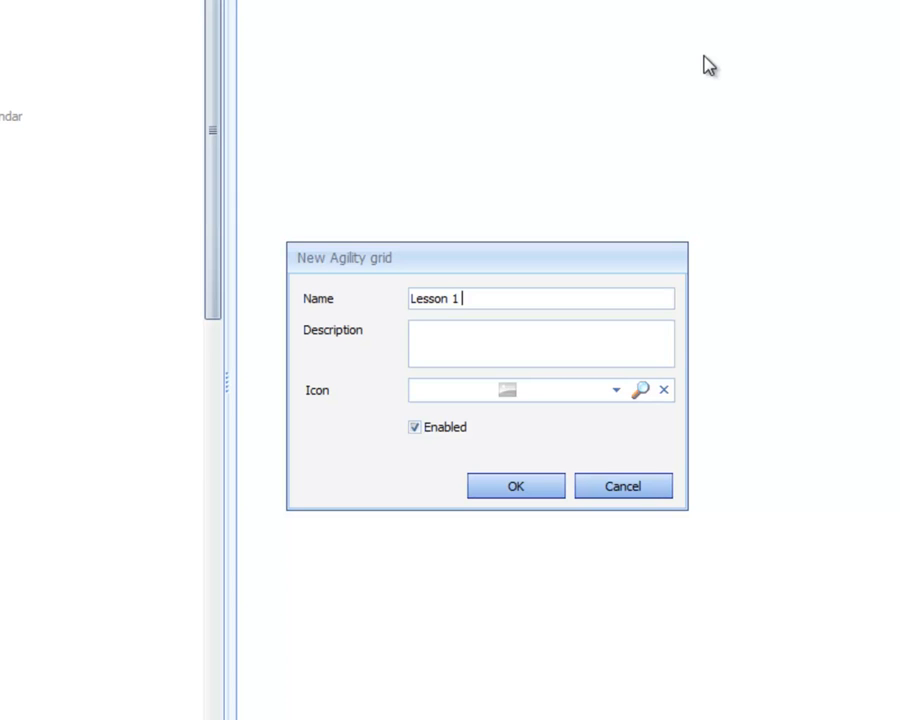
# Name the new grid "Lesson 1 - OE History View", describe it as "Building a Customer Search" and create it
pyautogui.write('OE History Bi')
pyautogui.press('BackSpace')
pyautogui.press('BackSpace')
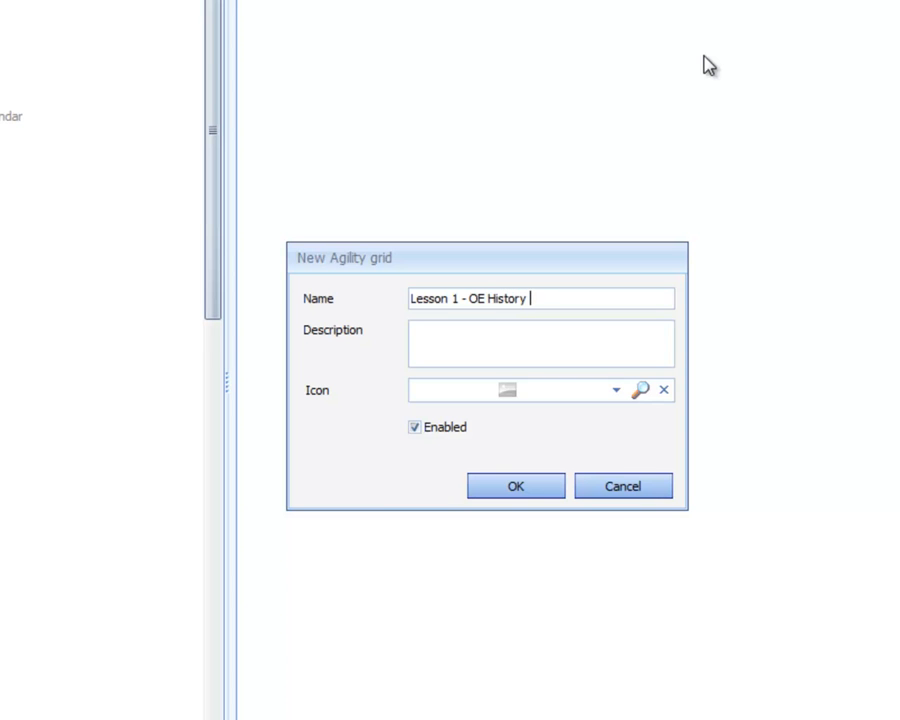
pyautogui.write('View')
pyautogui.press('Tab')
pyautogui.write('Building a Customer ')
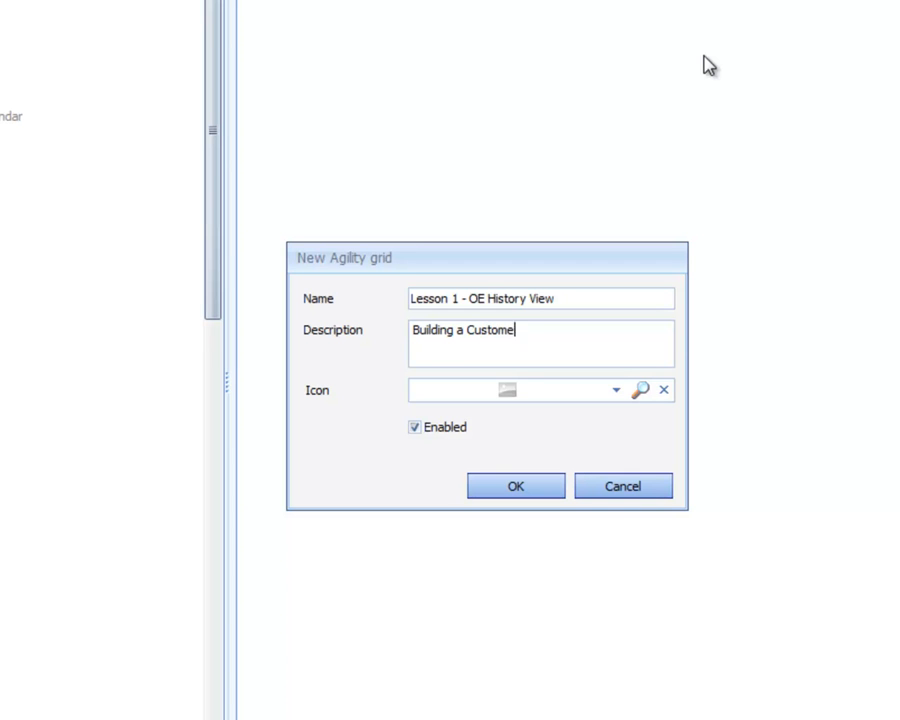
pyautogui.write('Search')
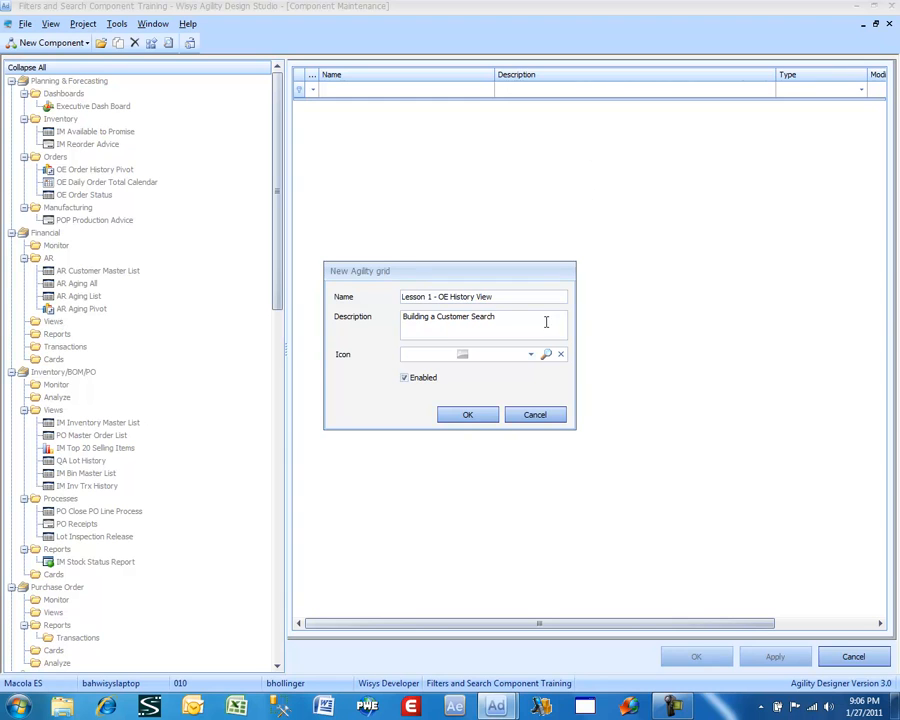
pyautogui.click(474, 416)
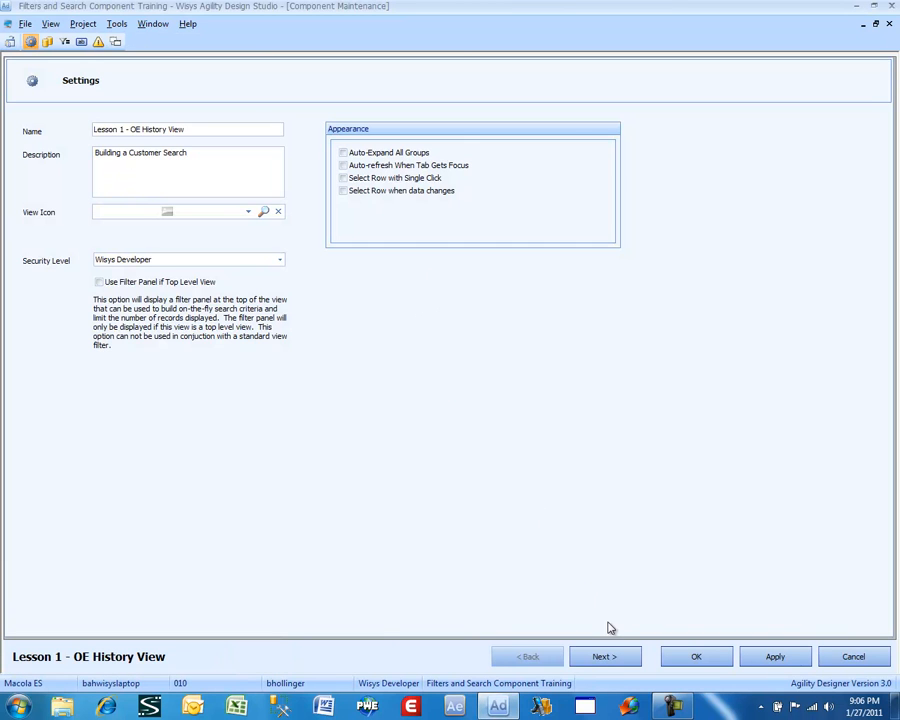
# Proceed to the grid's SQL statement and add the arcusfil_wv view as its data source
pyautogui.click(603, 657)
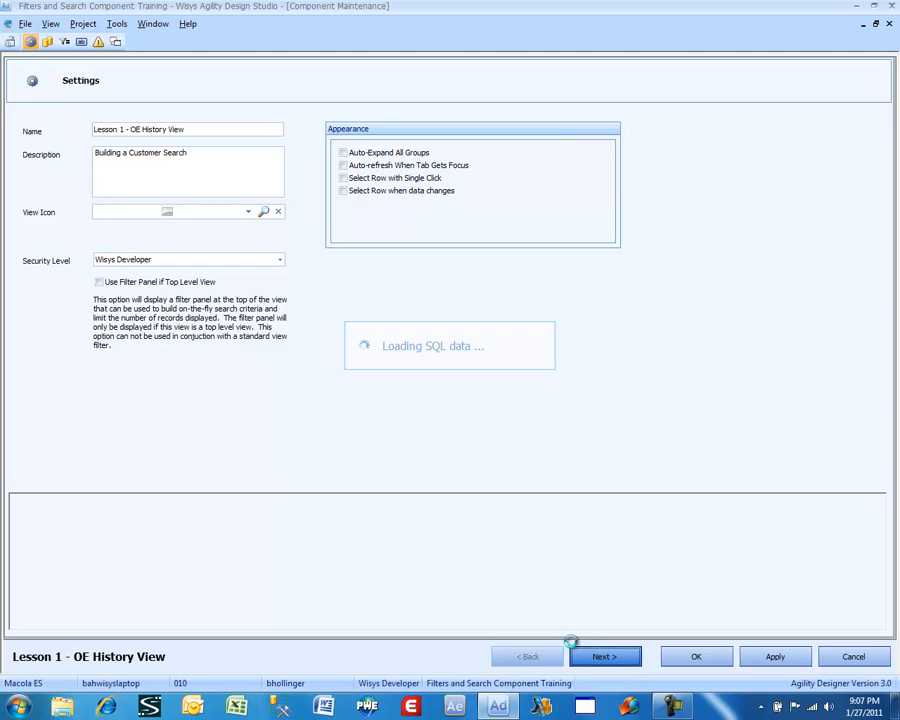
pyautogui.click(263, 569)
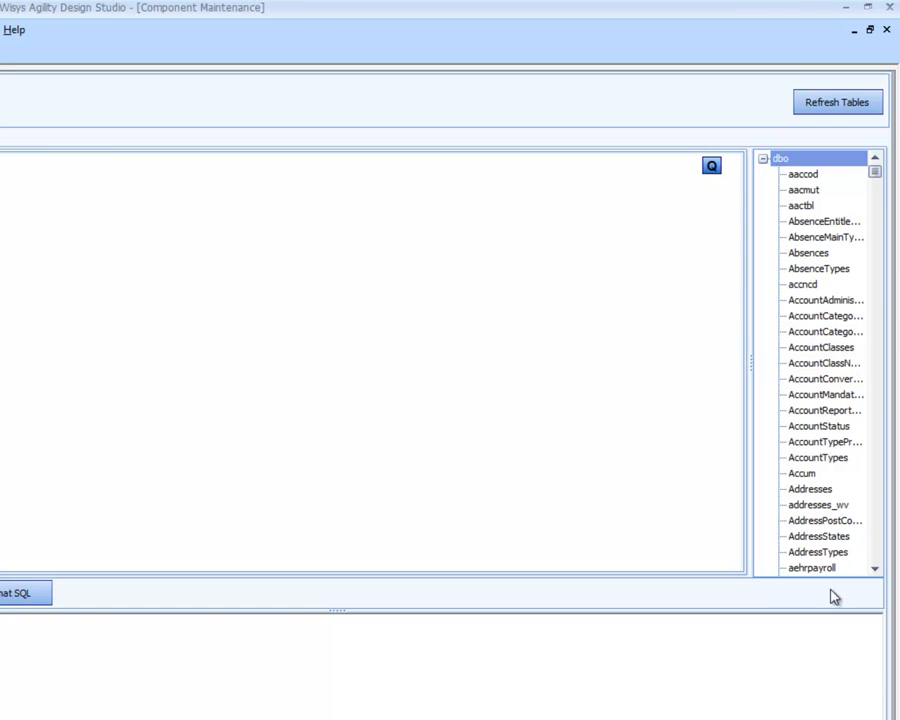
pyautogui.click(820, 538)
pyautogui.press('Down')
pyautogui.press('Down')
pyautogui.press('Down')
pyautogui.press('Down')
pyautogui.press('Down')
pyautogui.press('Down')
pyautogui.press('Down')
pyautogui.press('Down')
pyautogui.press('Down')
pyautogui.press('Down')
pyautogui.press('Down')
pyautogui.press('Down')
pyautogui.press('Down')
pyautogui.press('Down')
pyautogui.press('Down')
pyautogui.press('Down')
pyautogui.press('Down')
pyautogui.press('Down')
pyautogui.press('Down')
pyautogui.press('Down')
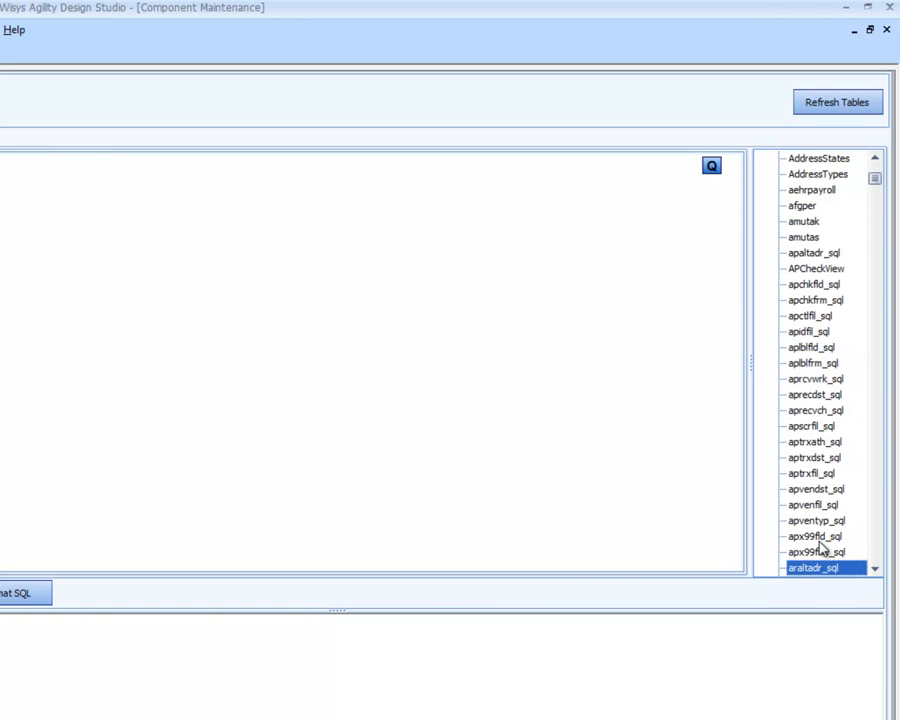
pyautogui.press('Down')
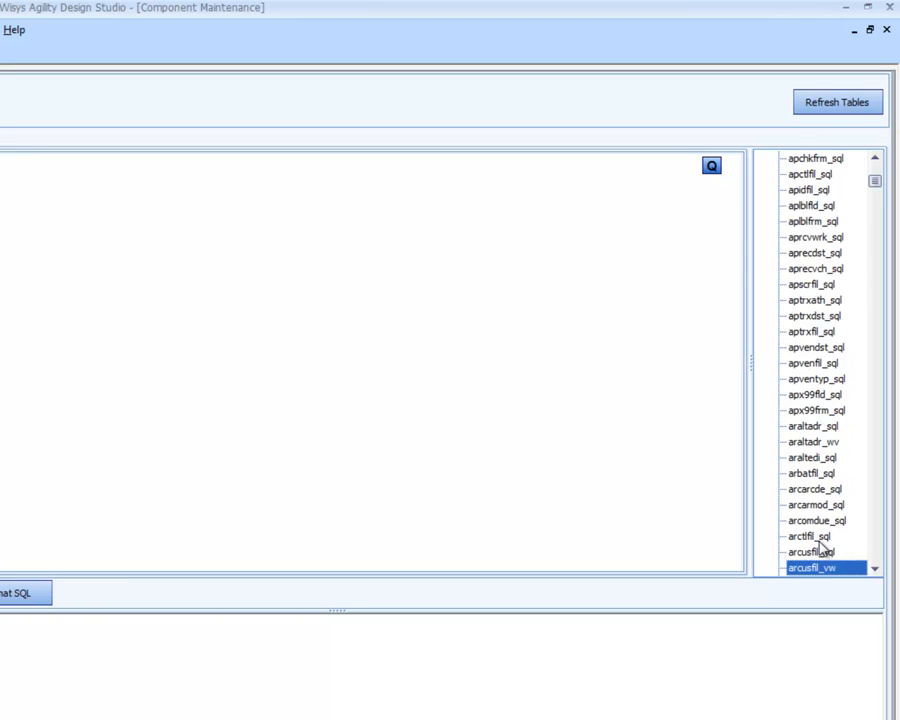
pyautogui.press('Down')
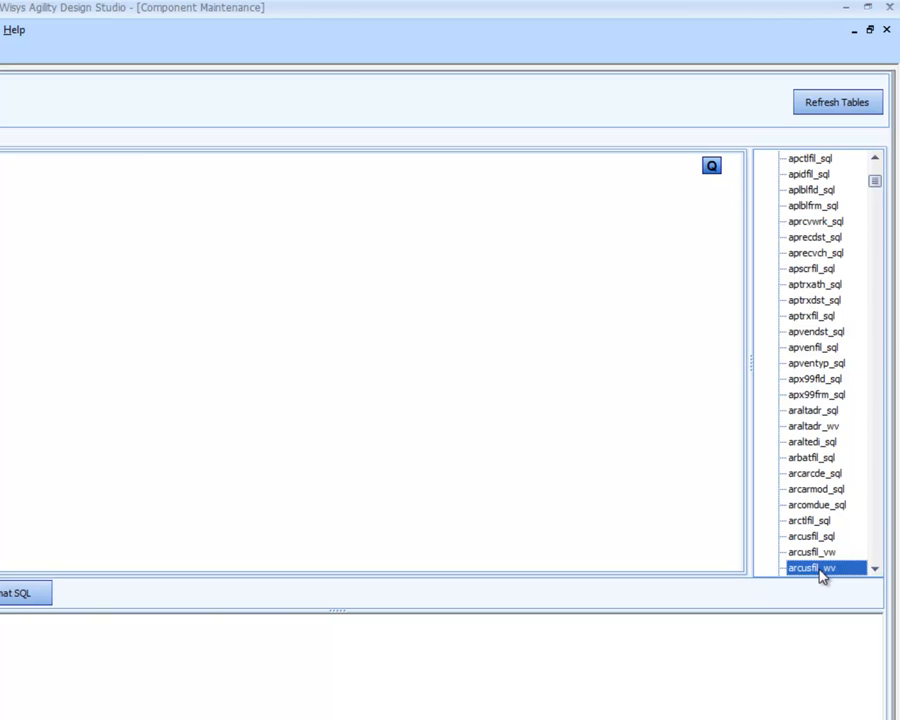
pyautogui.doubleClick(820, 570)
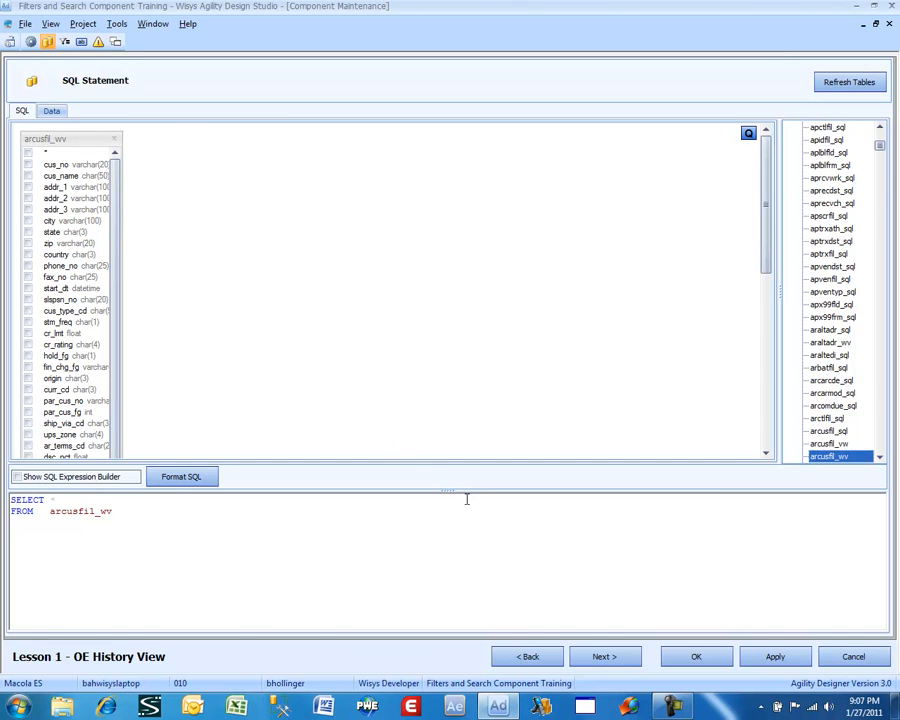
# Look at the grid's filter columns without adding any, return to the SQL statement and save the grid
pyautogui.click(595, 657)
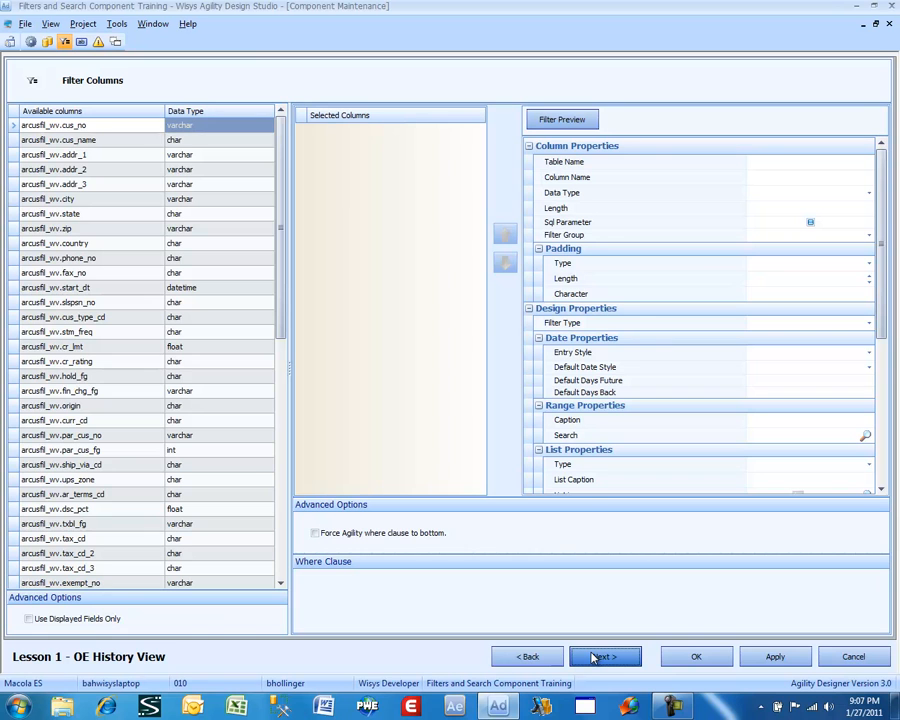
pyautogui.click(540, 657)
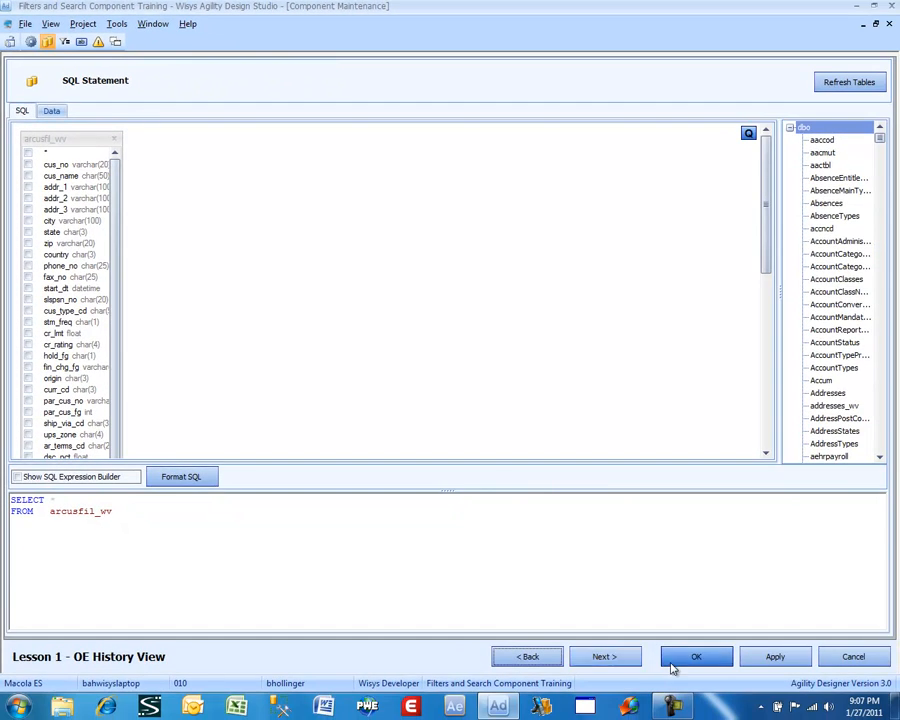
pyautogui.click(671, 663)
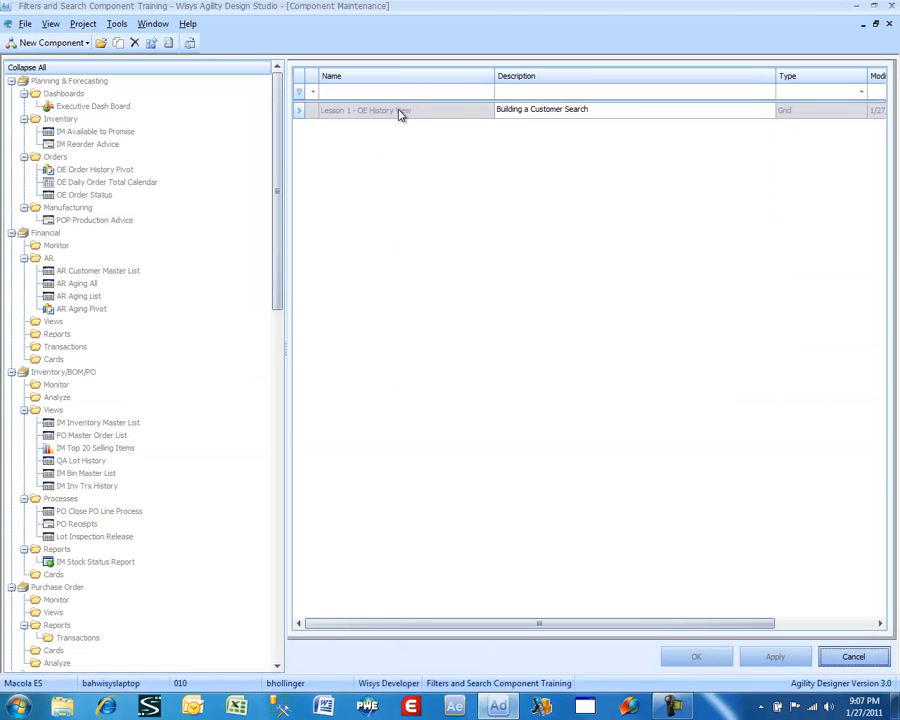
# Preview the Lesson 1 - OE History View grid with its columns formatted and fitted, and close the preview
pyautogui.rightClick(399, 114)
pyautogui.click(410, 115)
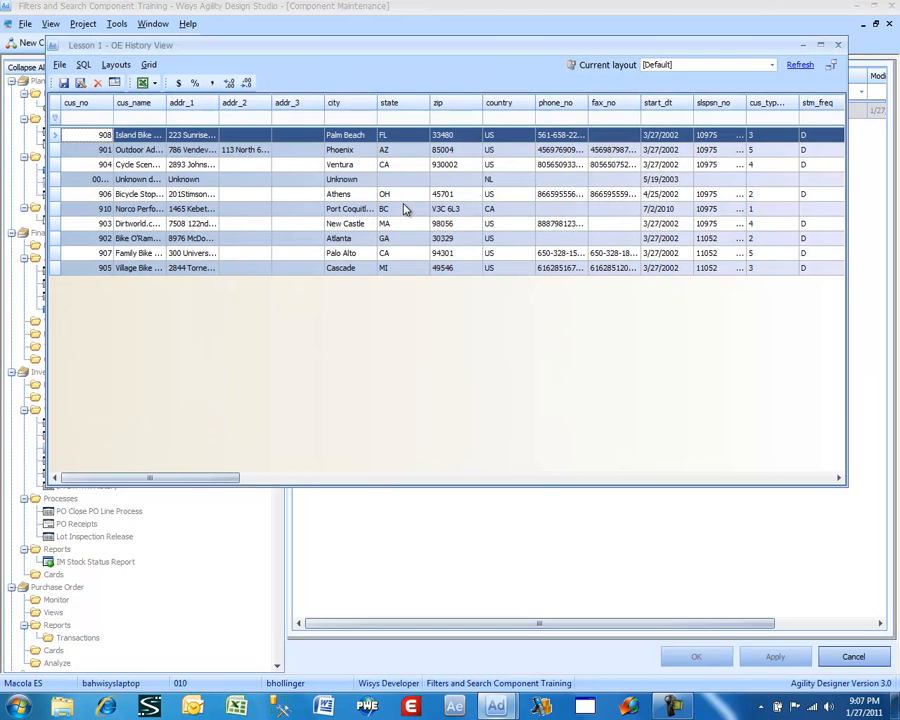
pyautogui.click(114, 83)
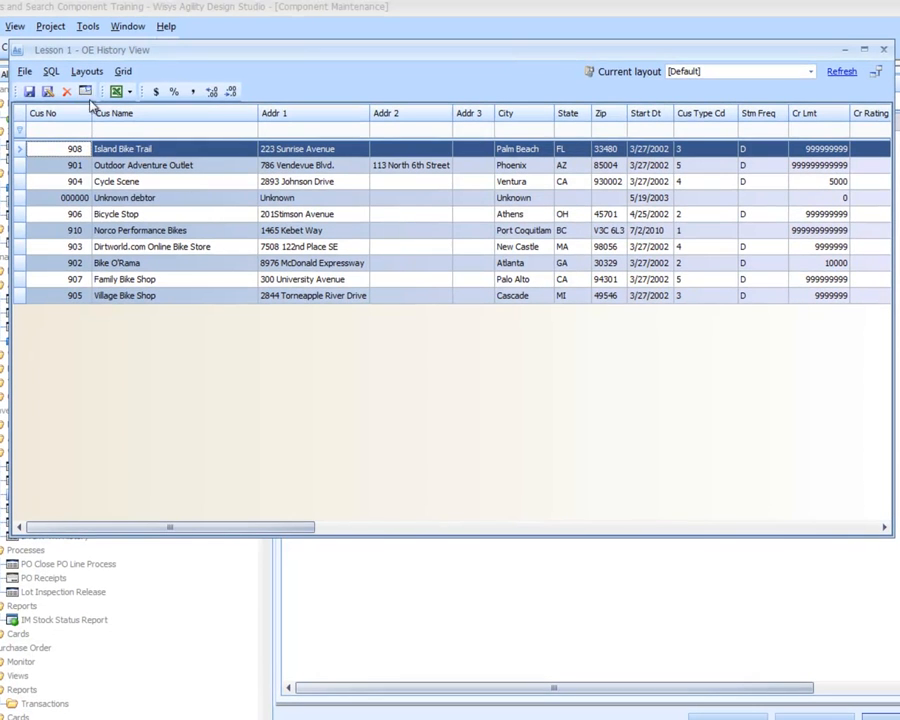
pyautogui.moveTo(891, 535); pyautogui.dragTo(812, 449)
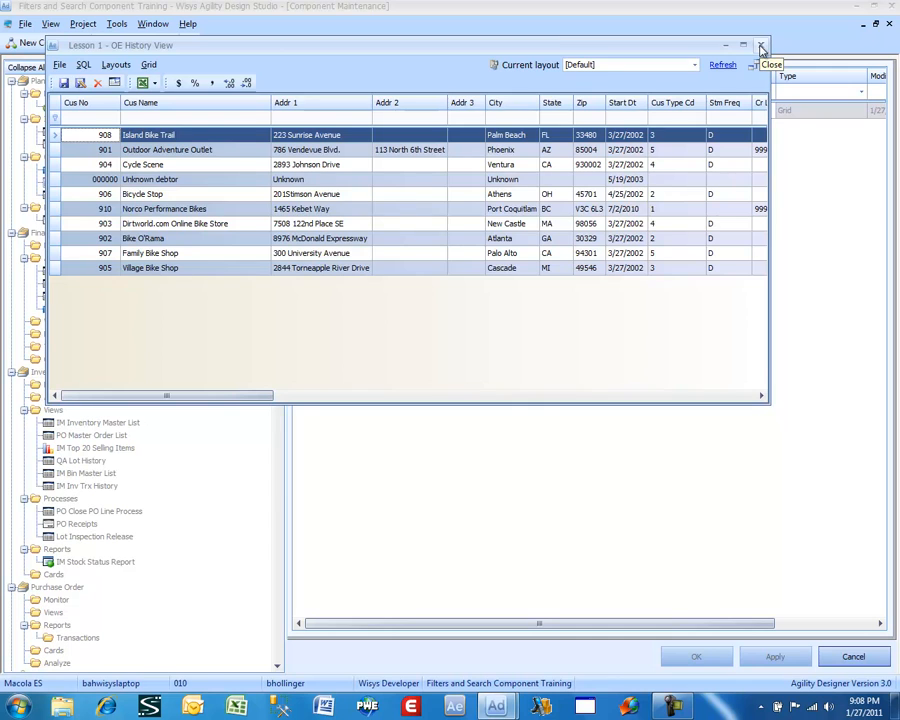
pyautogui.click(761, 46)
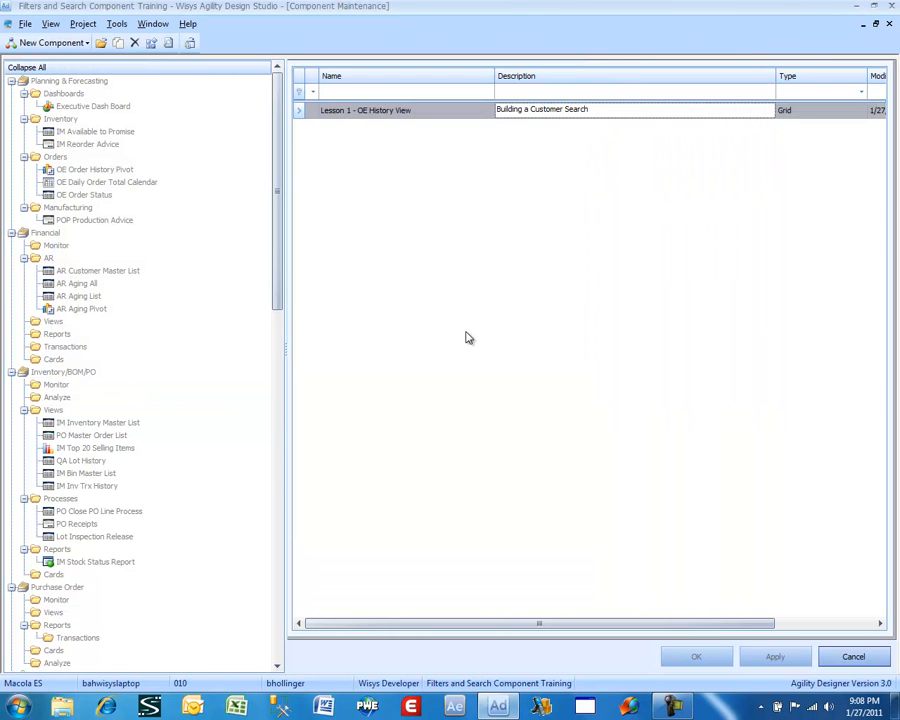
# Start a new data query component and name it "Lesson 1.1 - OE History View"
pyautogui.click(62, 45)
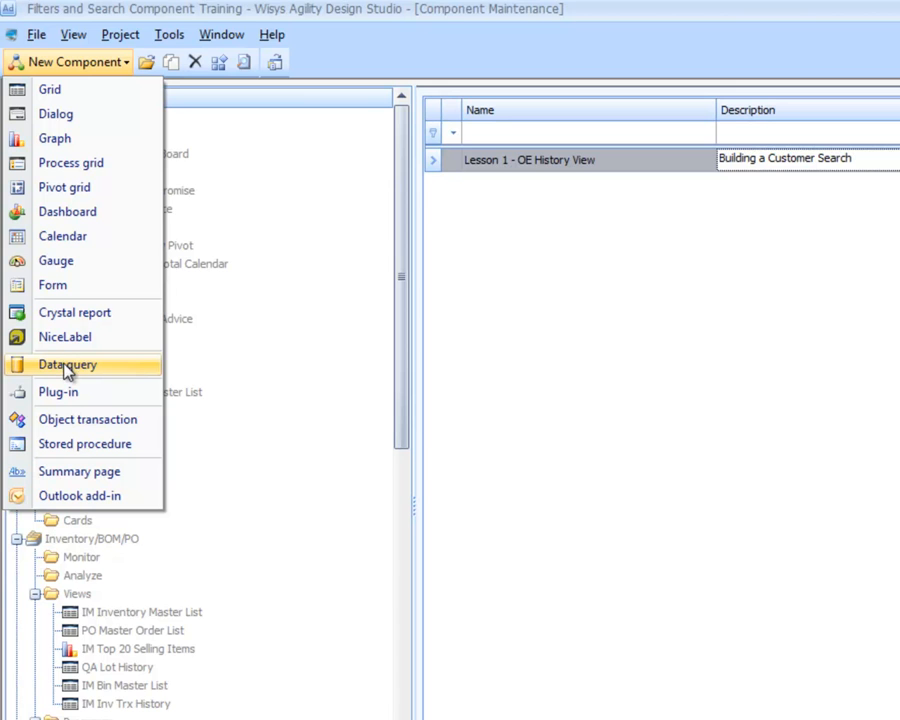
pyautogui.click(67, 366)
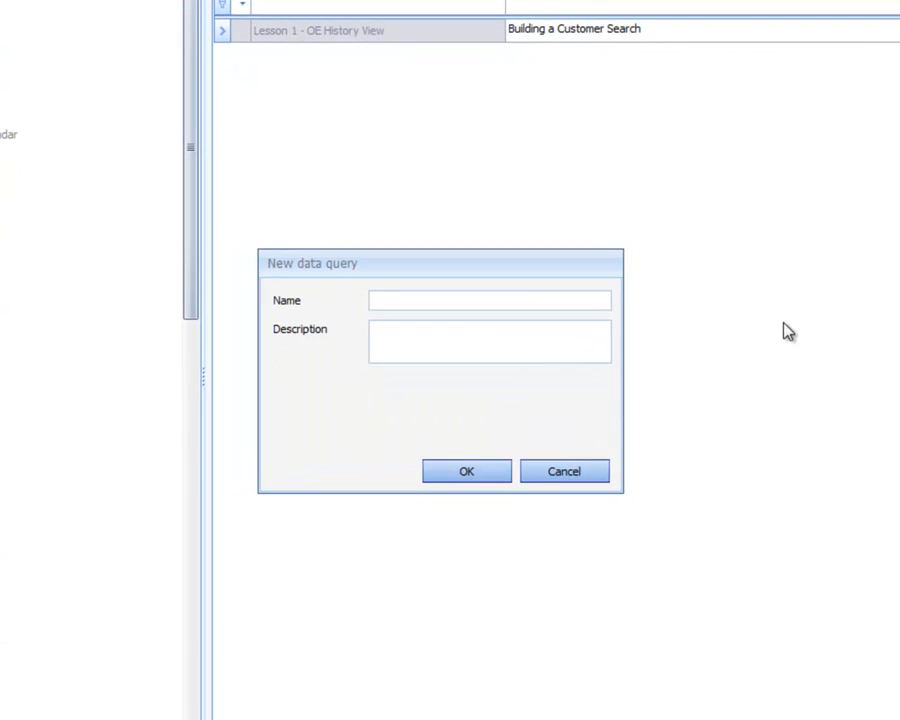
pyautogui.write('Lesson 1.1 -')
pyautogui.write('OE History View')
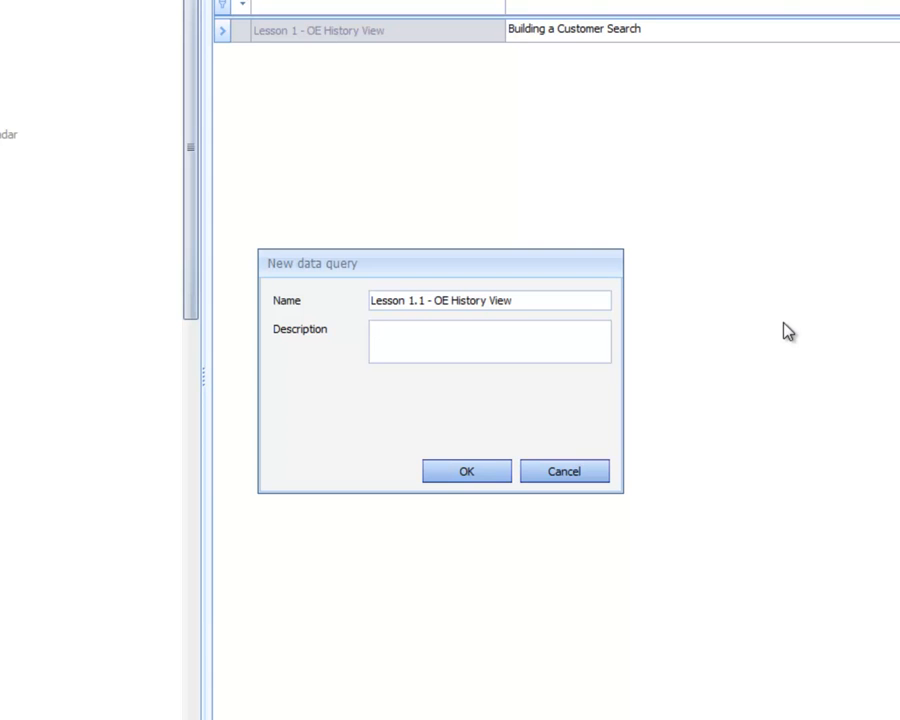
pyautogui.write('Building a Custoer')
# Describe the data query as "Building a Customer Validation" and create it
pyautogui.press('BackSpace')
pyautogui.press('BackSpace')
pyautogui.write('mer Validation')
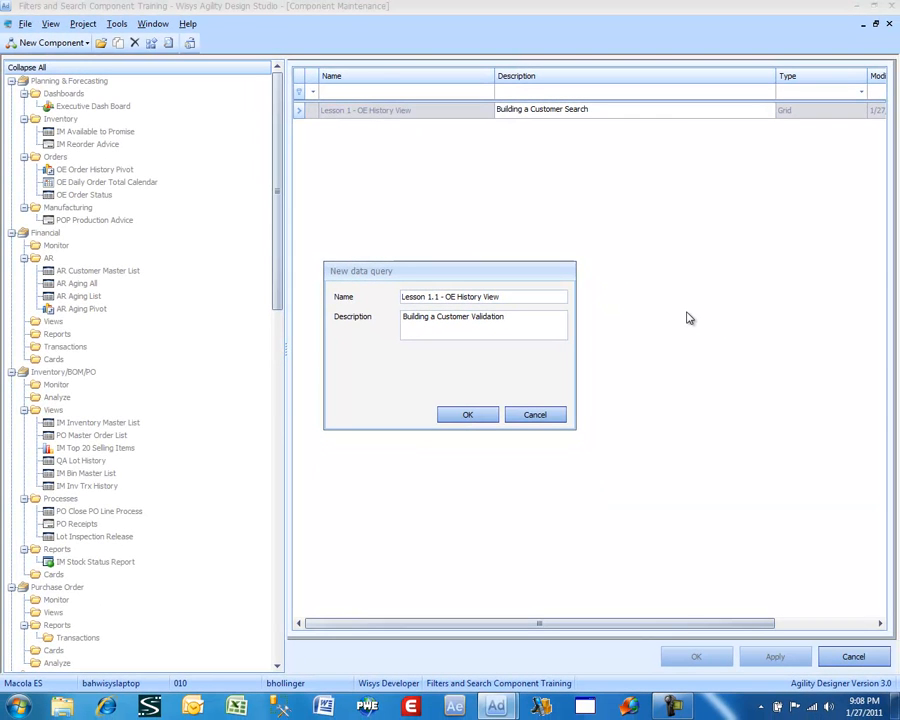
pyautogui.click(466, 414)
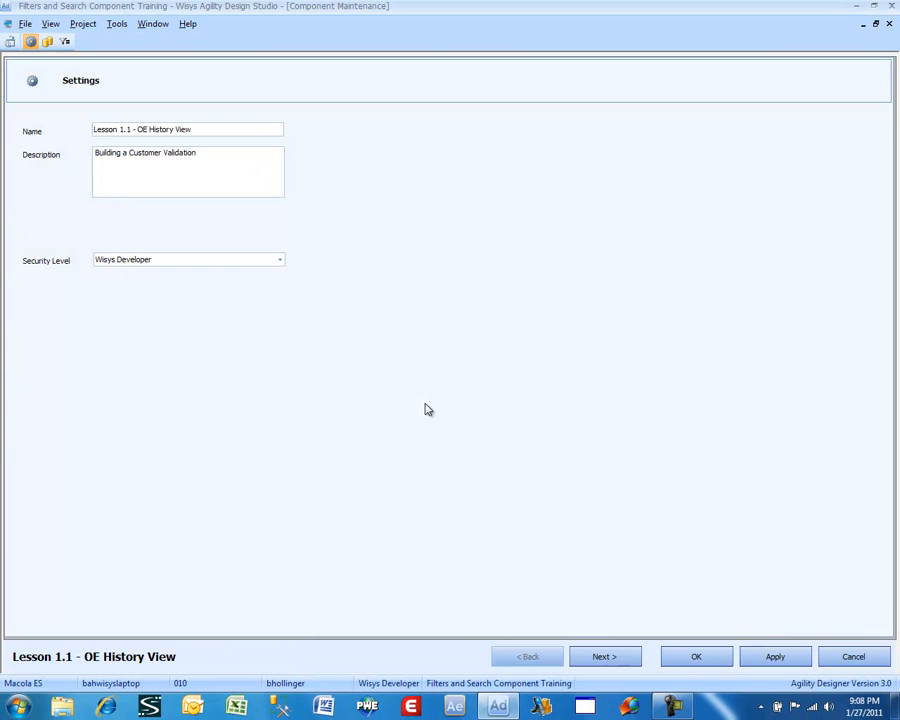
# Proceed to the data query's SQL statement and add the arcusfil_wv view to it
pyautogui.click(629, 655)
pyautogui.click(829, 406)
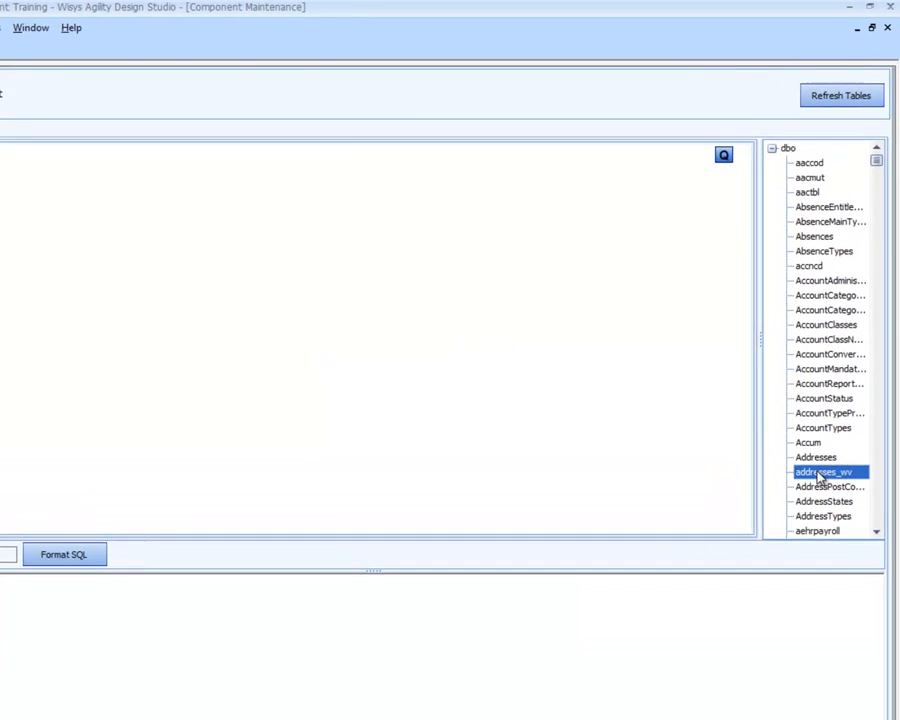
pyautogui.write('arcu')
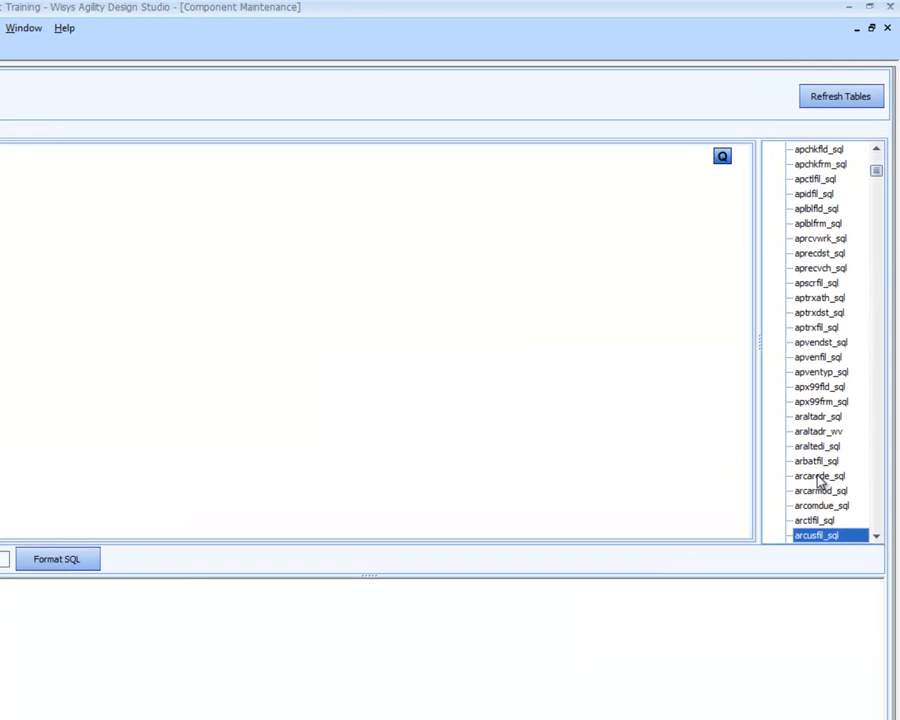
pyautogui.press('Down')
pyautogui.press('Down')
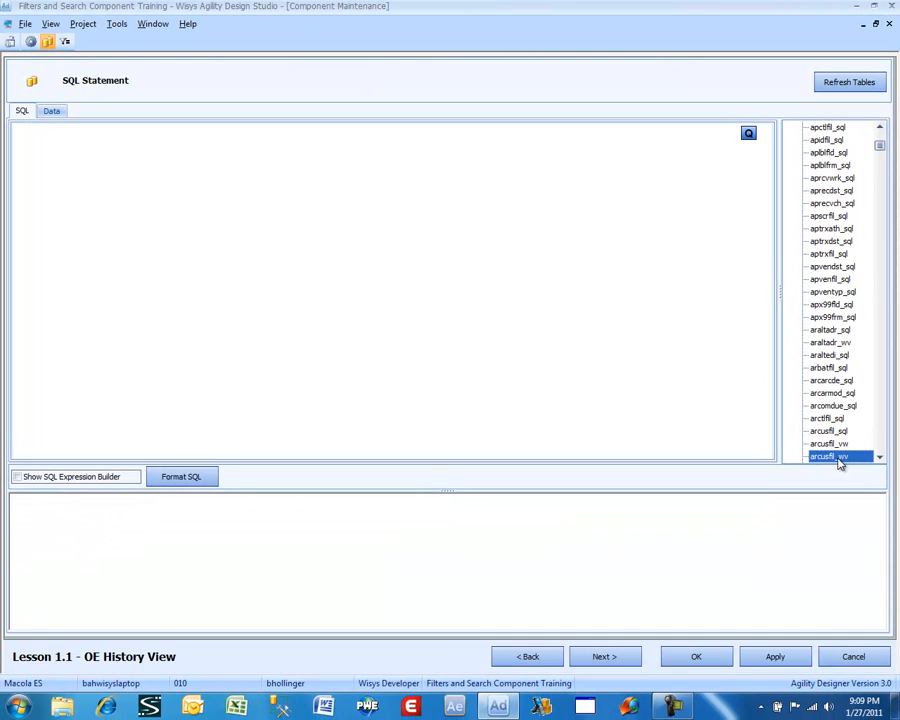
pyautogui.doubleClick(838, 456)
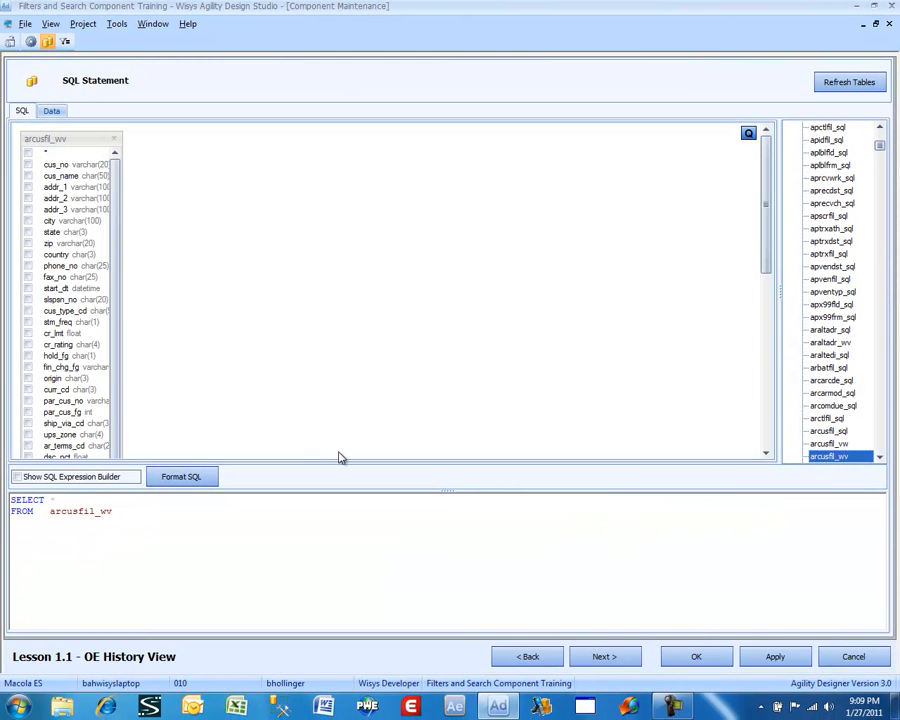
# Include the arcusfil_wv columns cus_no, cus_name, addr_1, addr_2, addr_3, city, state, zip and country in the query
pyautogui.click(28, 164)
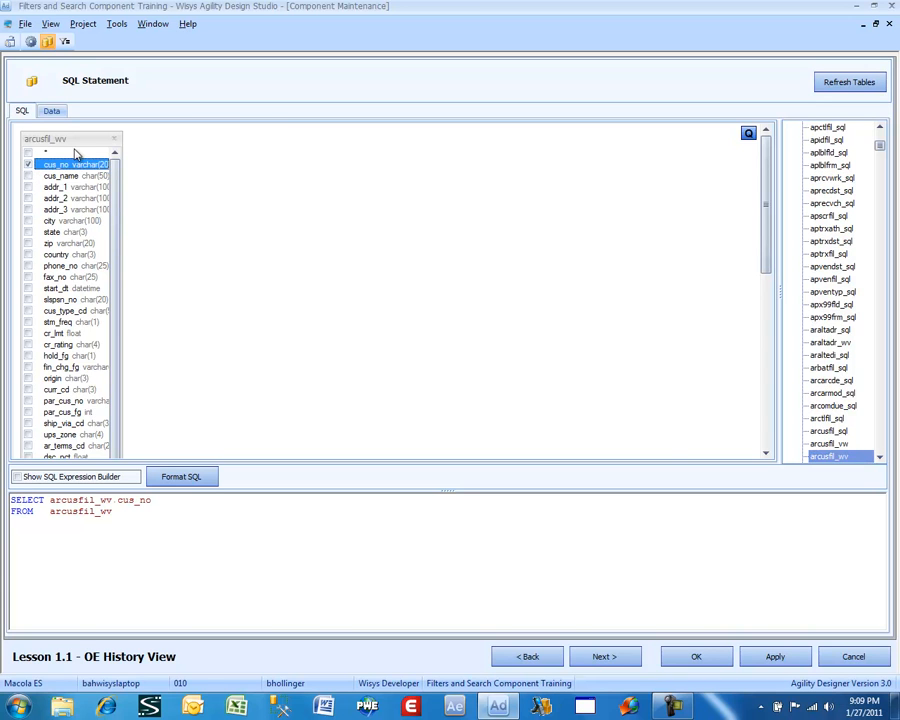
pyautogui.press('Down')
pyautogui.press('space')
pyautogui.press('Down')
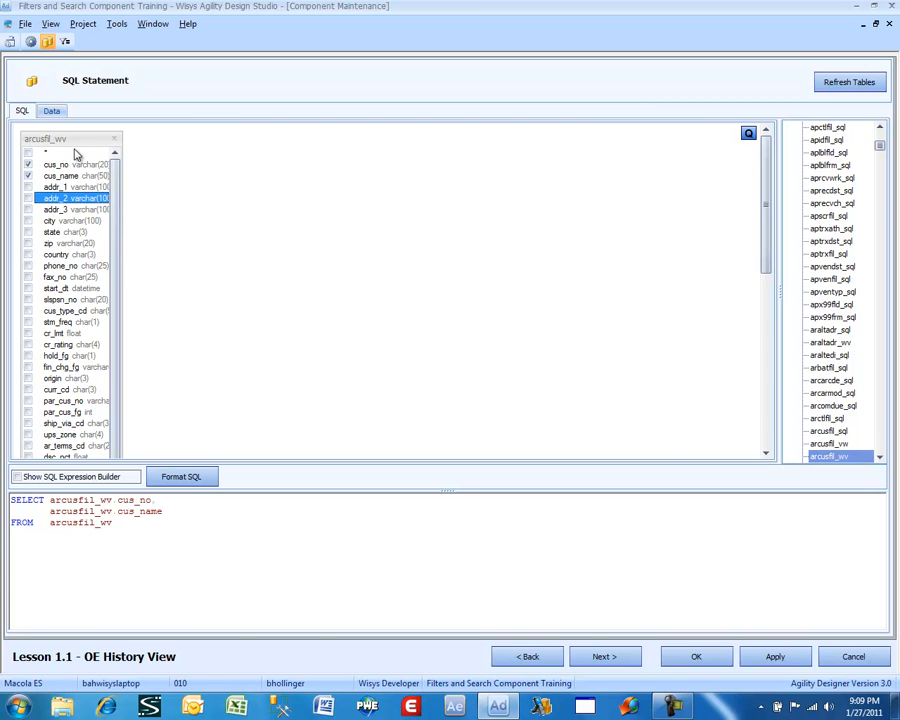
pyautogui.press('space')
pyautogui.press('Down')
pyautogui.press('space')
pyautogui.press('Down')
pyautogui.press('space')
pyautogui.press('Down')
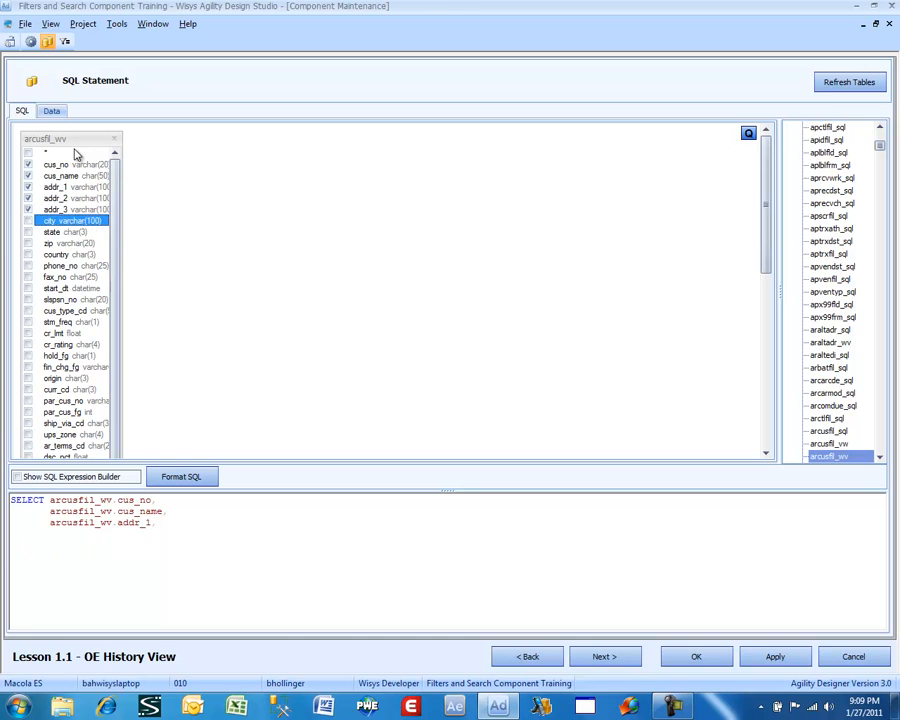
pyautogui.press('space')
pyautogui.press('Down')
pyautogui.press('space')
pyautogui.press('Down')
pyautogui.press('space')
pyautogui.press('Down')
pyautogui.press('space')
pyautogui.press('Down')
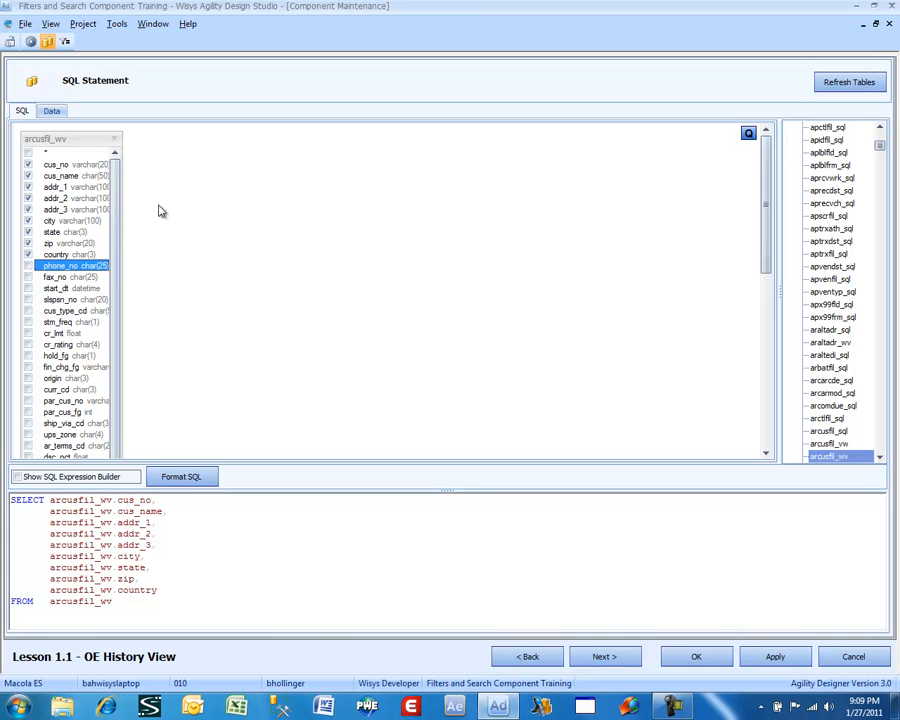
# Add arcusfil_wv.cus_no as a filter column with the Single value filter type and save the data query
pyautogui.click(604, 657)
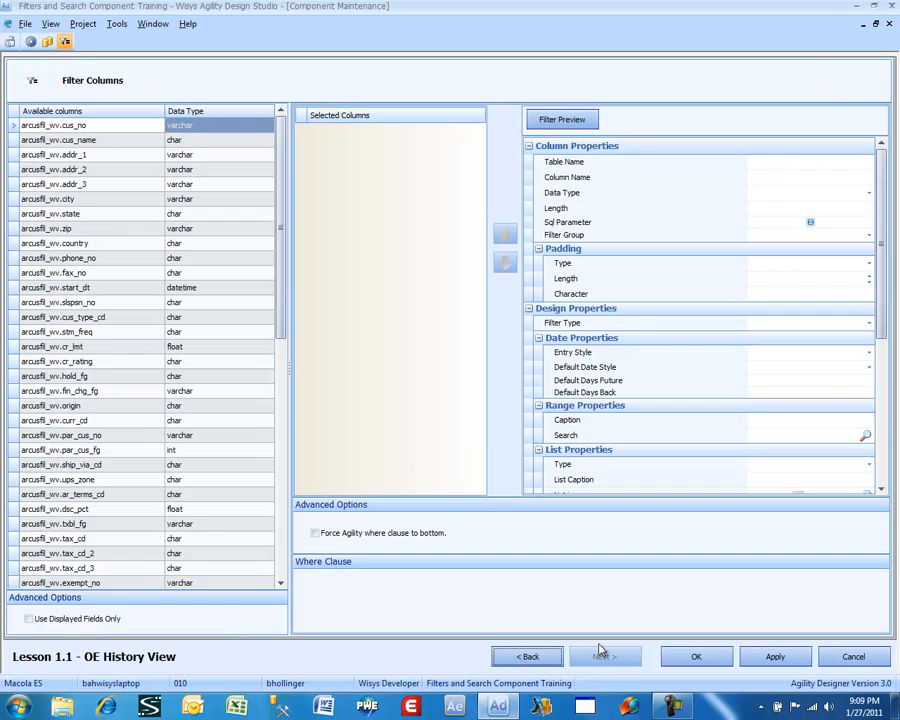
pyautogui.doubleClick(86, 130)
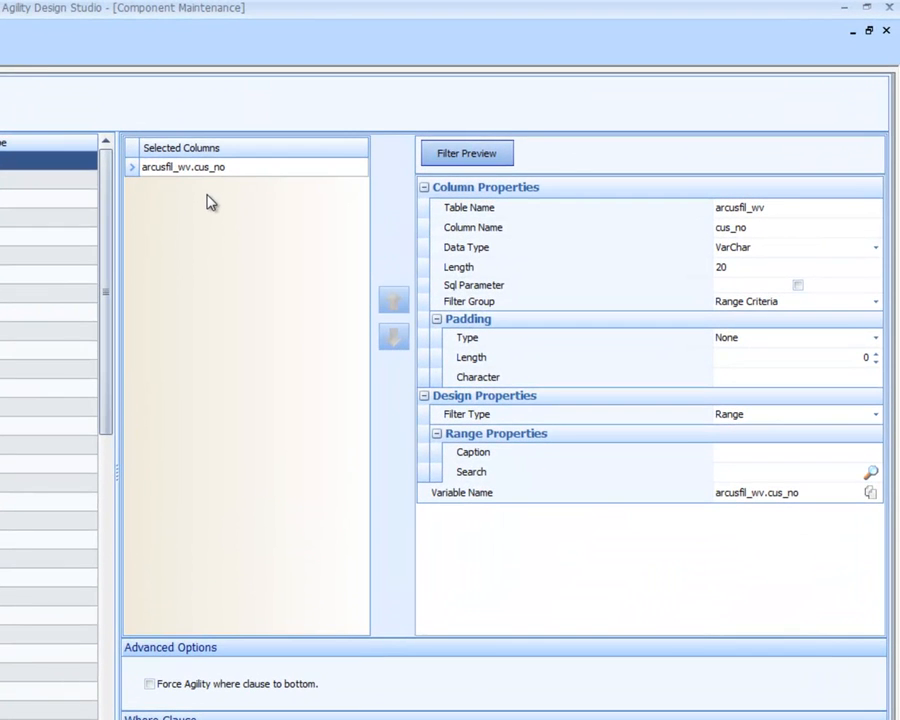
pyautogui.click(737, 416)
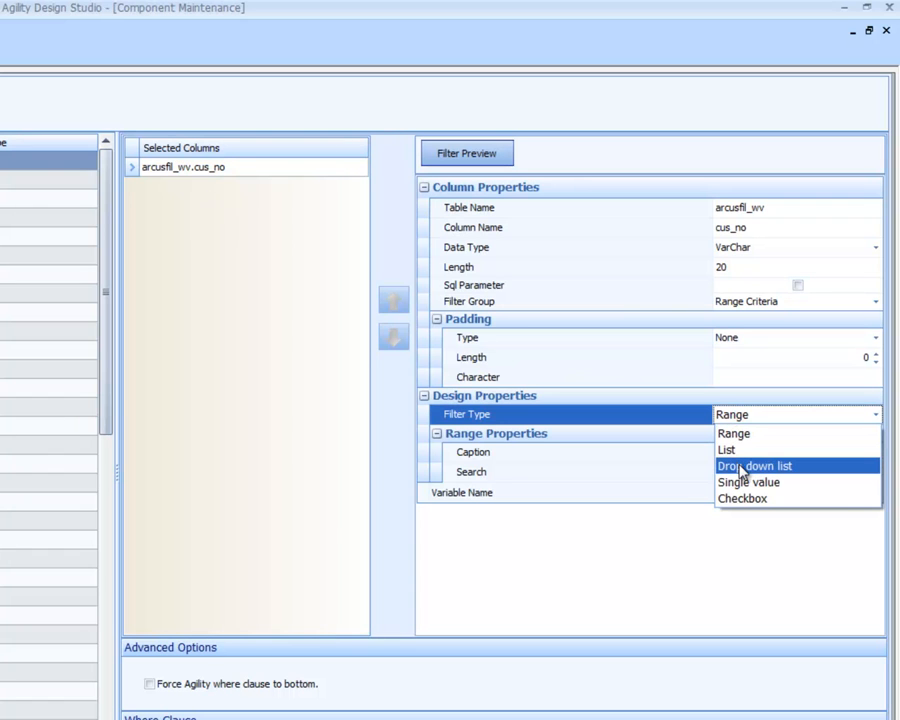
pyautogui.click(743, 487)
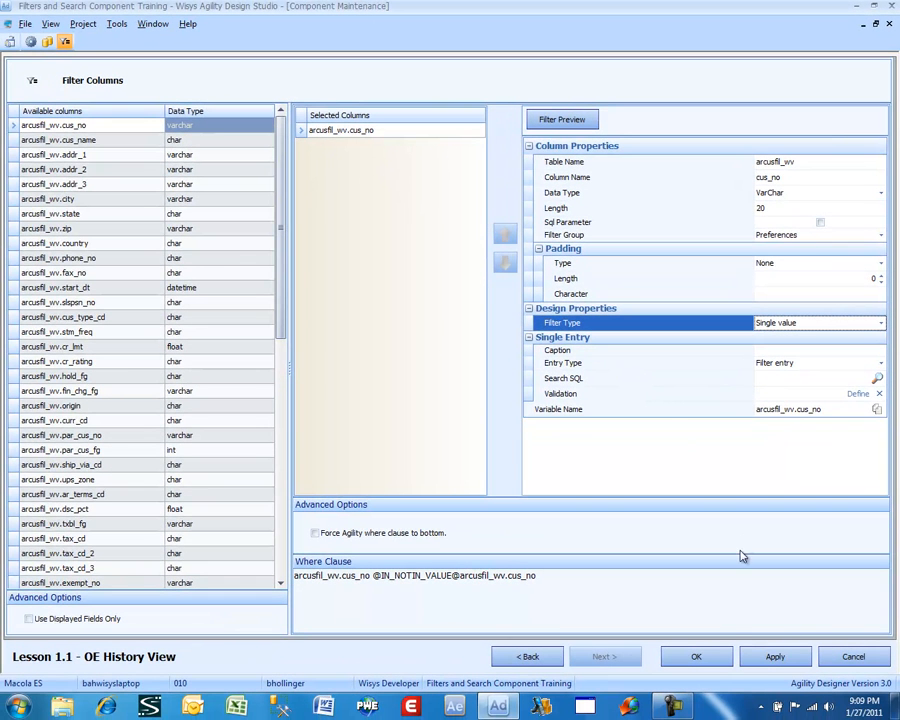
pyautogui.click(714, 658)
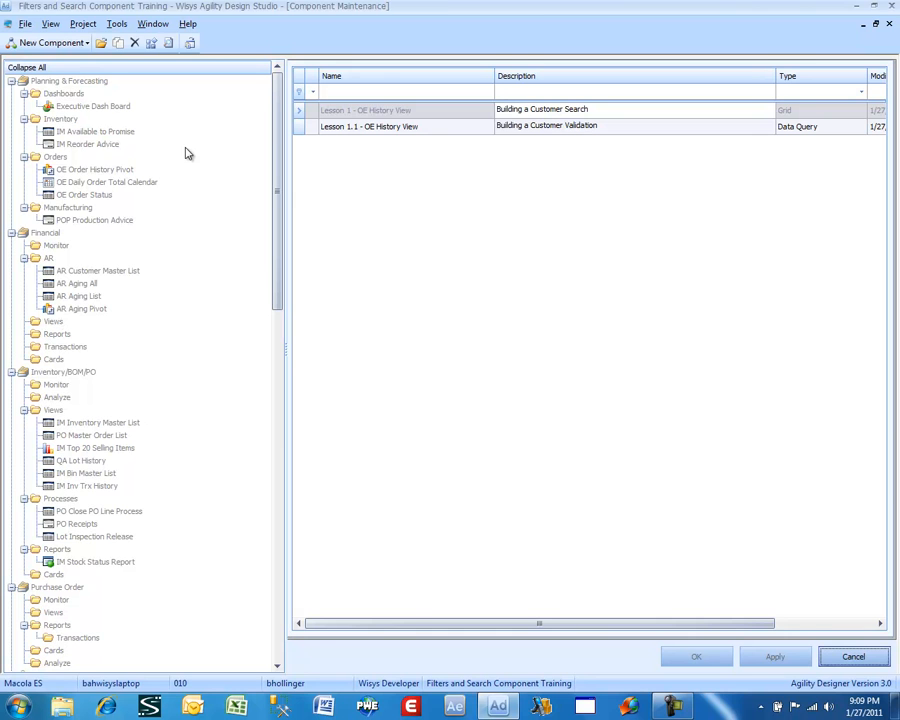
# Start a new grid component named "Lesson 1.2 - OE History View"
pyautogui.click(48, 44)
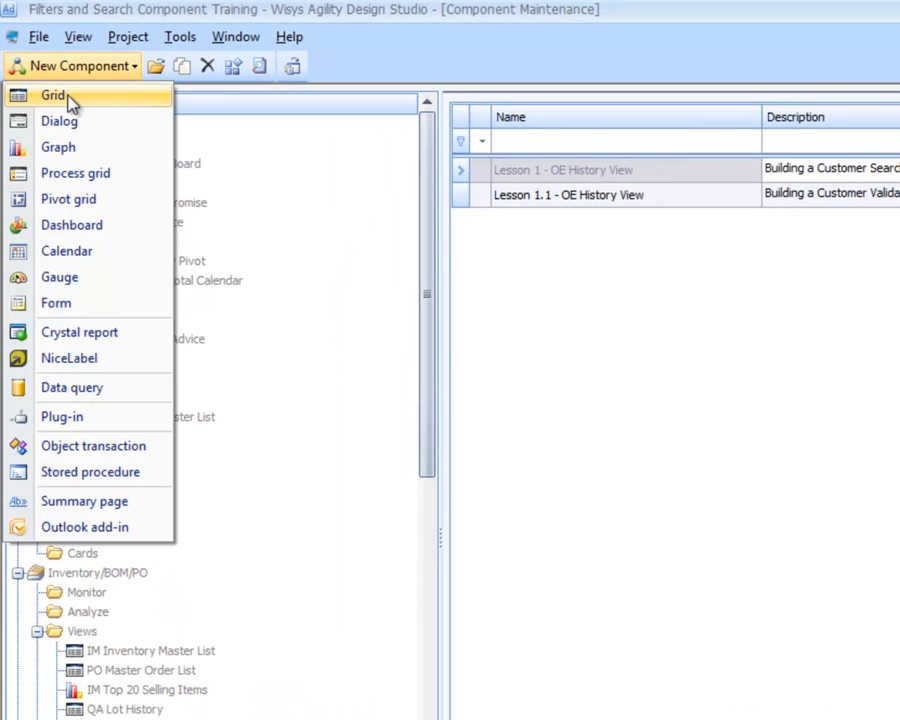
pyautogui.click(62, 96)
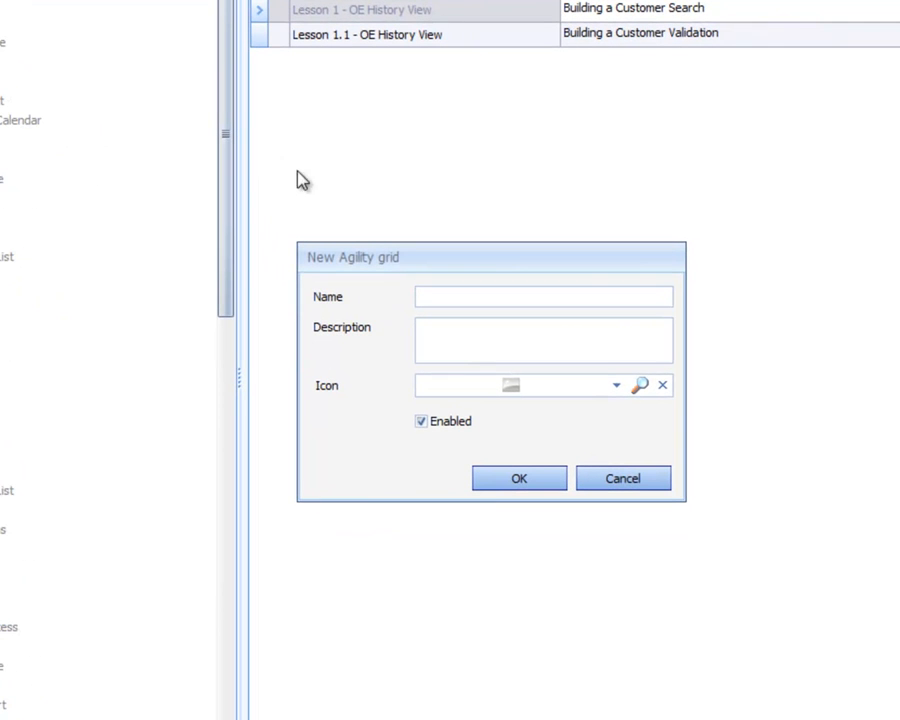
pyautogui.write('Lesson 1.2 - OE Histo')
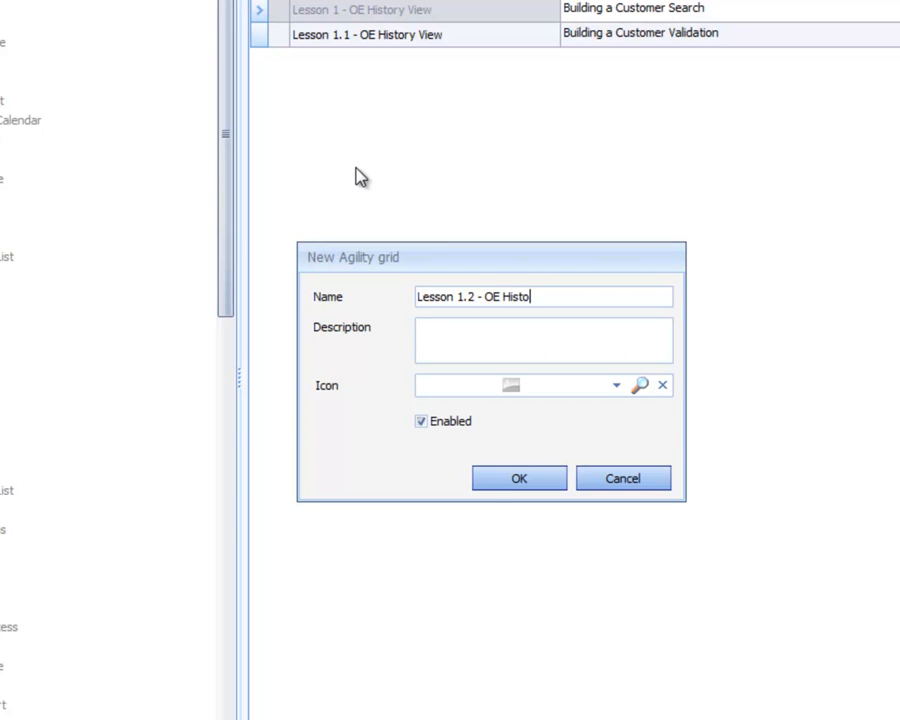
pyautogui.write('ry V')
pyautogui.write('iew')
pyautogui.write('Building')
pyautogui.write(' the')
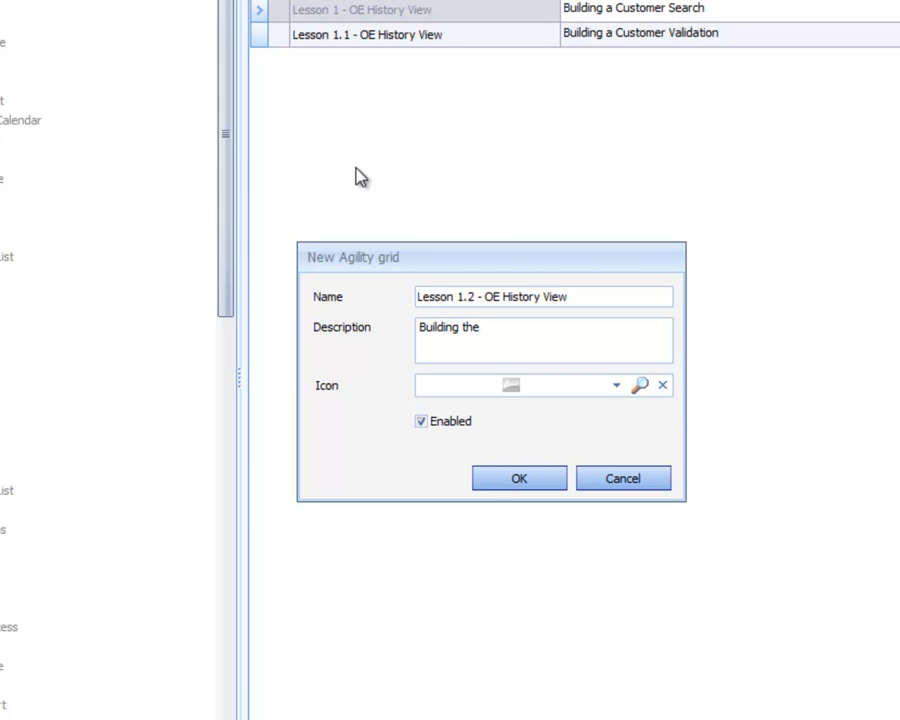
pyautogui.write(' Oeehiso')
pyautogui.write('t')
# Describe the new grid as "Building the Oehistory Grid Range and Single Value Filters"
pyautogui.press('BackSpace')
pyautogui.press('BackSpace')
pyautogui.write('tory Grid Range a')
pyautogui.press('BackSpace')
pyautogui.write('e and Singel')
pyautogui.press('BackSpace')
pyautogui.press('BackSpace')
pyautogui.write('le Value Filters')
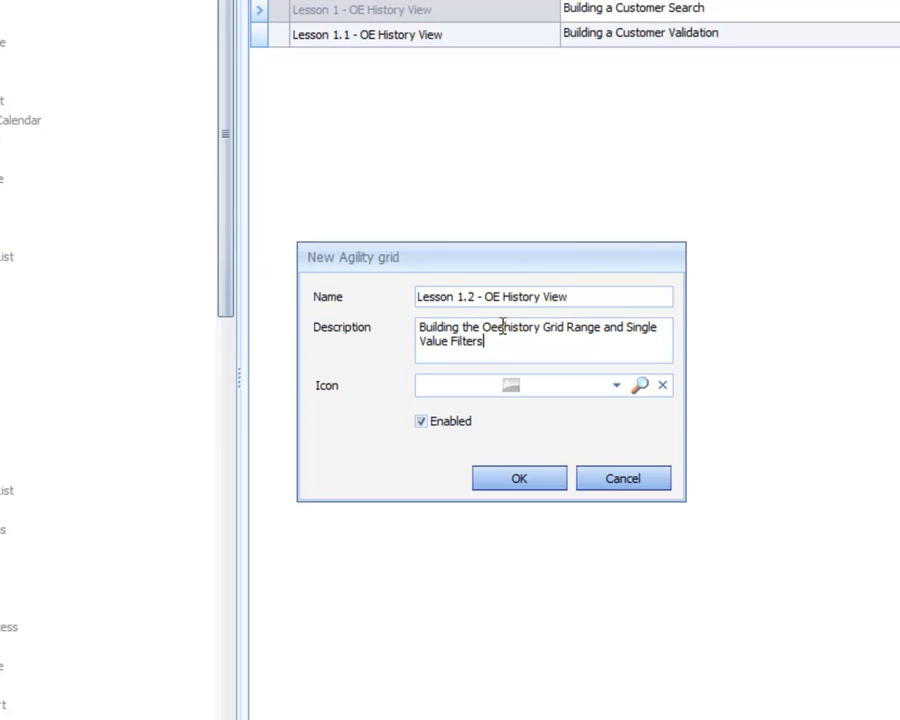
pyautogui.press('BackSpace')
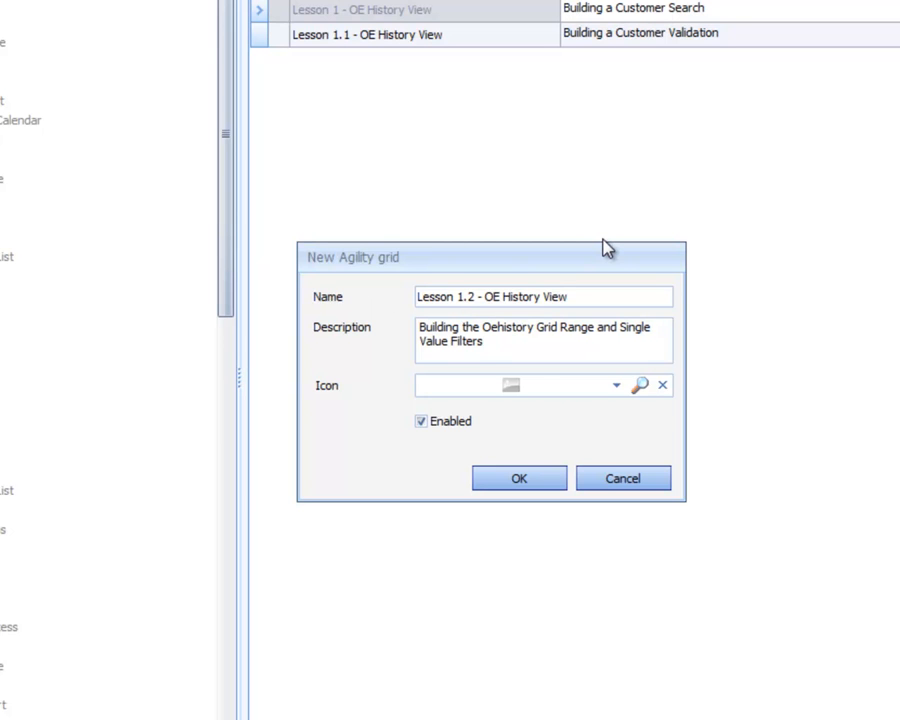
# Assign the View icon to the grid and create it
pyautogui.click(551, 391)
pyautogui.click(551, 391)
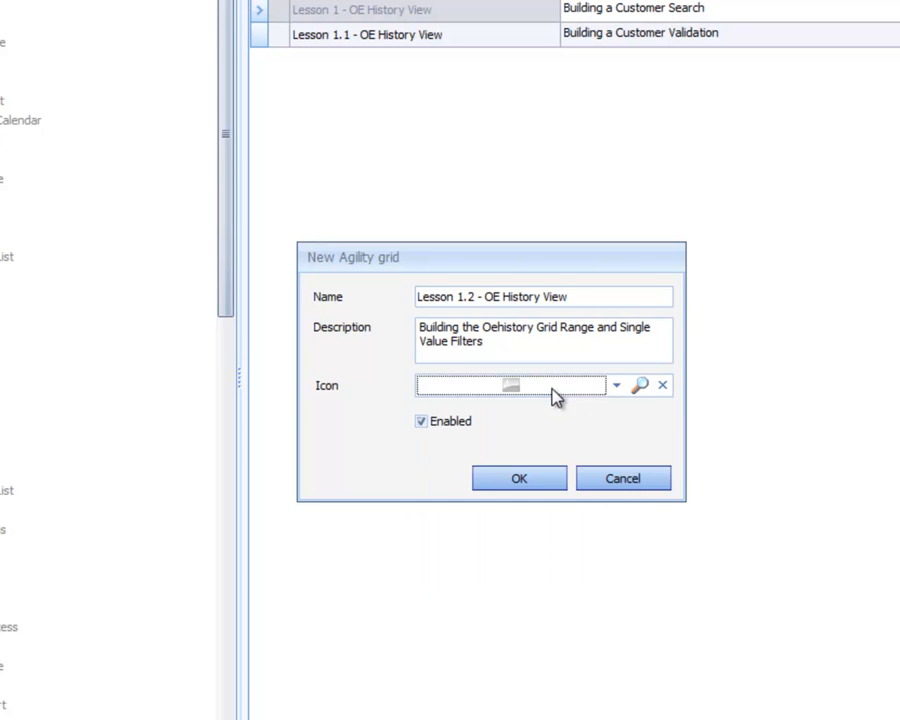
pyautogui.click(614, 388)
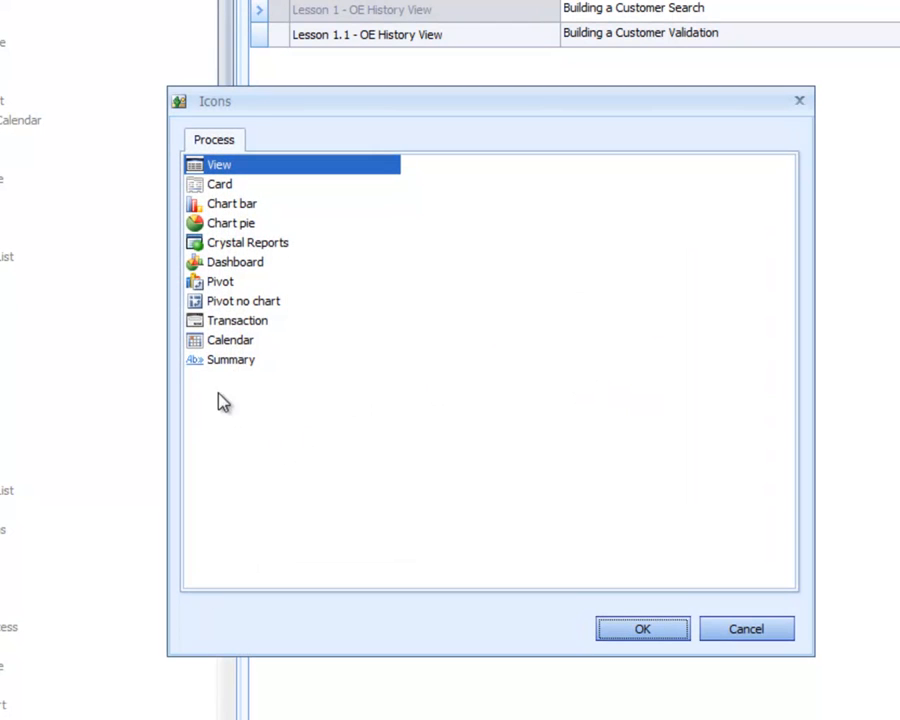
pyautogui.doubleClick(222, 168)
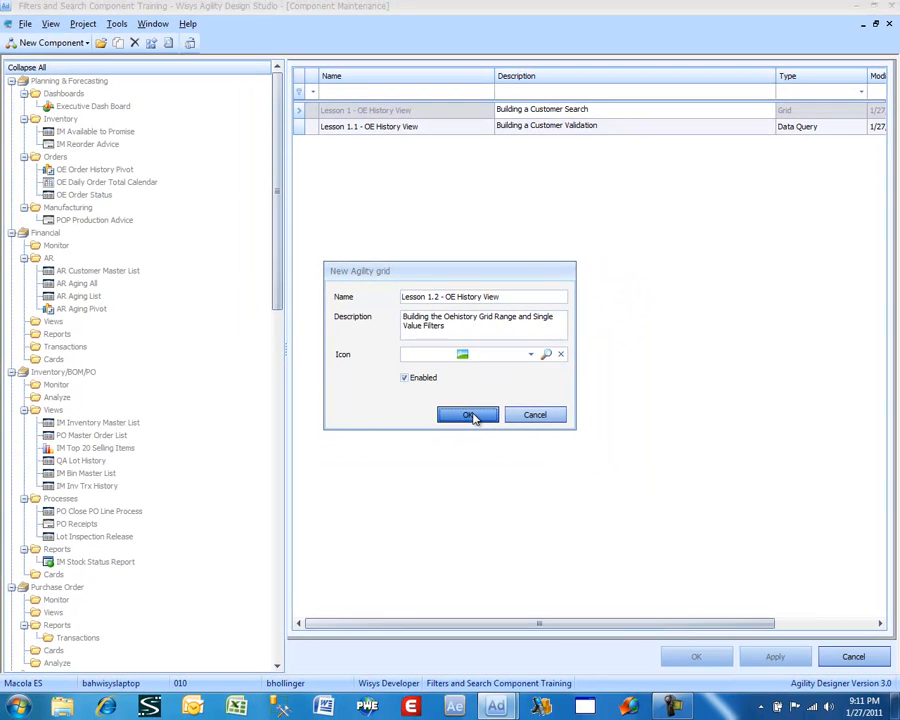
pyautogui.click(474, 418)
# Proceed to the grid's SQL statement and add the oehdrhst_wv view to it
pyautogui.click(612, 652)
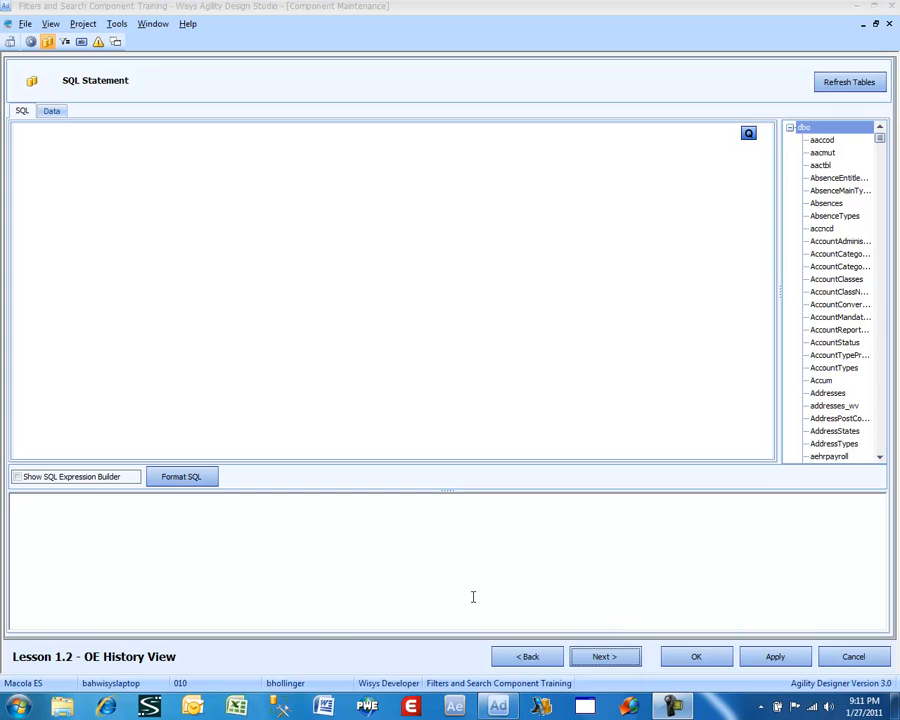
pyautogui.click(473, 597)
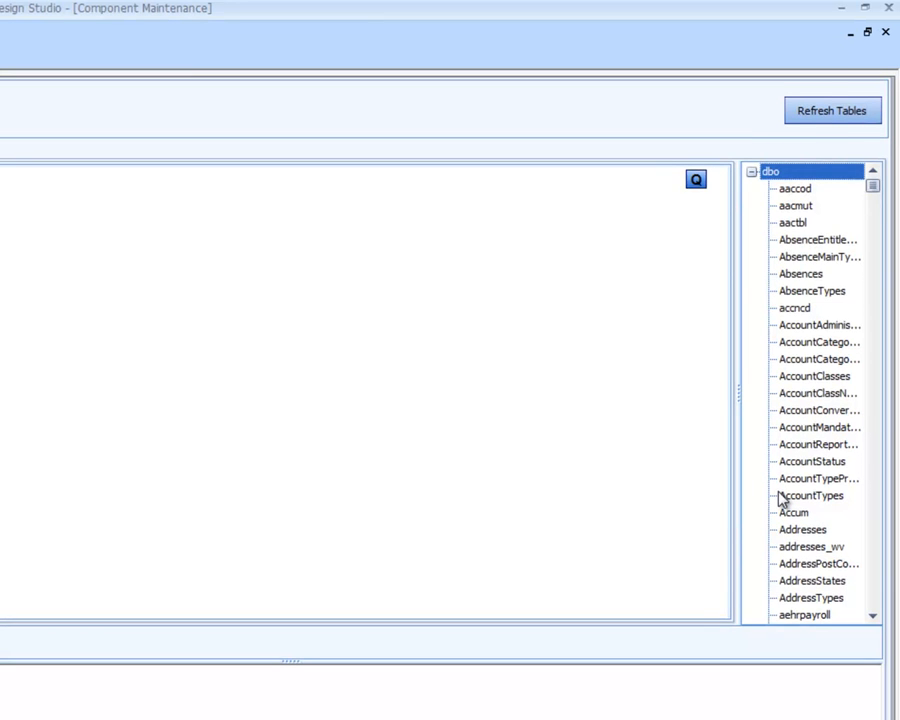
pyautogui.press('o')
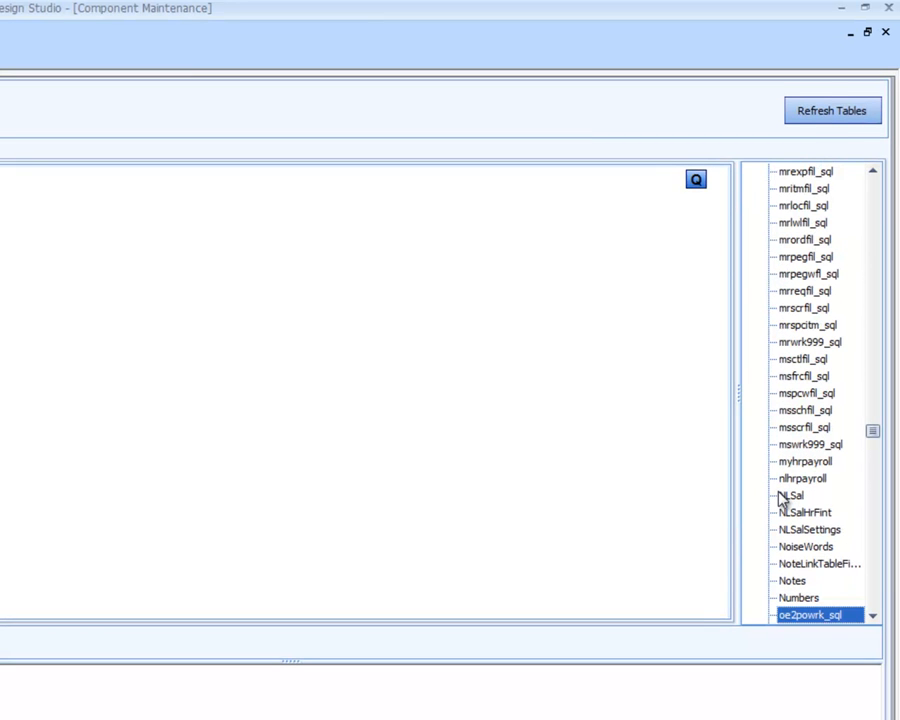
pyautogui.write('ehs')
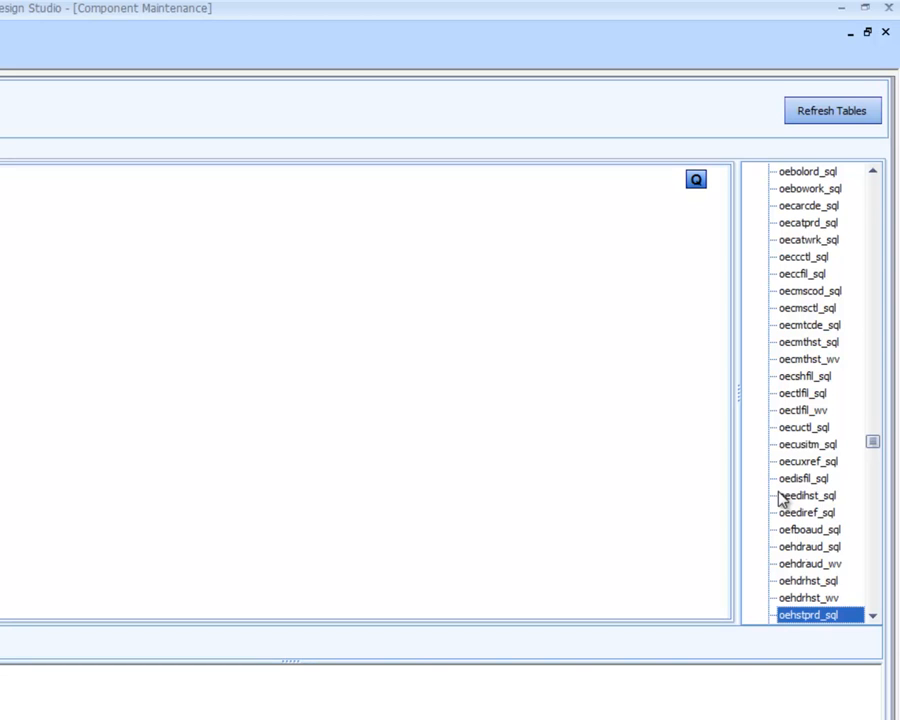
pyautogui.press('Down')
pyautogui.press('Up')
pyautogui.press('Up')
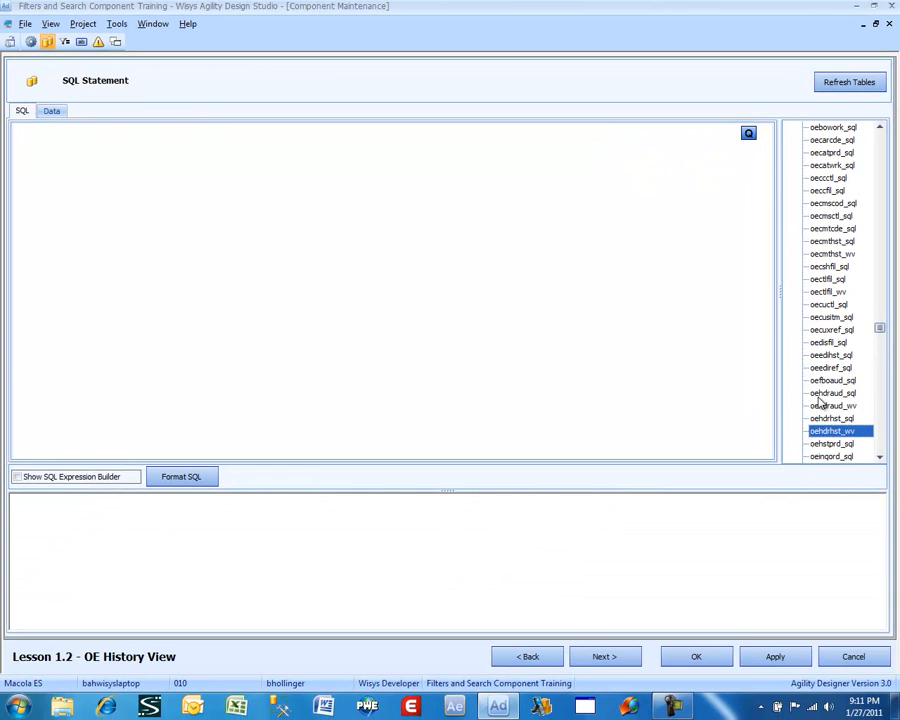
pyautogui.doubleClick(832, 432)
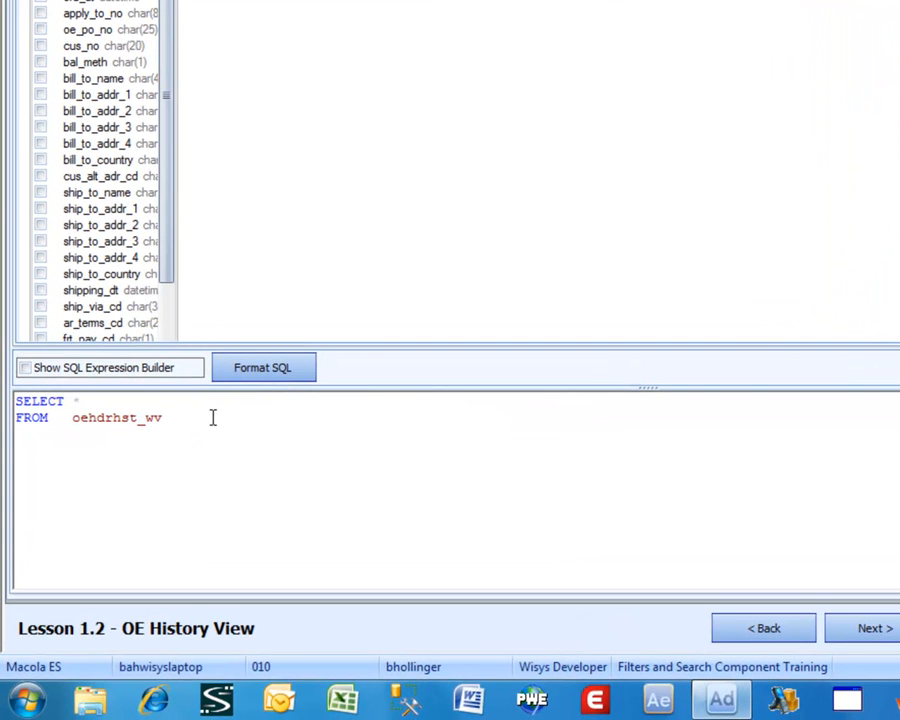
pyautogui.click(212, 417)
pyautogui.write('where inv_dt > @InvDt')
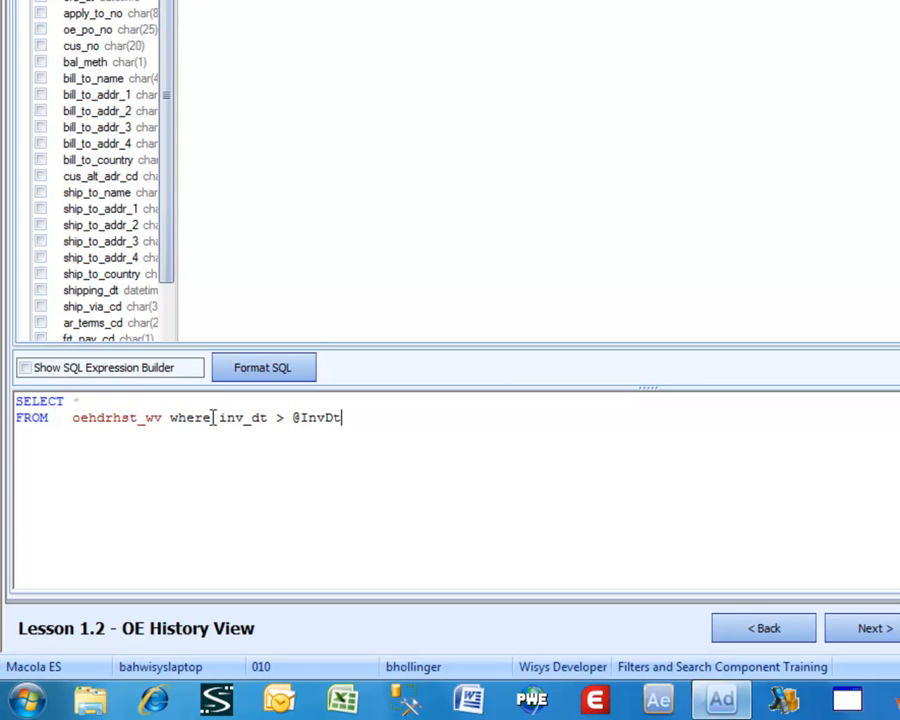
pyautogui.press('BackSpace')
pyautogui.write('t')
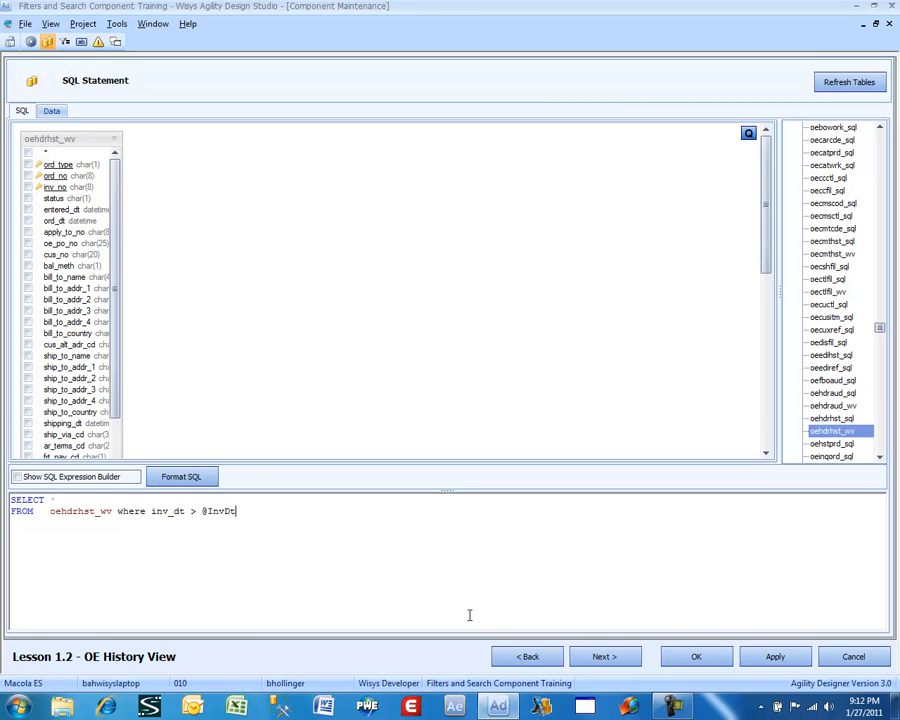
# Proceed to the filter columns and add oehdrhst_wv.cus_no with the Single value filter type
pyautogui.click(601, 655)
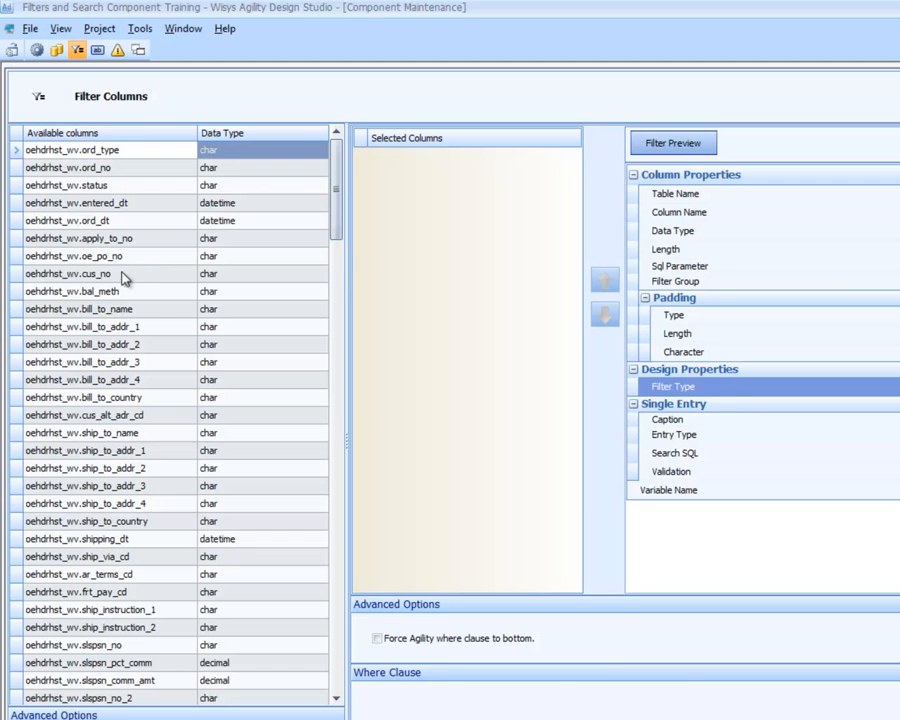
pyautogui.doubleClick(177, 277)
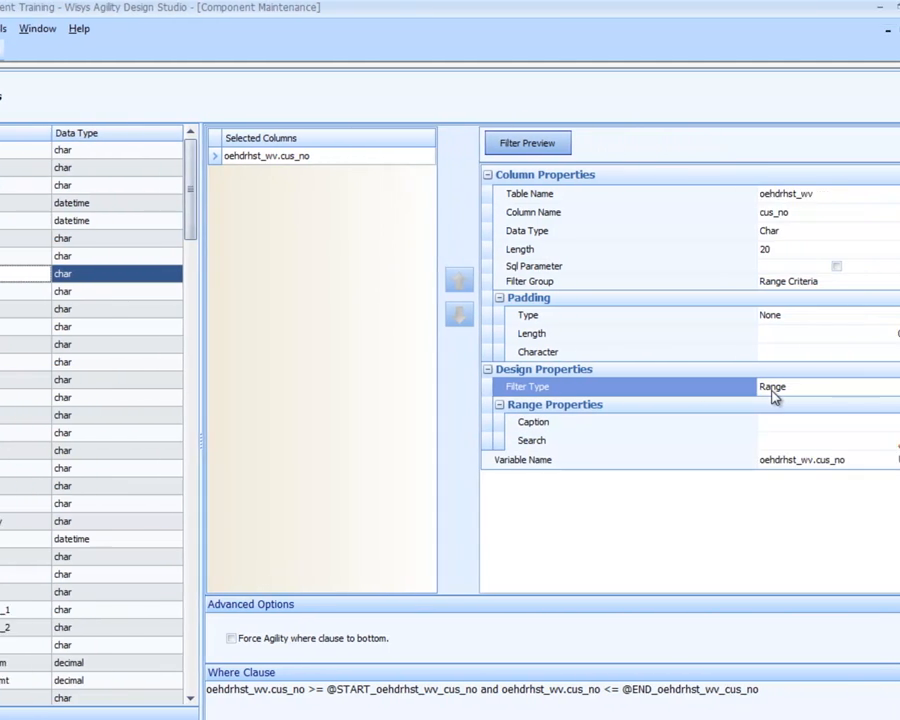
pyautogui.click(743, 389)
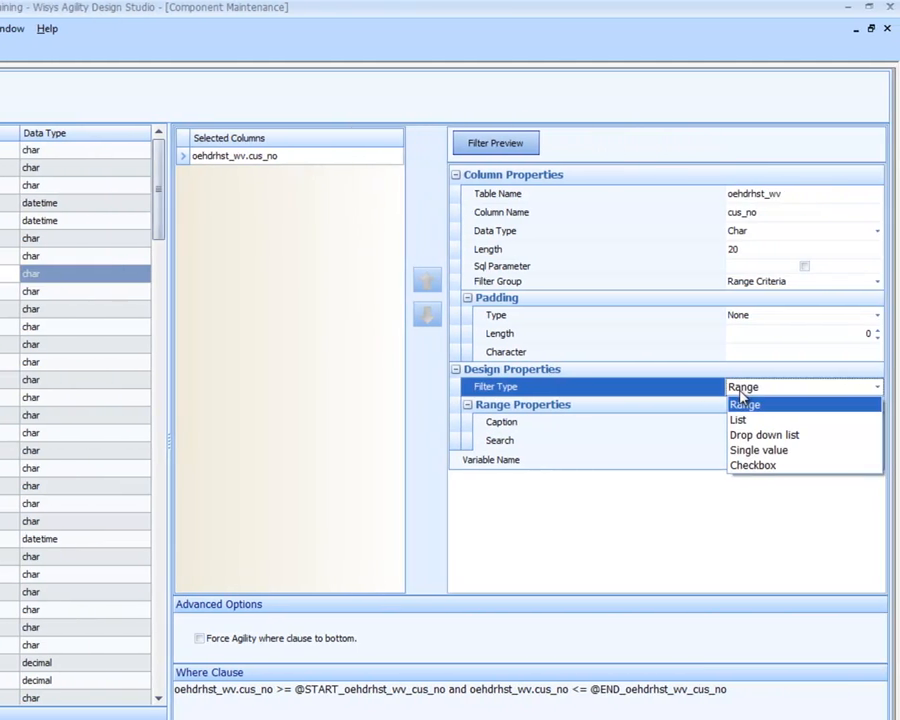
pyautogui.click(755, 451)
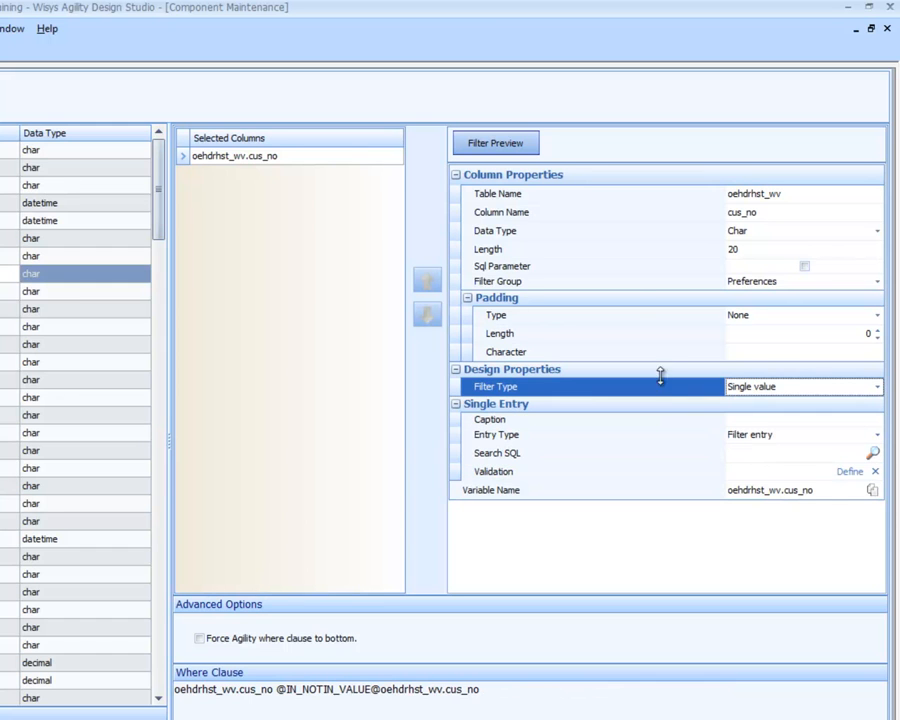
# Switch the cus_no filter's data type to Customer and back to Char
pyautogui.click(738, 237)
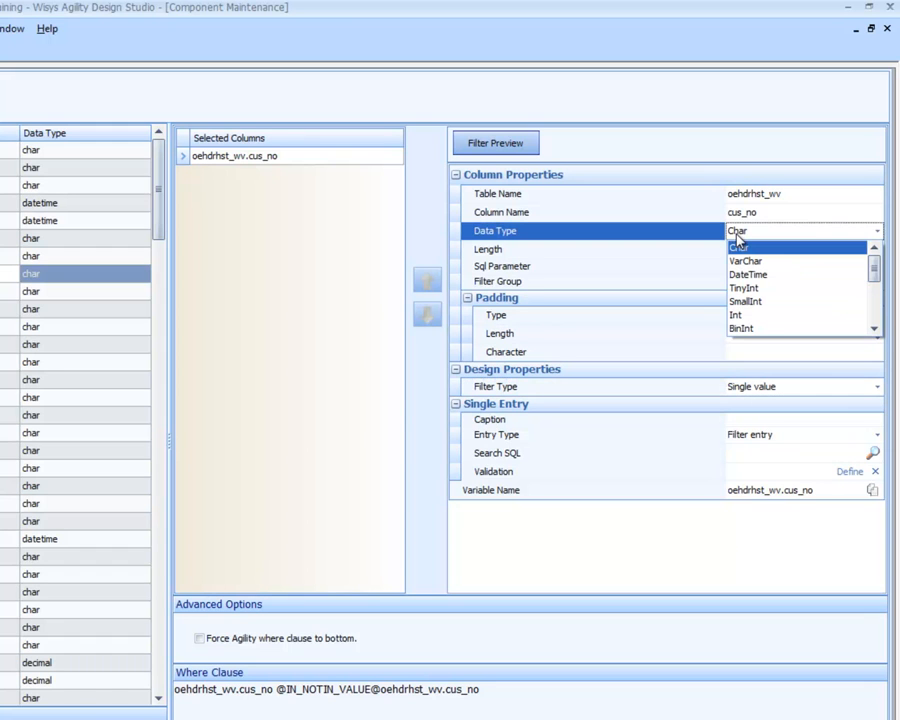
pyautogui.moveTo(874, 269); pyautogui.dragTo(874, 292)
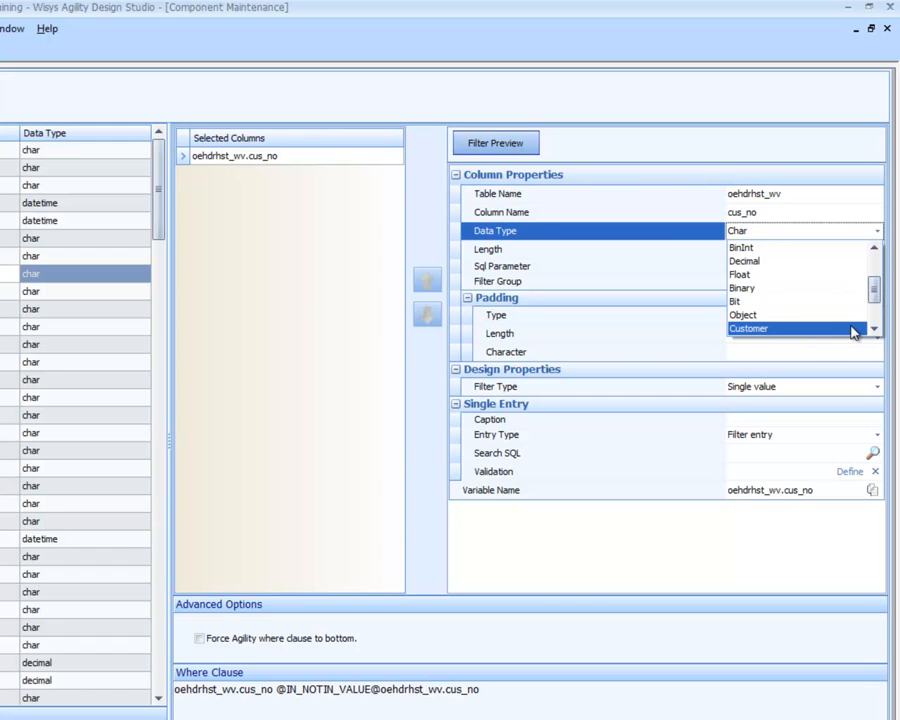
pyautogui.click(852, 329)
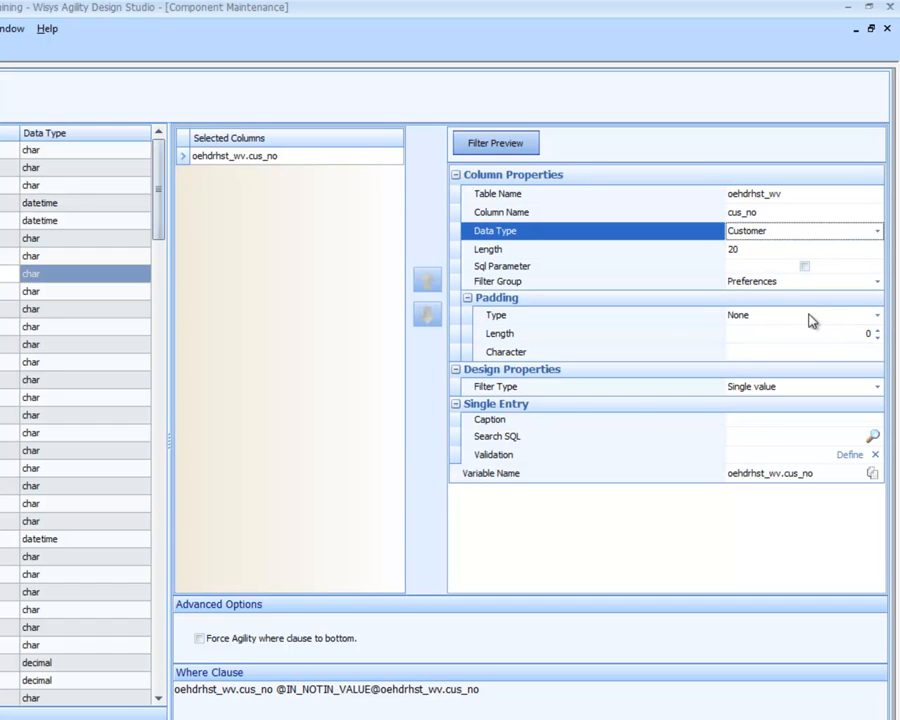
pyautogui.click(778, 232)
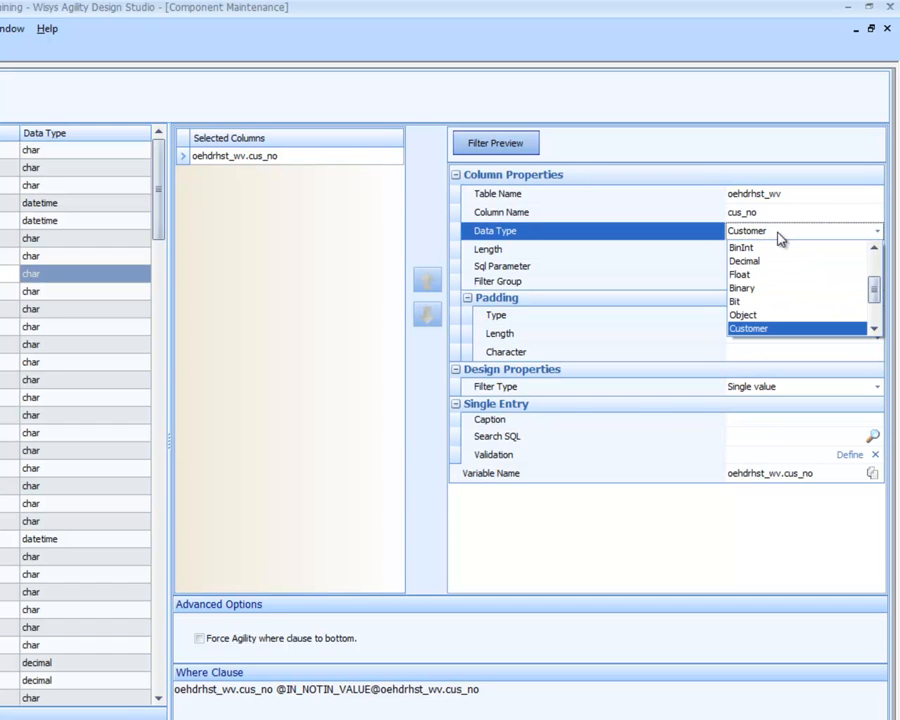
pyautogui.moveTo(874, 290); pyautogui.dragTo(873, 264)
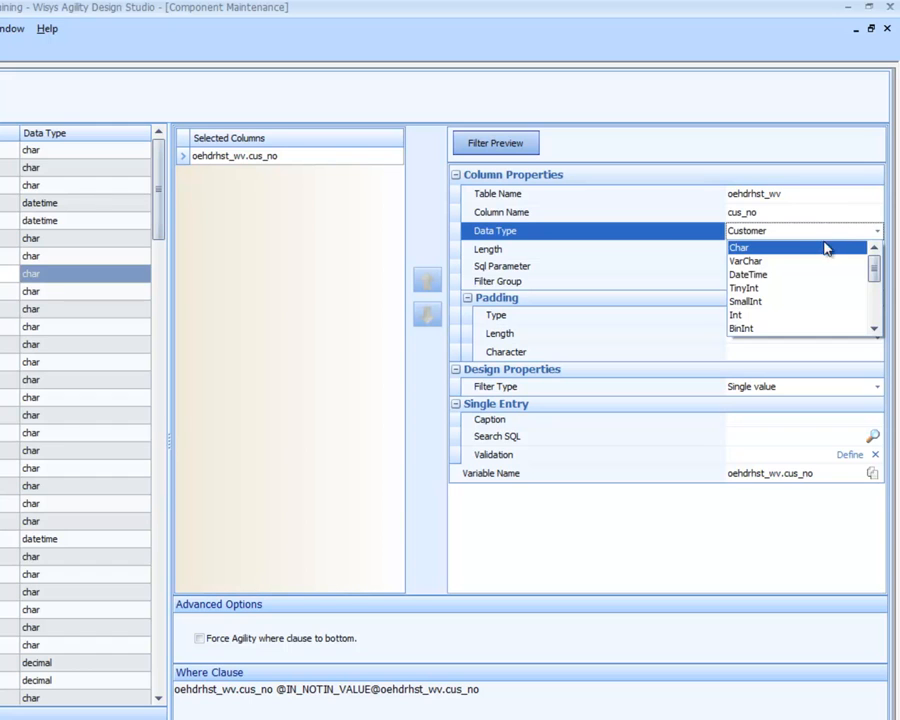
pyautogui.click(858, 247)
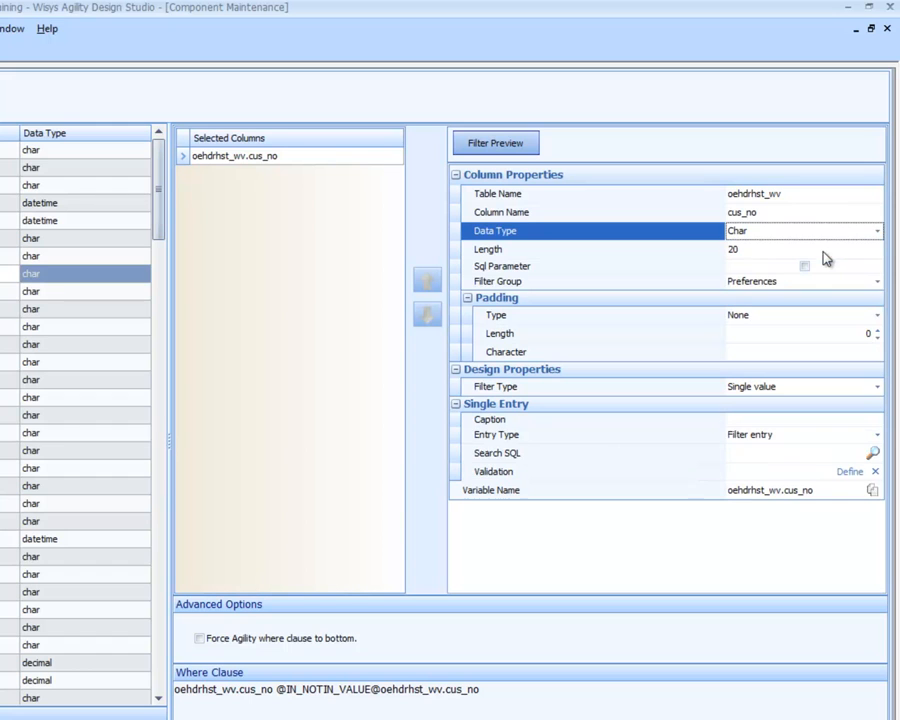
# Set the cus_no filter's padding type to Left with a padding length of 20
pyautogui.click(785, 318)
pyautogui.click(765, 348)
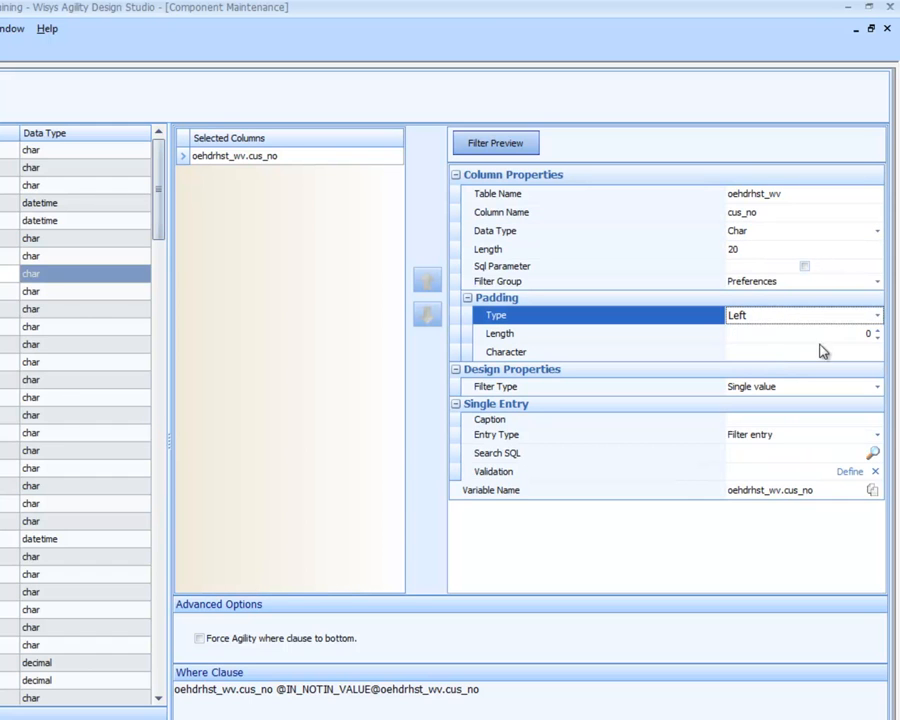
pyautogui.click(868, 335)
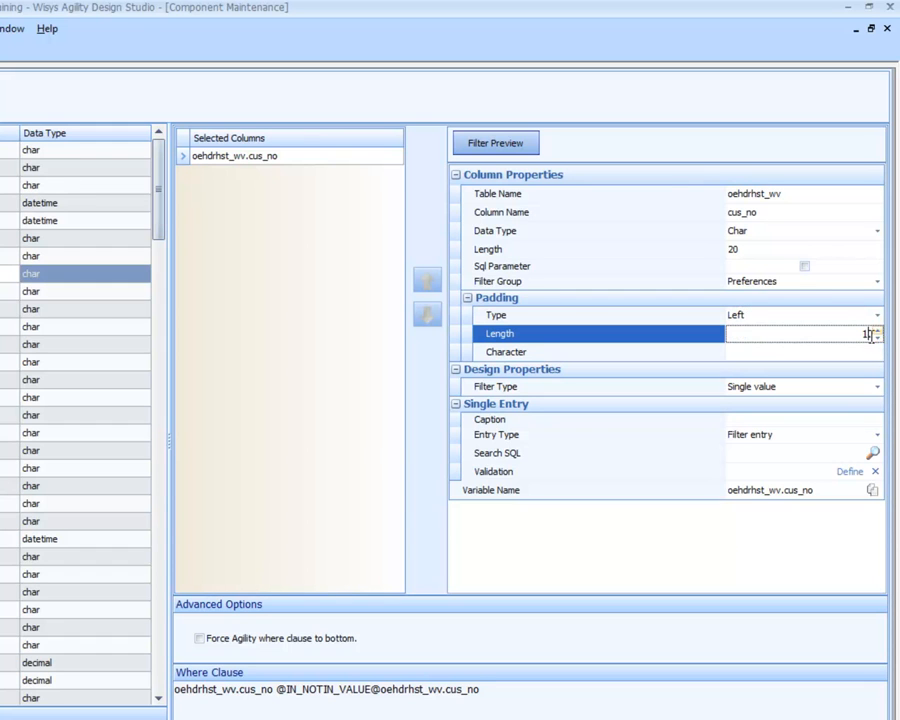
pyautogui.write('20')
pyautogui.press('Delete')
pyautogui.click(750, 353)
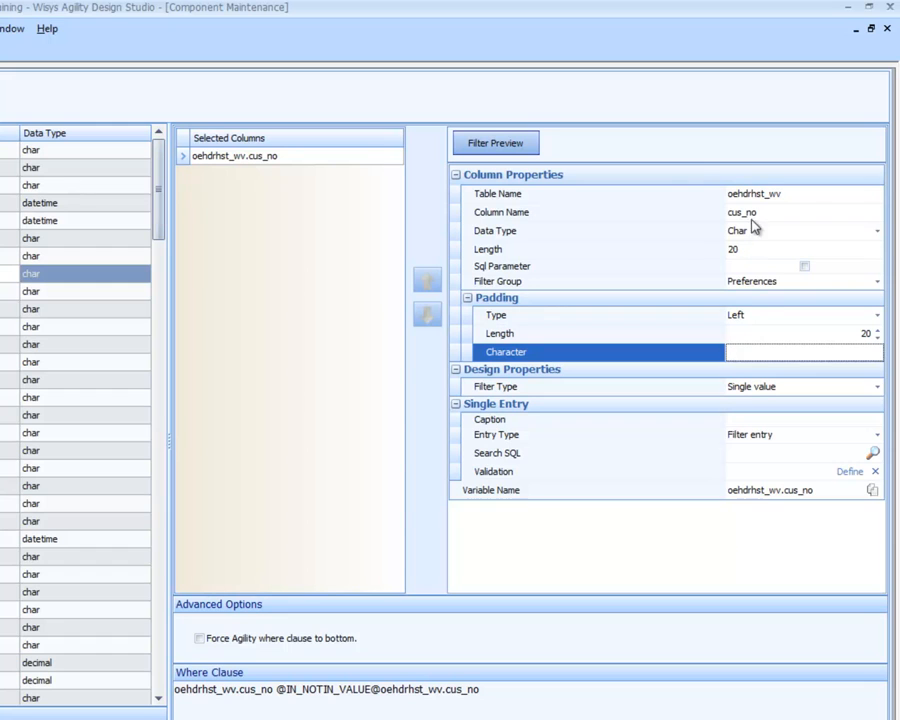
# Reset the cus_no filter's padding type to None and set its data type to Customer
pyautogui.click(767, 321)
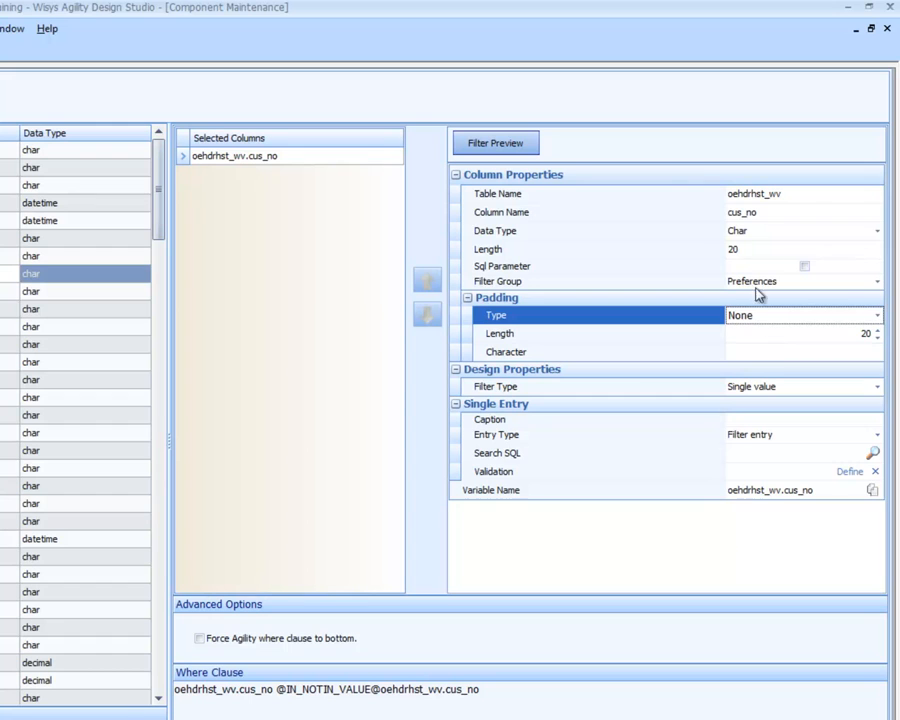
pyautogui.click(751, 231)
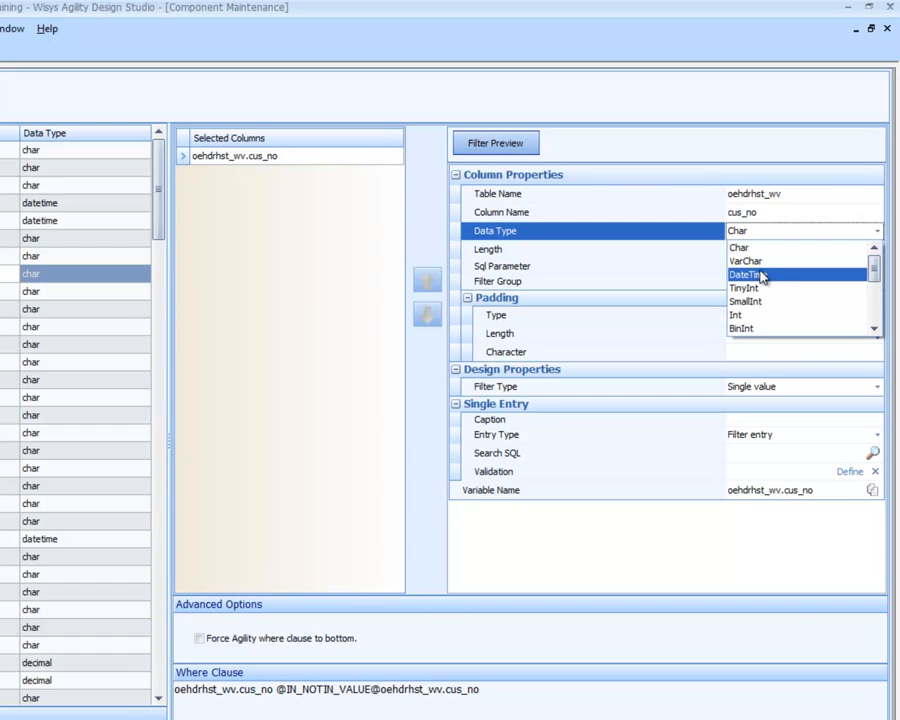
pyautogui.click(875, 332)
pyautogui.click(875, 332)
pyautogui.click(875, 332)
pyautogui.click(875, 332)
pyautogui.click(875, 332)
pyautogui.click(875, 332)
pyautogui.click(875, 332)
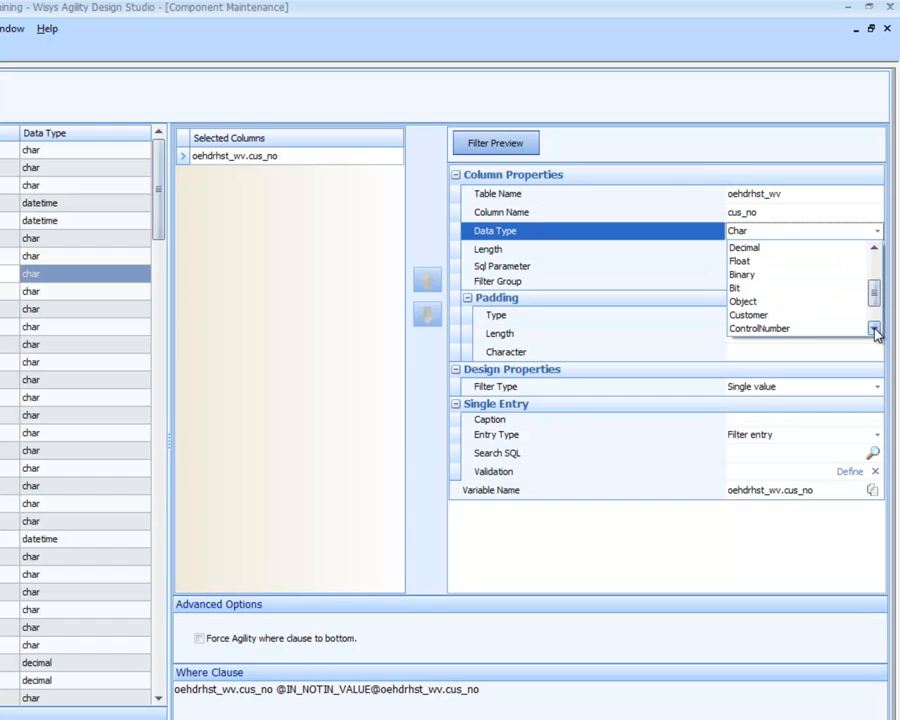
pyautogui.click(768, 314)
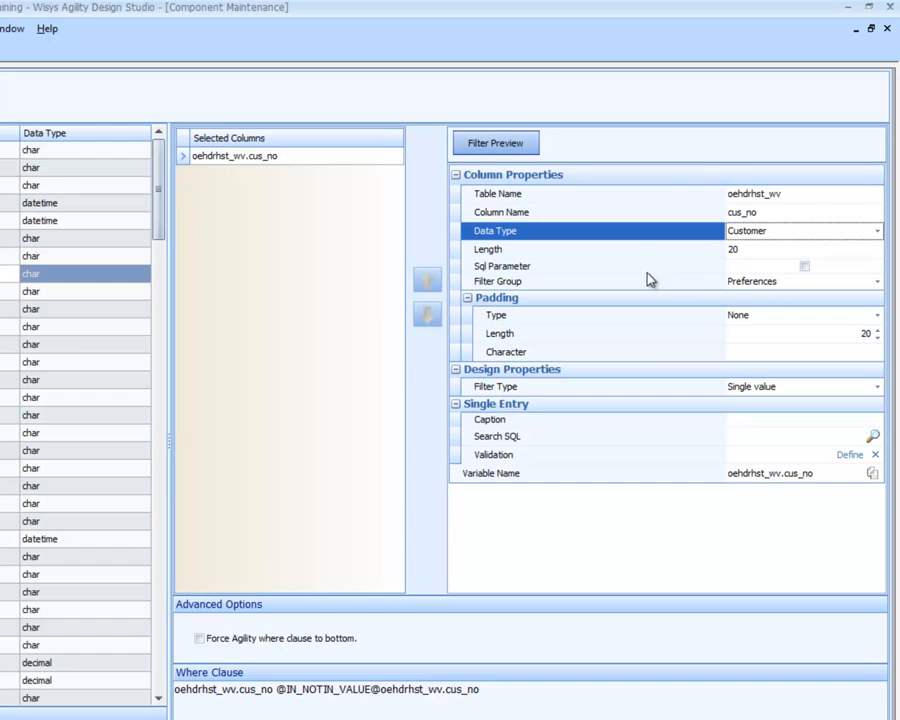
# Set the cus_no filter's padding length to 0 and its caption to Customer
pyautogui.click(862, 334)
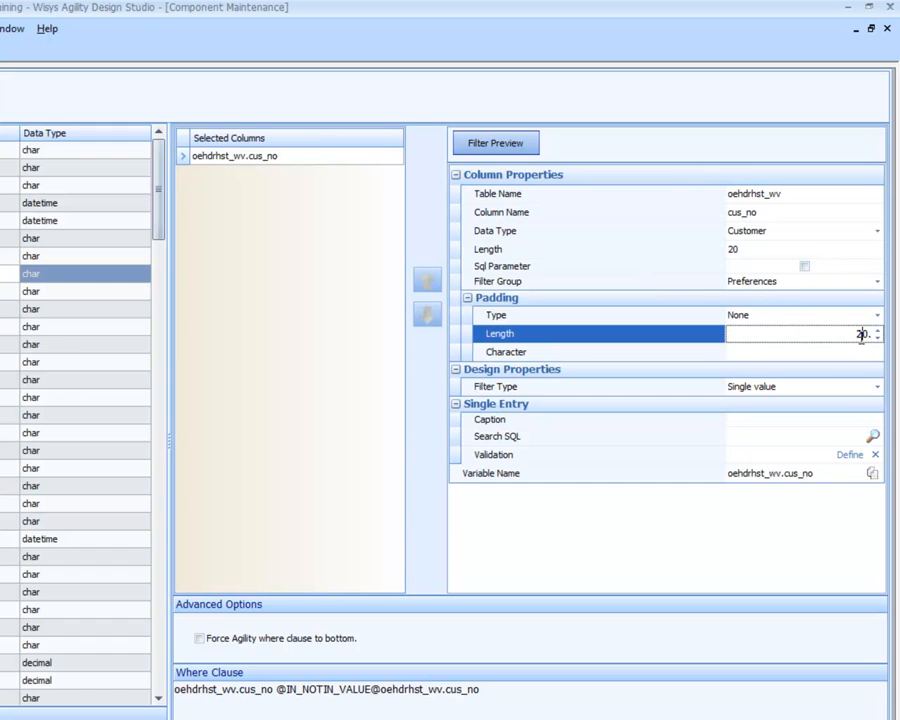
pyautogui.press('BackSpace')
pyautogui.click(749, 421)
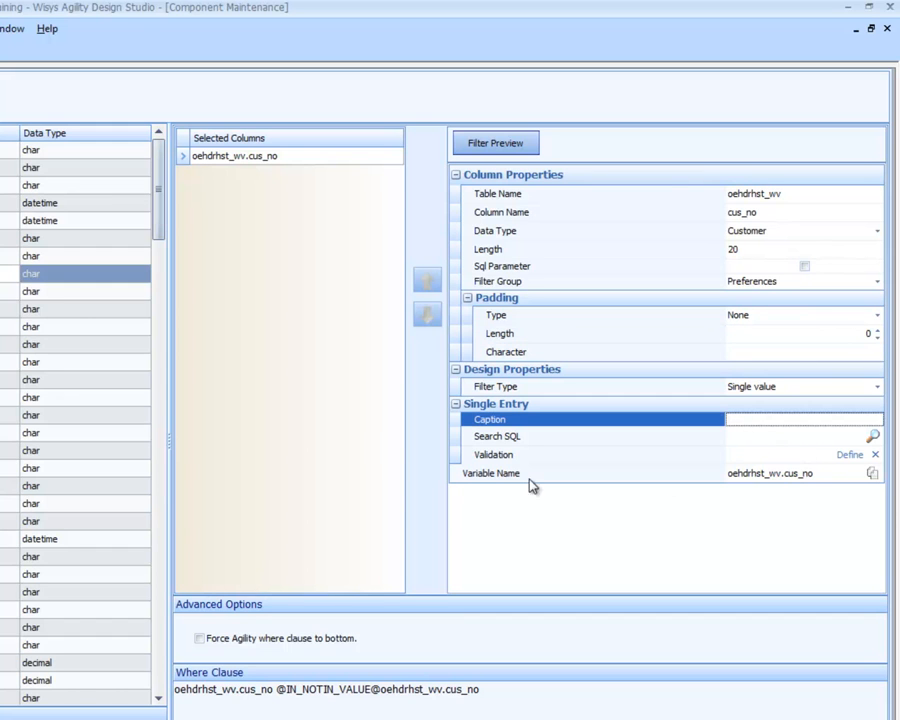
pyautogui.write('Customer')
# Assign the grid Lesson 1 - OE History View, described as Building a Customer Search, as the cus_no filter's Search SQL
pyautogui.click(872, 436)
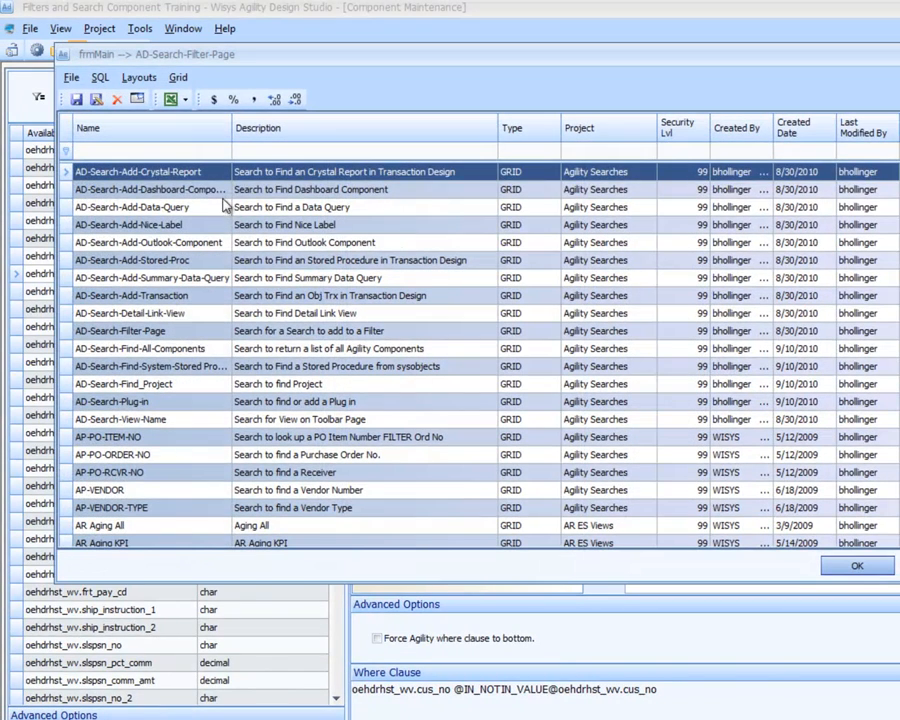
pyautogui.click(195, 151)
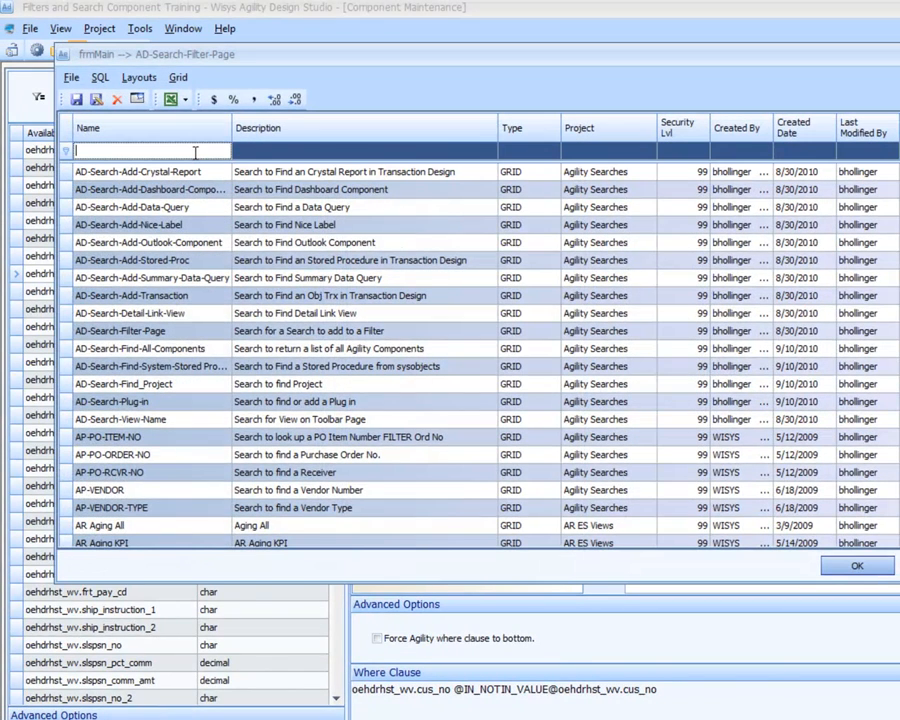
pyautogui.write('ar-')
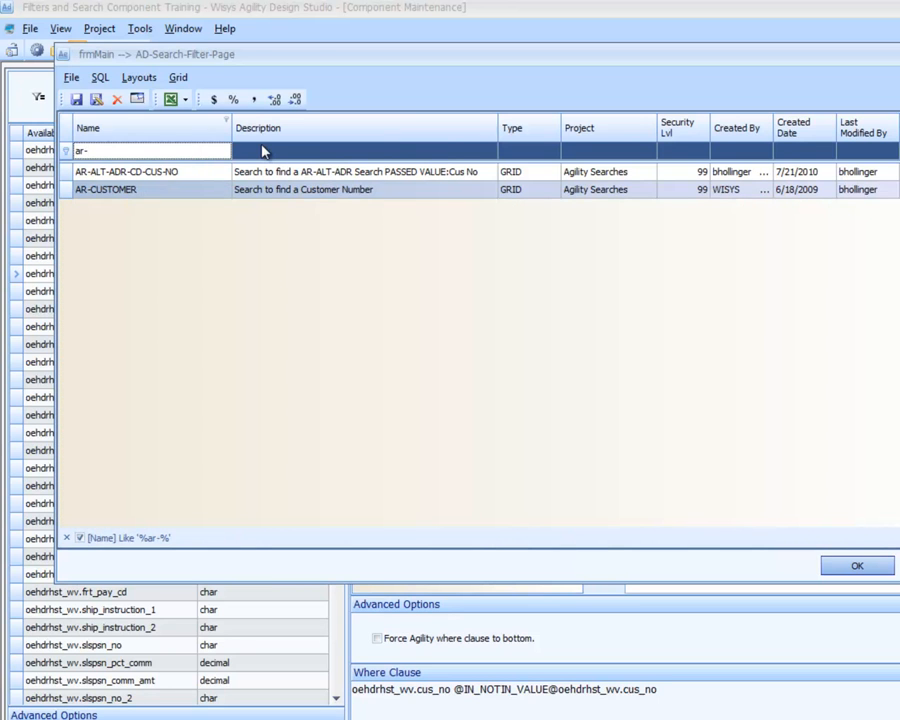
pyautogui.press('BackSpace')
pyautogui.press('BackSpace')
pyautogui.press('BackSpace')
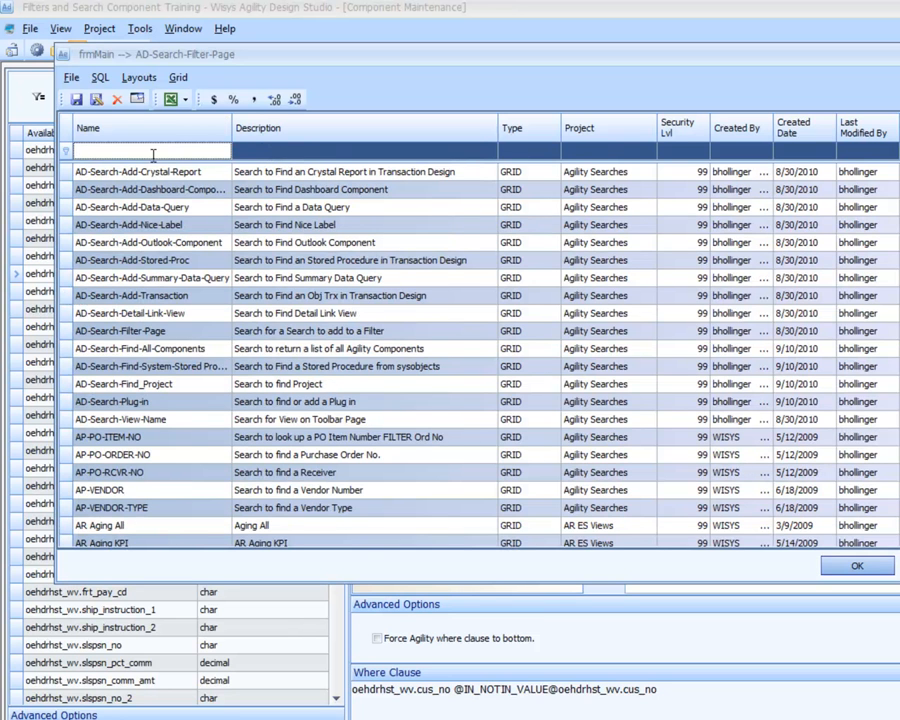
pyautogui.write('less')
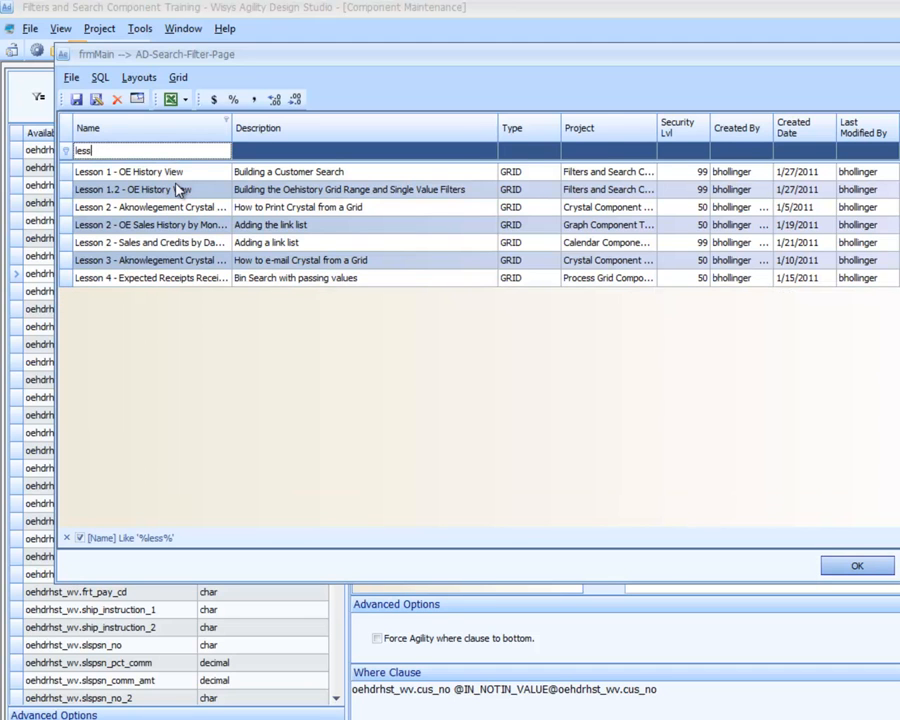
pyautogui.click(292, 176)
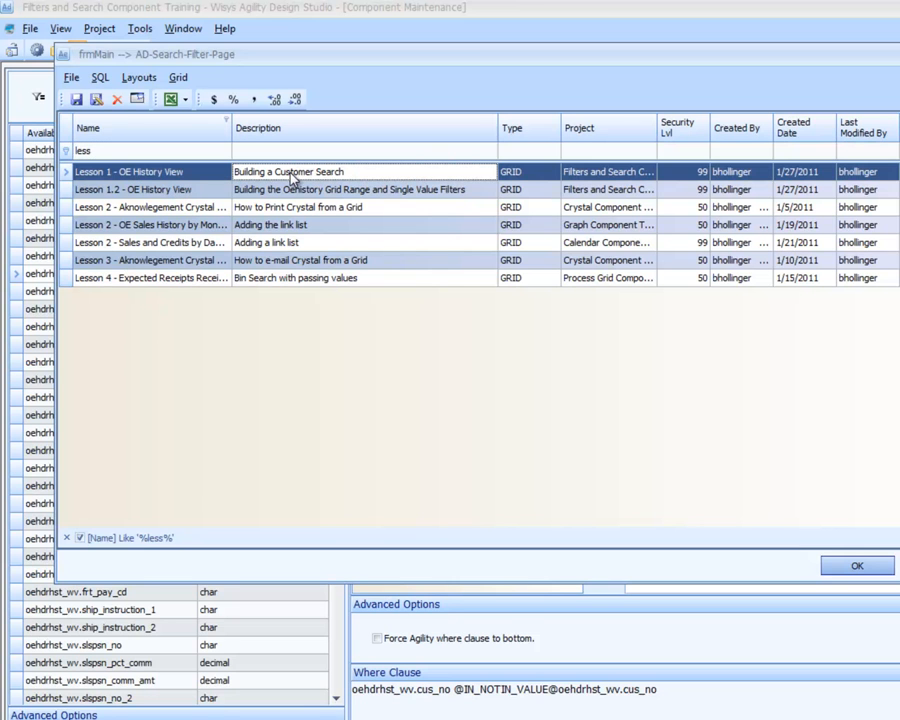
pyautogui.doubleClick(292, 176)
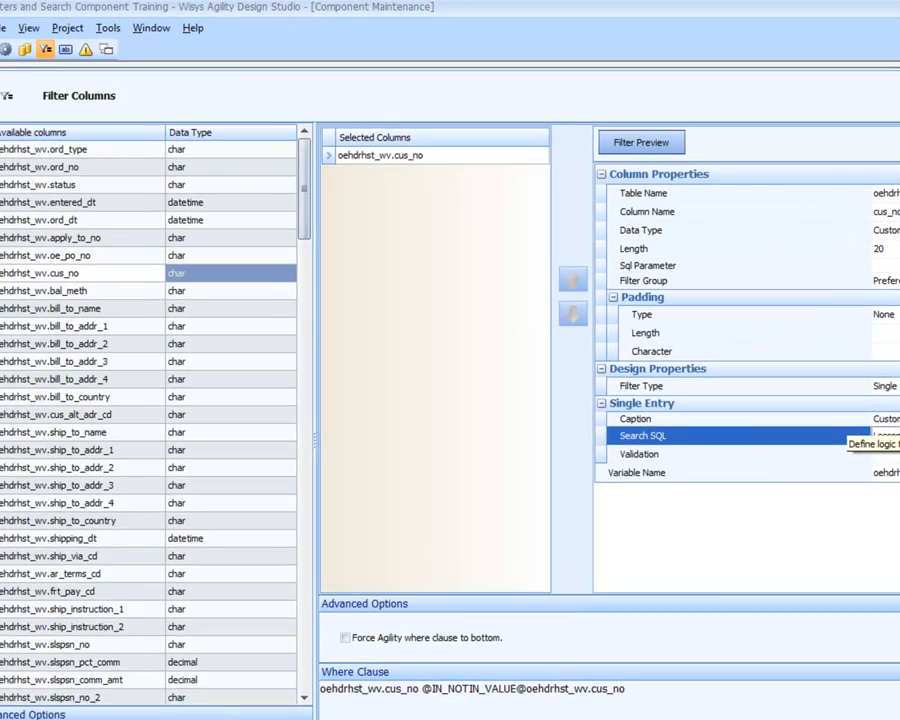
# Define the cus_no filter's validation with the data query Lesson 1.1 - OE History View
pyautogui.click(849, 451)
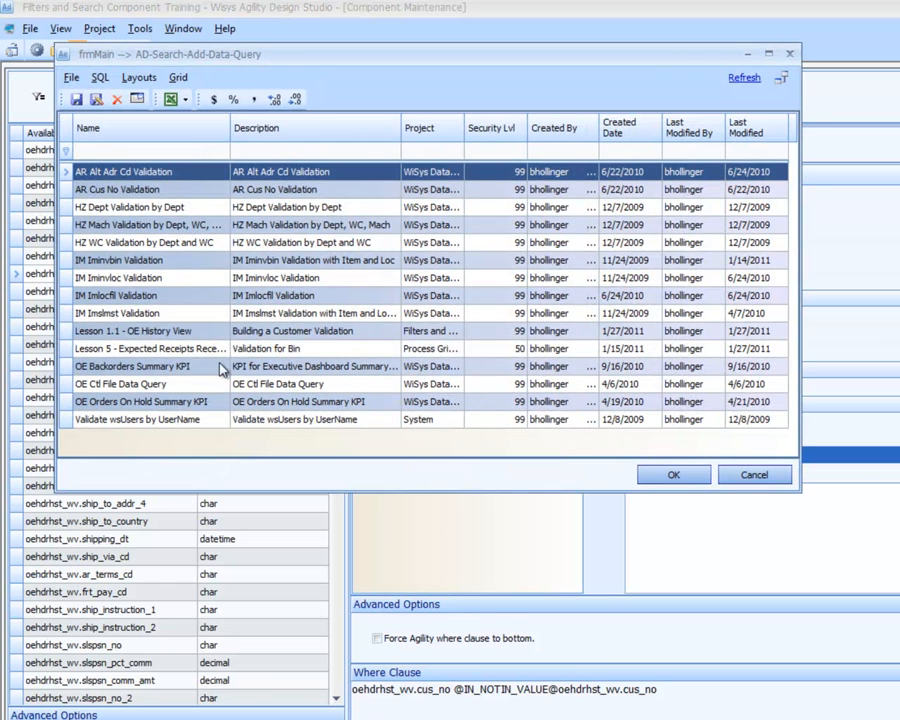
pyautogui.click(152, 333)
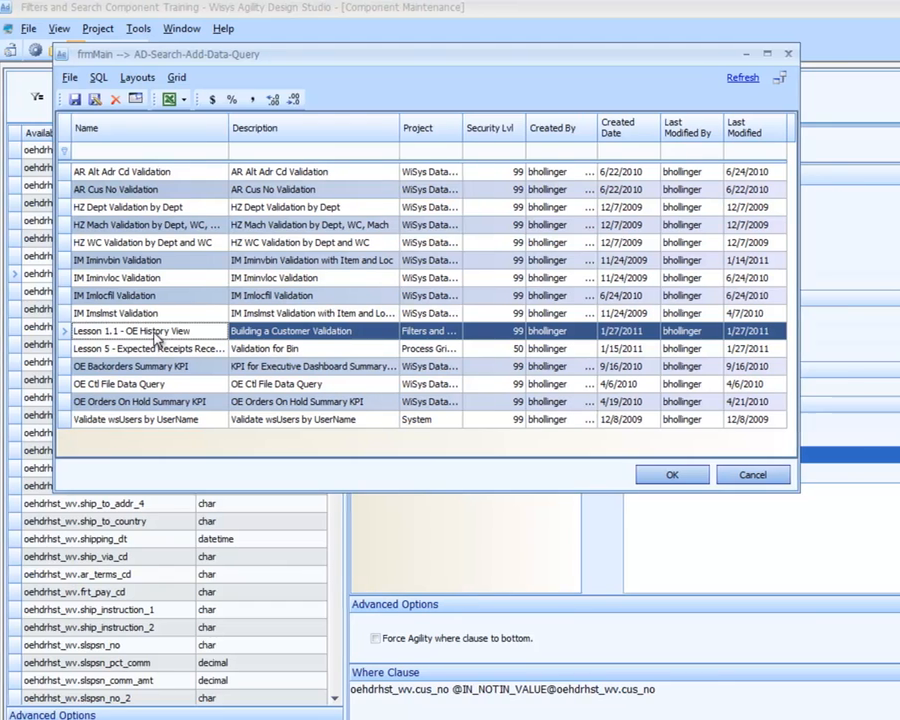
pyautogui.doubleClick(156, 335)
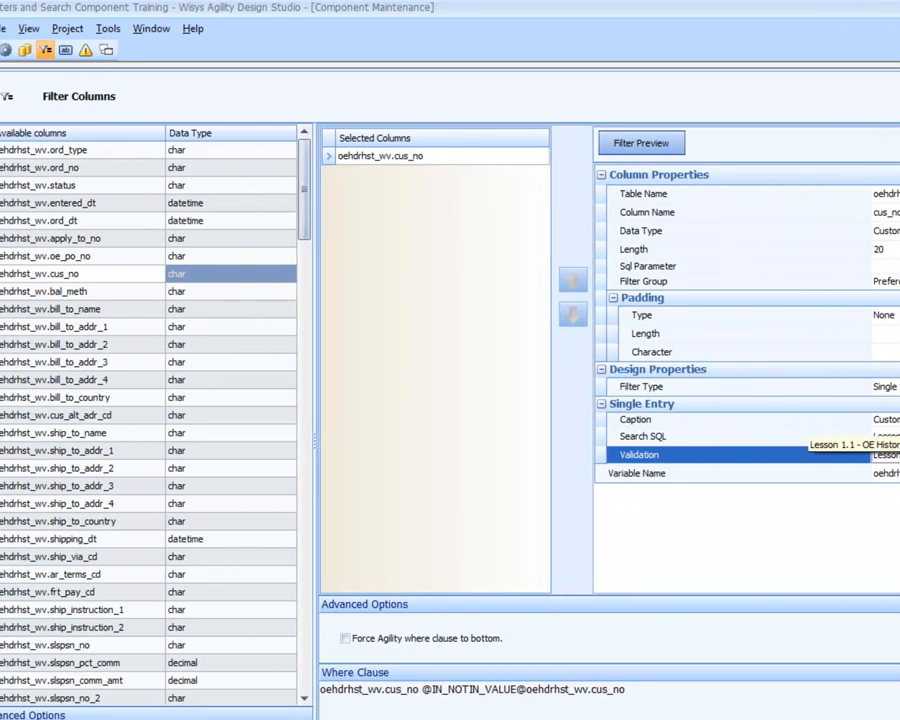
# Preview the filter and pick a customer through the Customer field's search
pyautogui.click(656, 146)
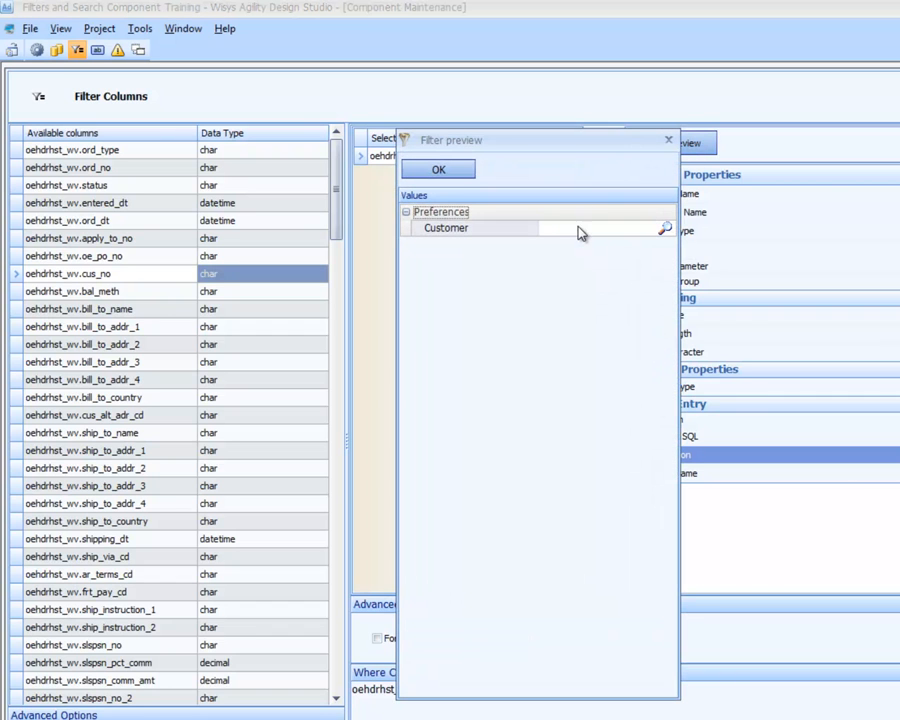
pyautogui.click(578, 228)
pyautogui.click(663, 229)
pyautogui.click(112, 182)
pyautogui.doubleClick(112, 182)
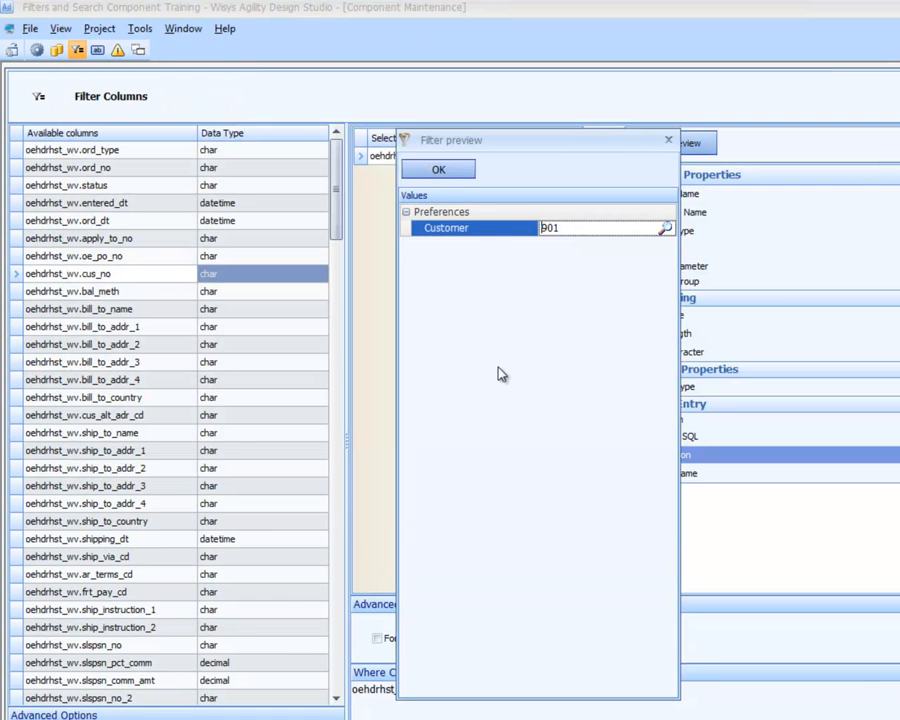
# Test the Customer validation with a nonexistent customer number, re-enter the valid one and close the filter preview
pyautogui.press('Delete')
pyautogui.press('Delete')
pyautogui.write('999')
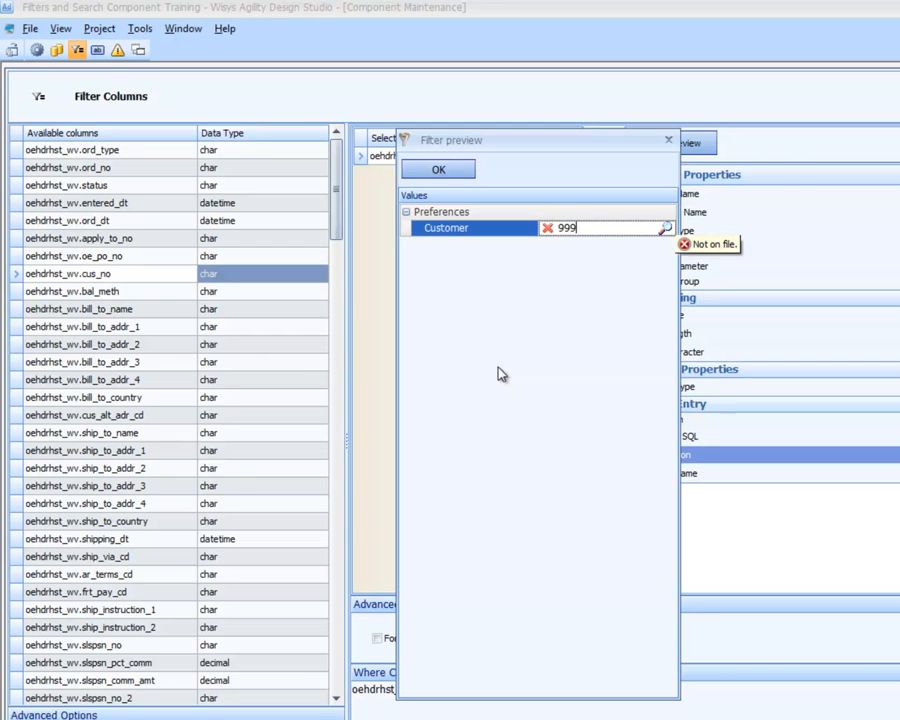
pyautogui.press('BackSpace')
pyautogui.press('BackSpace')
pyautogui.write('01')
pyautogui.press('Return')
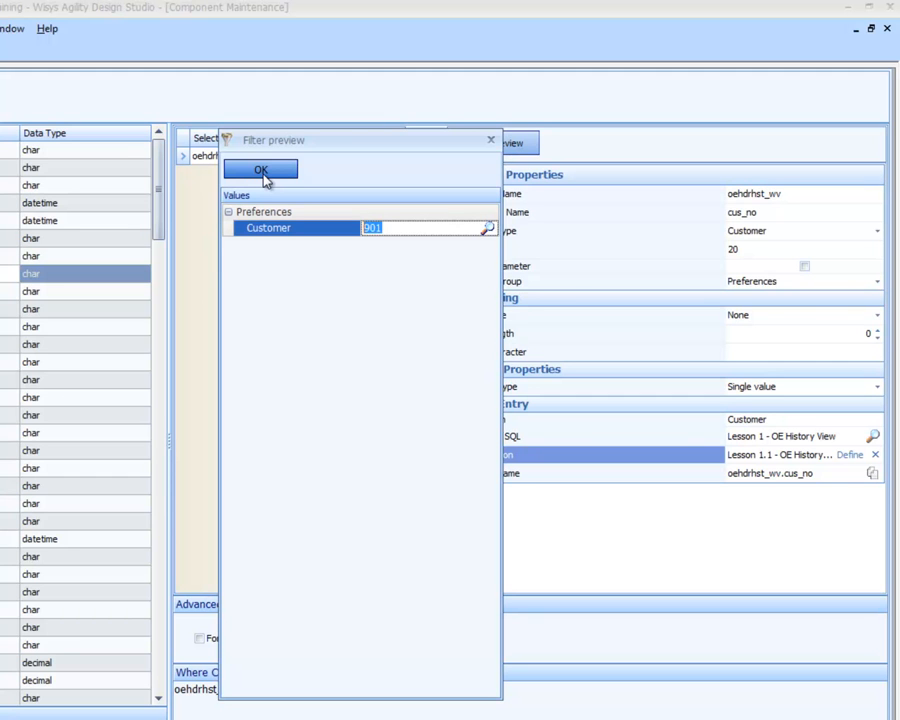
pyautogui.click(261, 171)
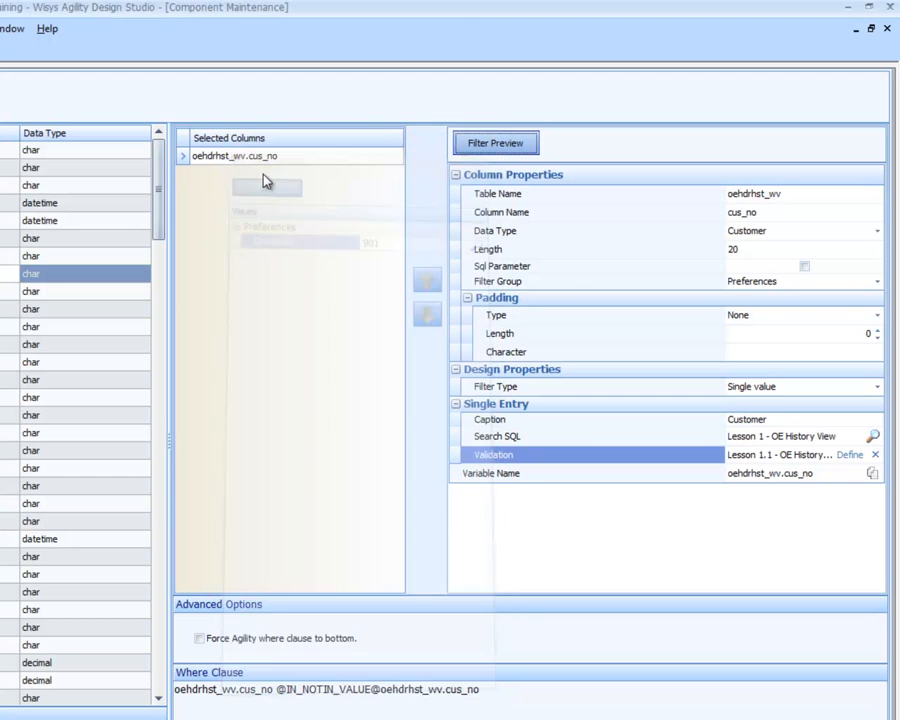
pyautogui.click(263, 175)
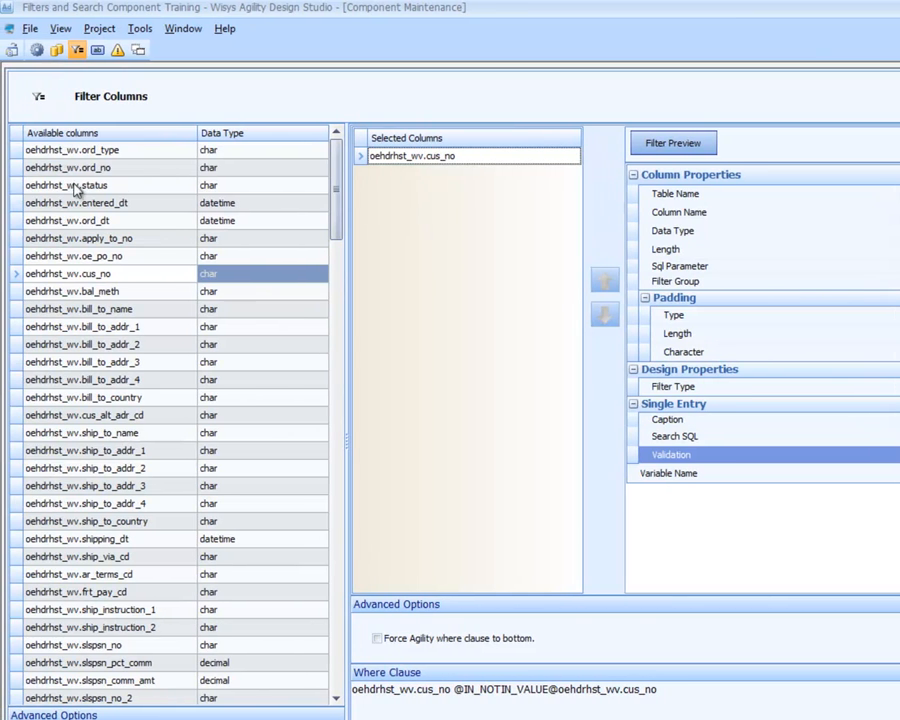
# Add oehdrhst_wv.ord_no as a filter column and set its data type to OrderNumber
pyautogui.doubleClick(100, 170)
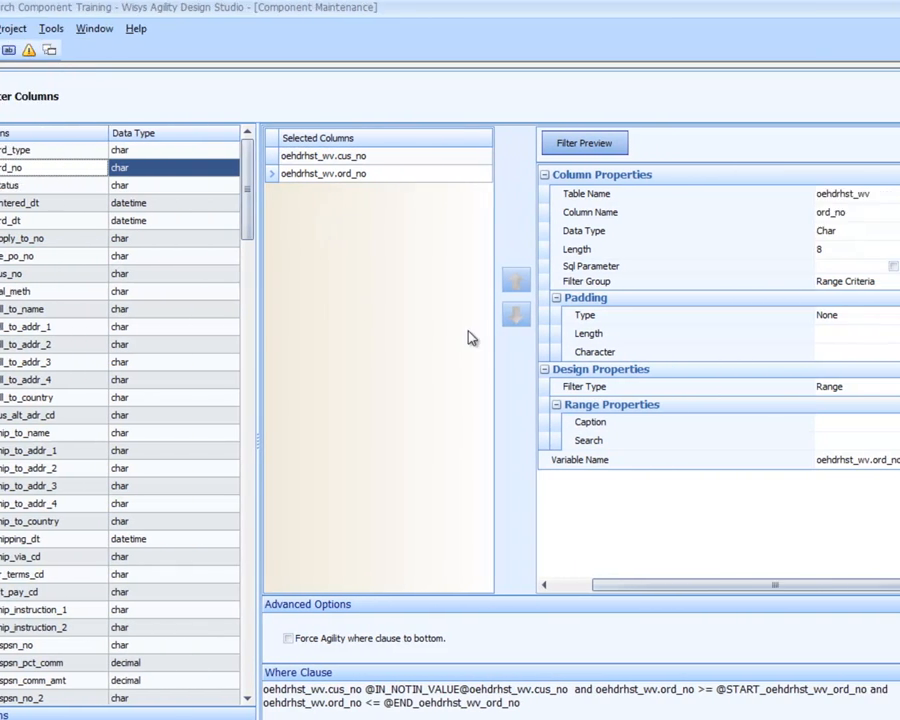
pyautogui.click(748, 421)
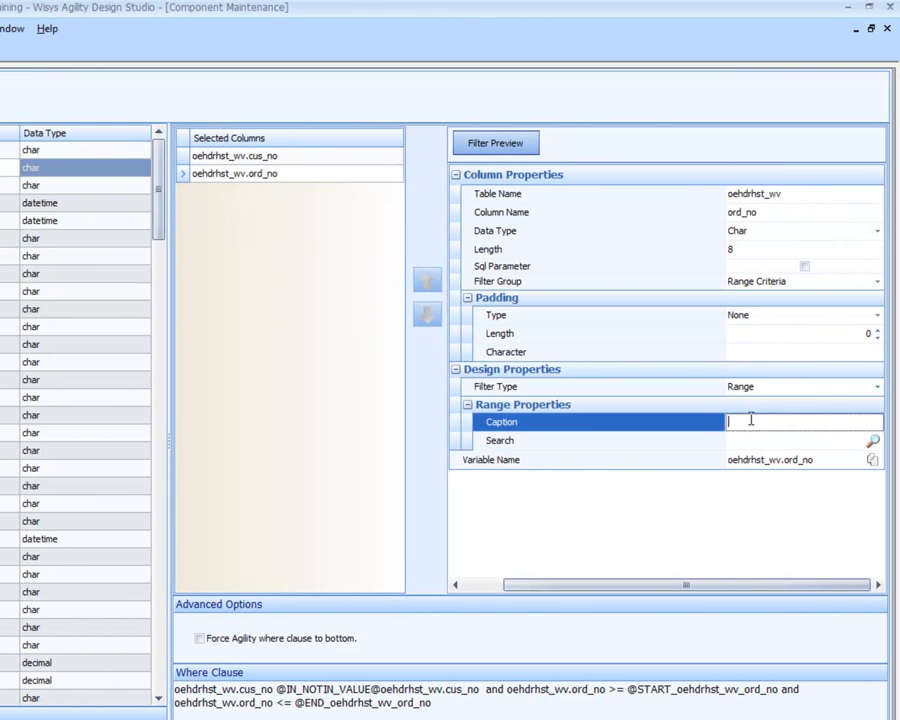
pyautogui.click(786, 235)
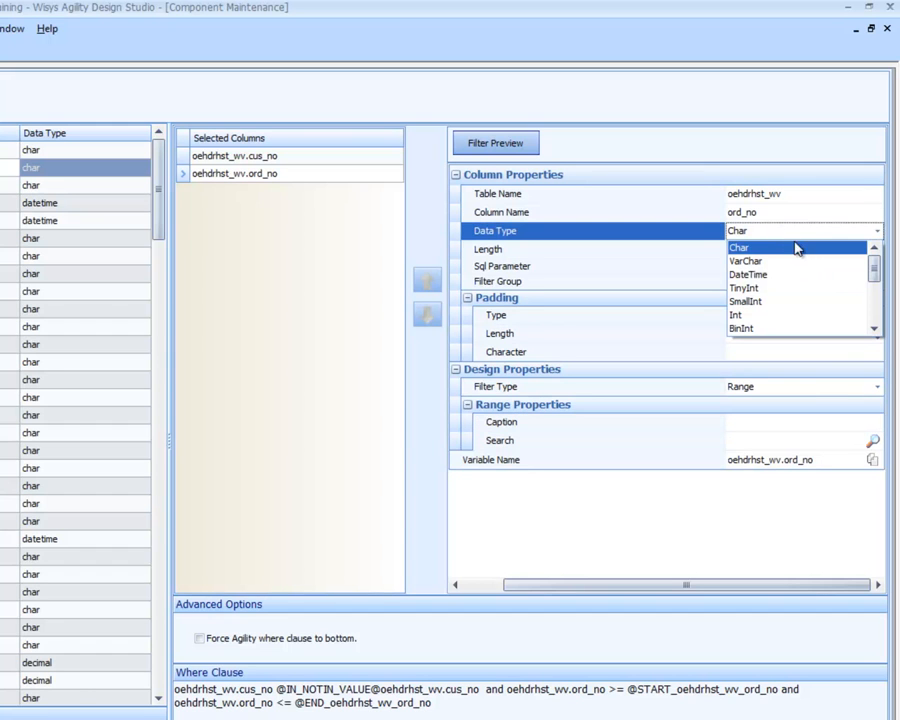
pyautogui.click(874, 328)
pyautogui.click(874, 328)
pyautogui.click(874, 328)
pyautogui.click(874, 328)
pyautogui.click(874, 329)
pyautogui.click(874, 329)
pyautogui.click(874, 329)
pyautogui.click(874, 329)
pyautogui.click(874, 329)
pyautogui.click(874, 329)
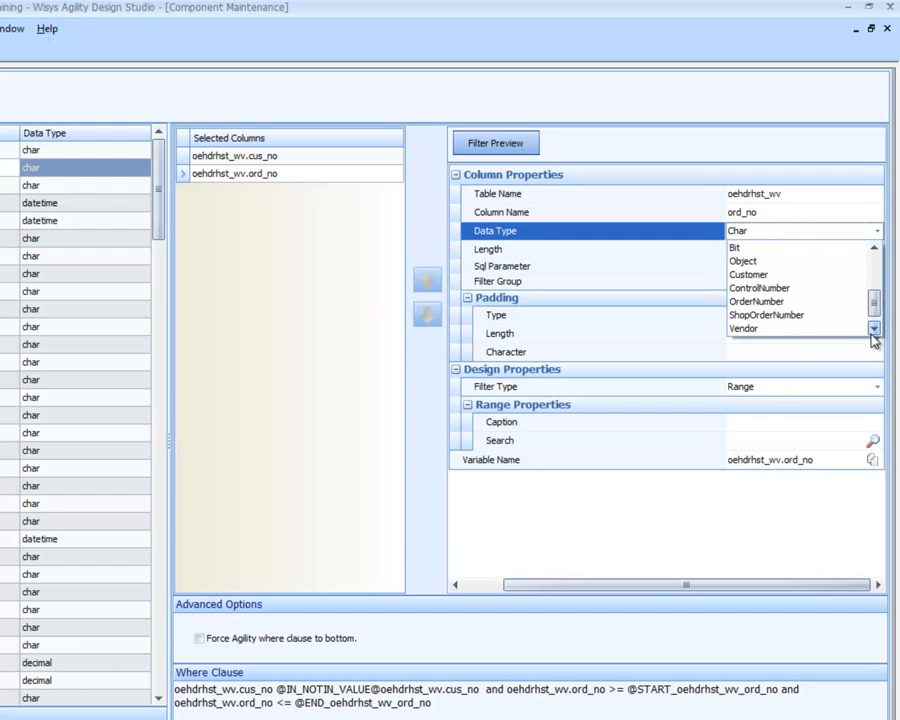
pyautogui.click(790, 302)
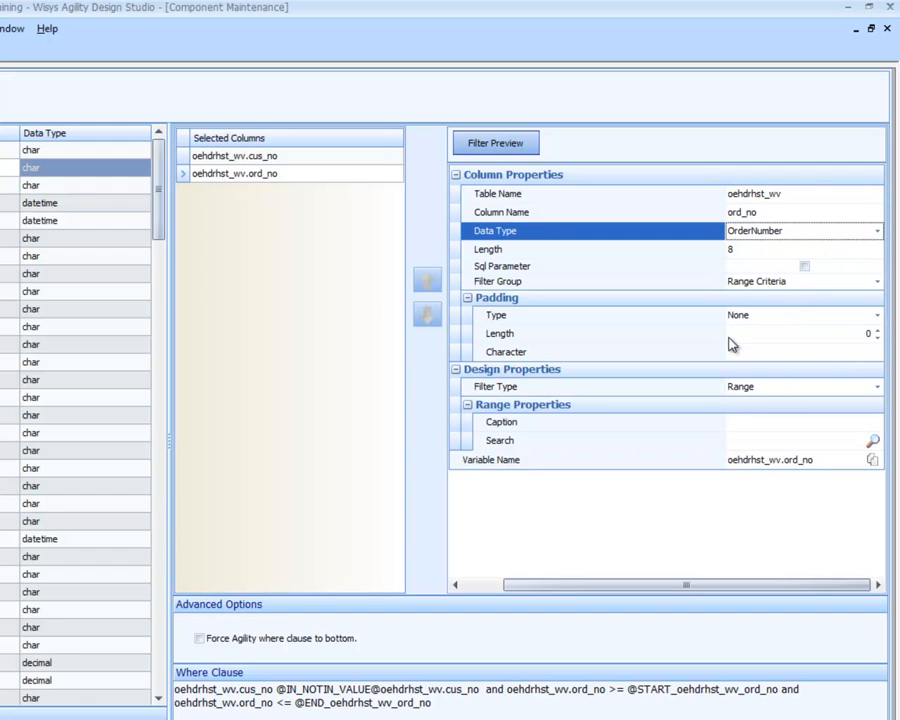
# Set the ord_no range filter's caption to Ord No
pyautogui.click(755, 422)
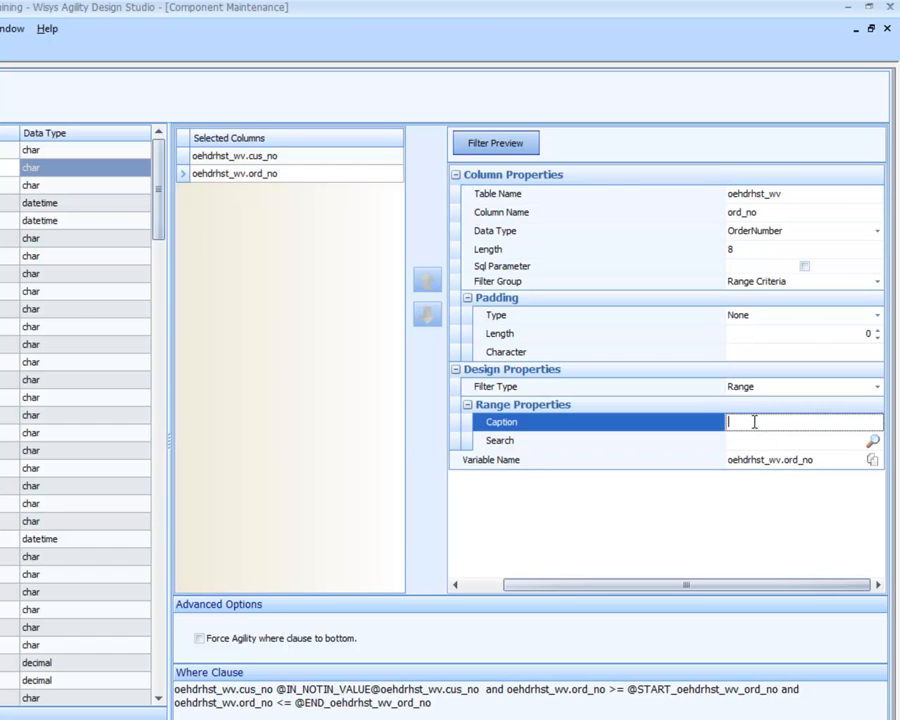
pyautogui.write('Ord No')
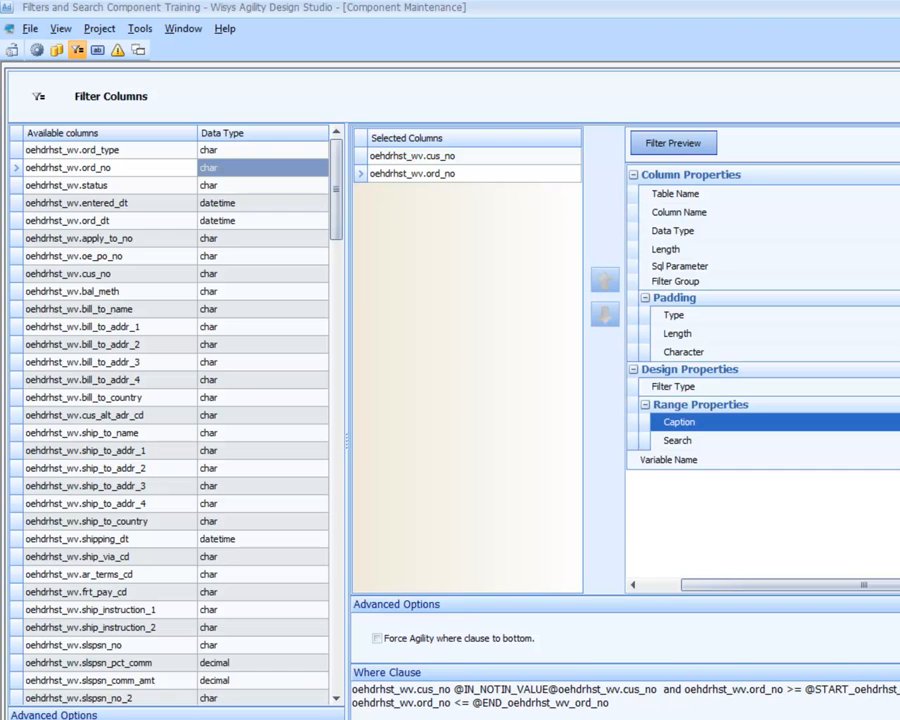
# Filter the searches by name oe- and project Agility Searches, and assign OE-HDR-HST-ORD as the ord_no filter's search
pyautogui.click(890, 440)
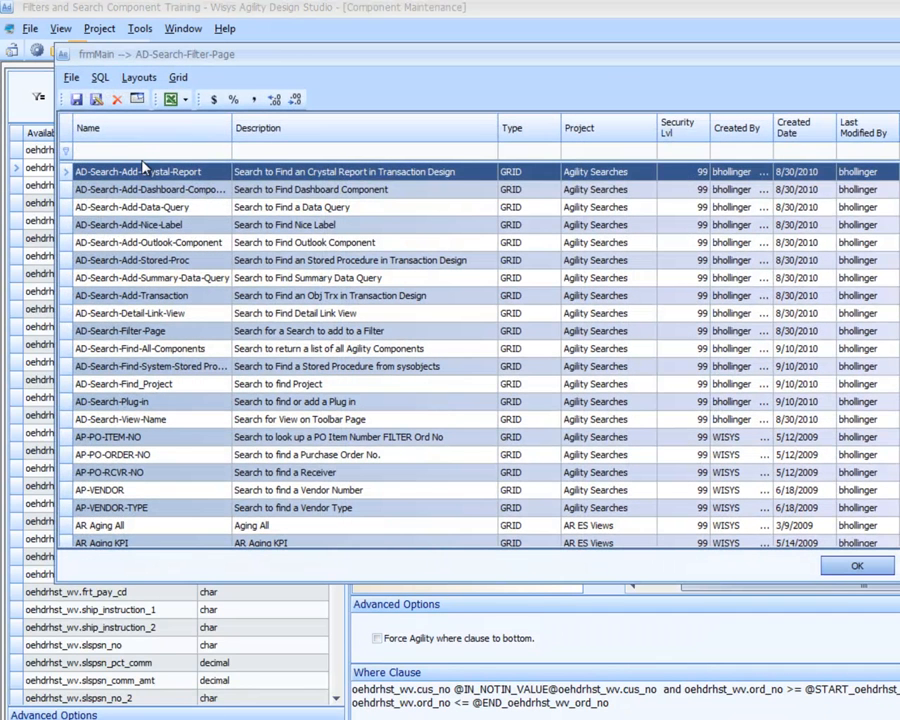
pyautogui.click(147, 154)
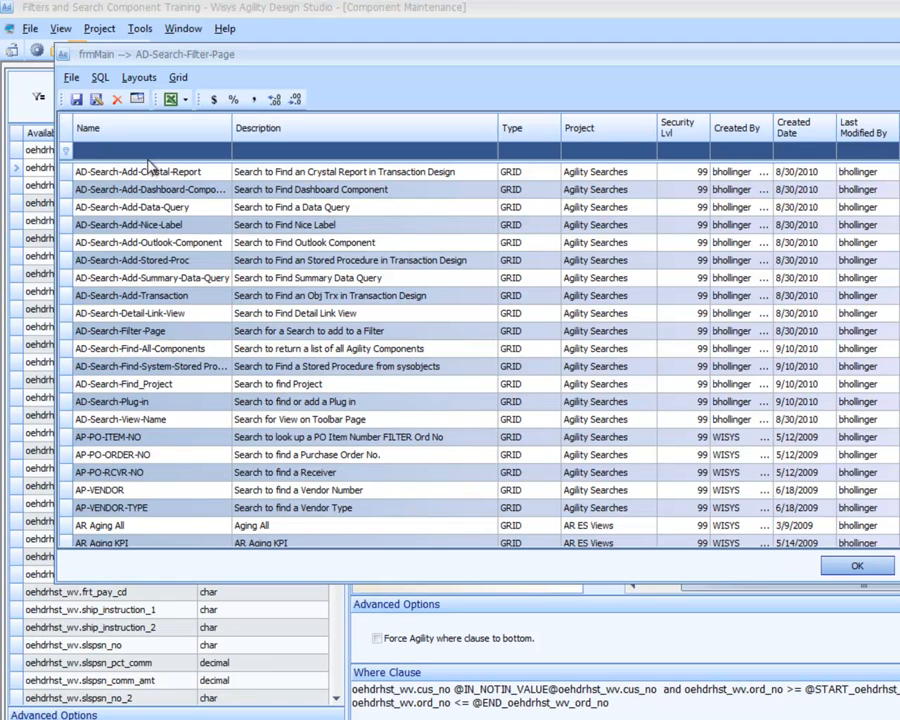
pyautogui.click(147, 156)
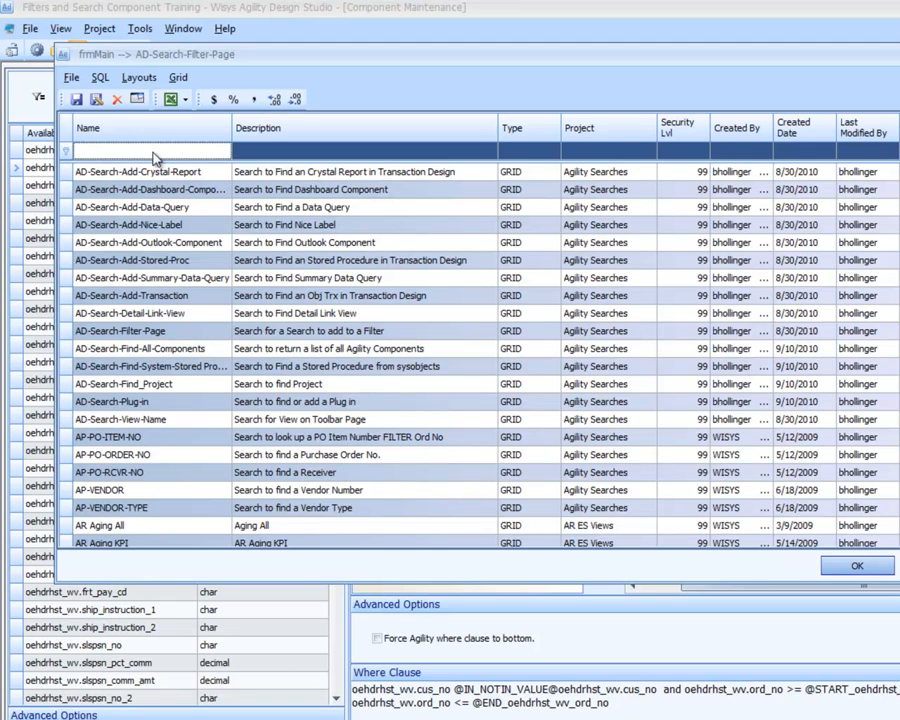
pyautogui.write('oe-')
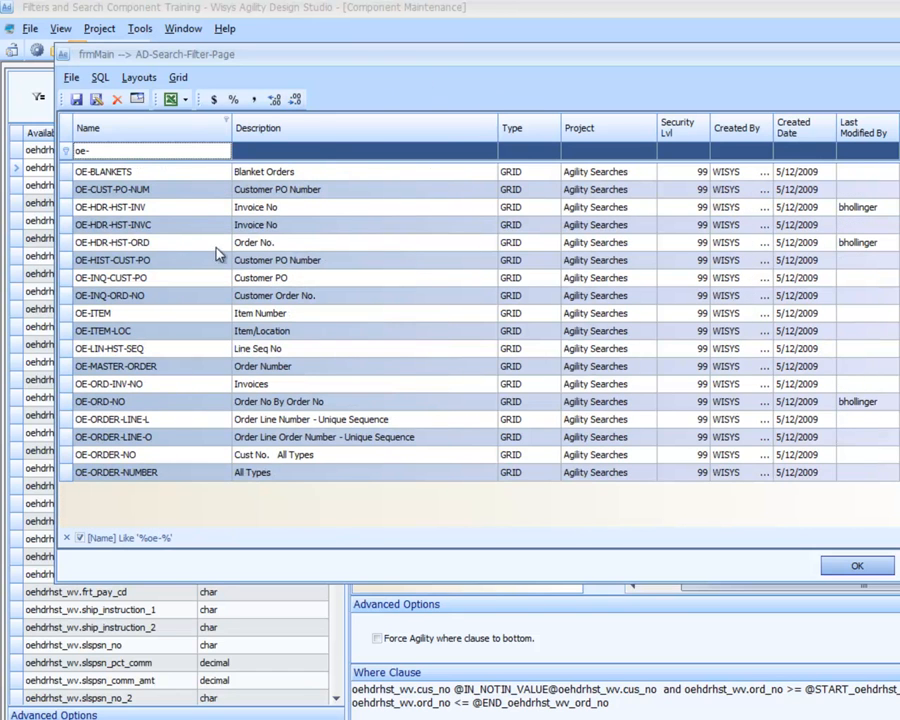
pyautogui.click(651, 120)
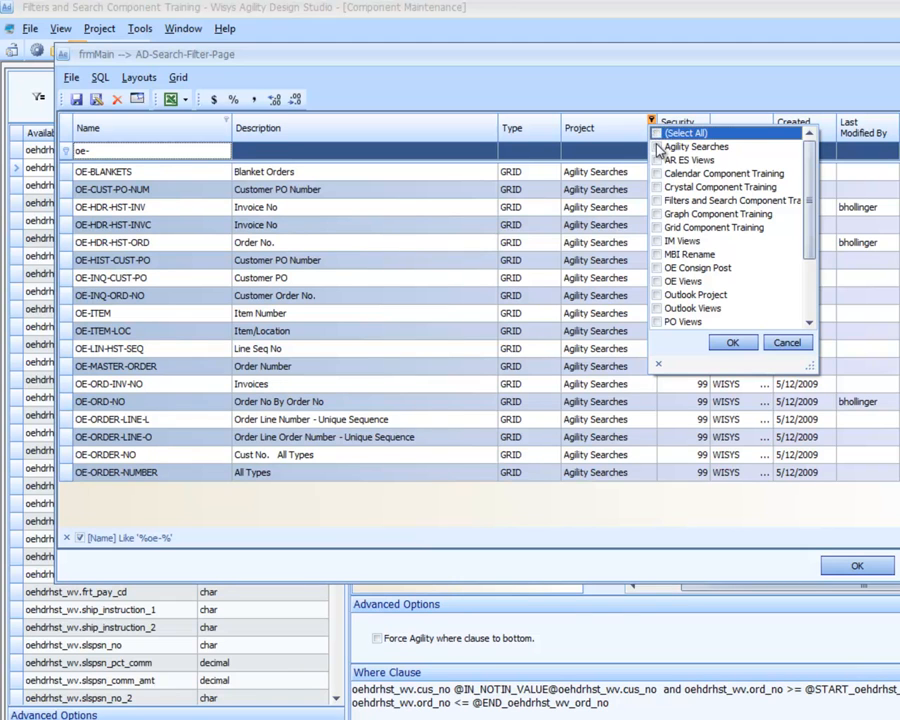
pyautogui.click(657, 147)
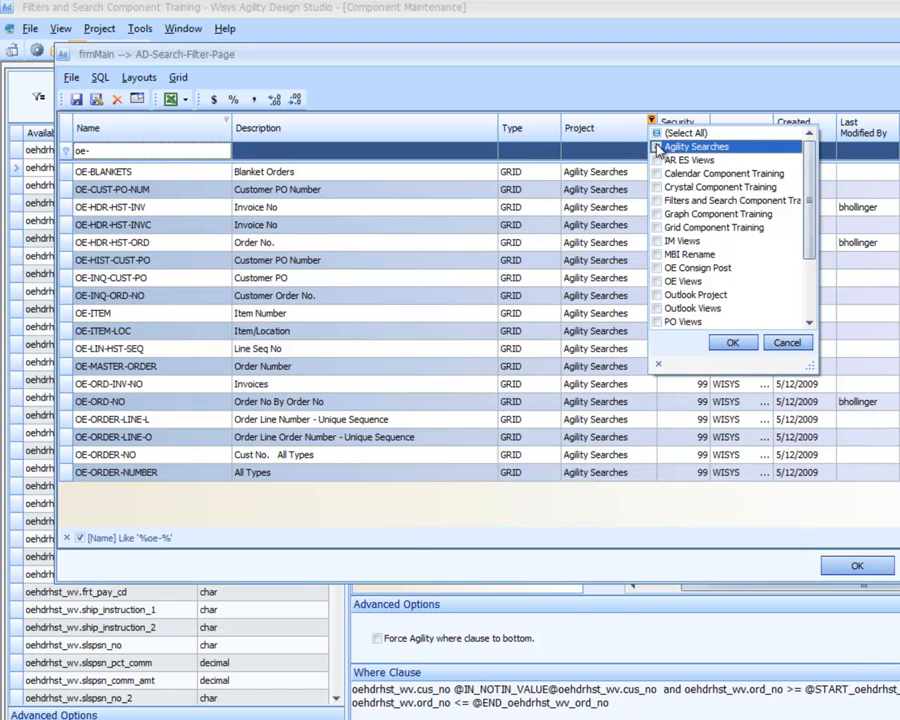
pyautogui.click(728, 343)
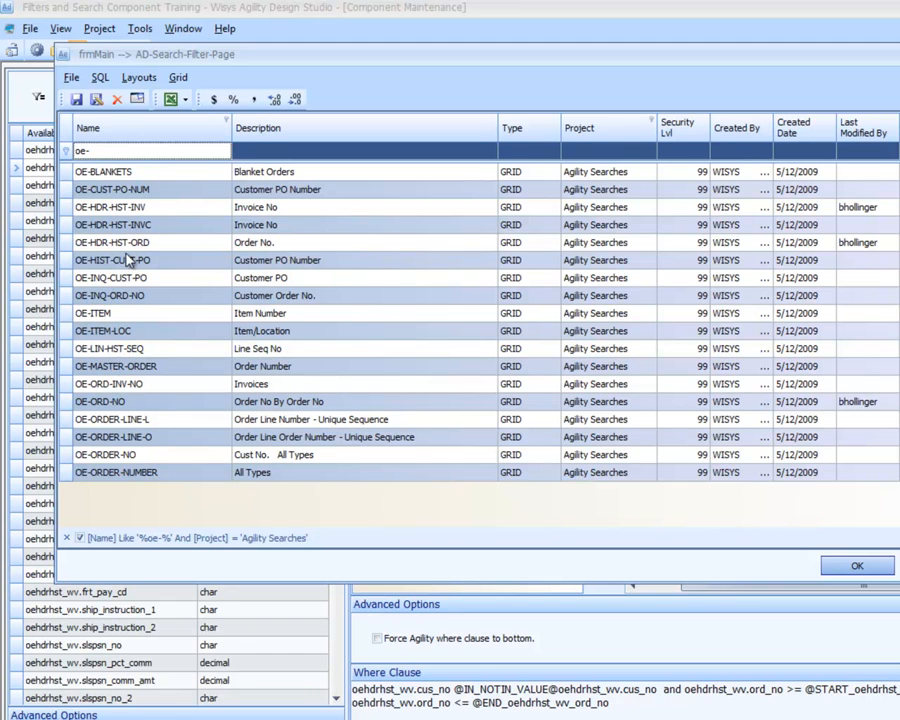
pyautogui.click(137, 245)
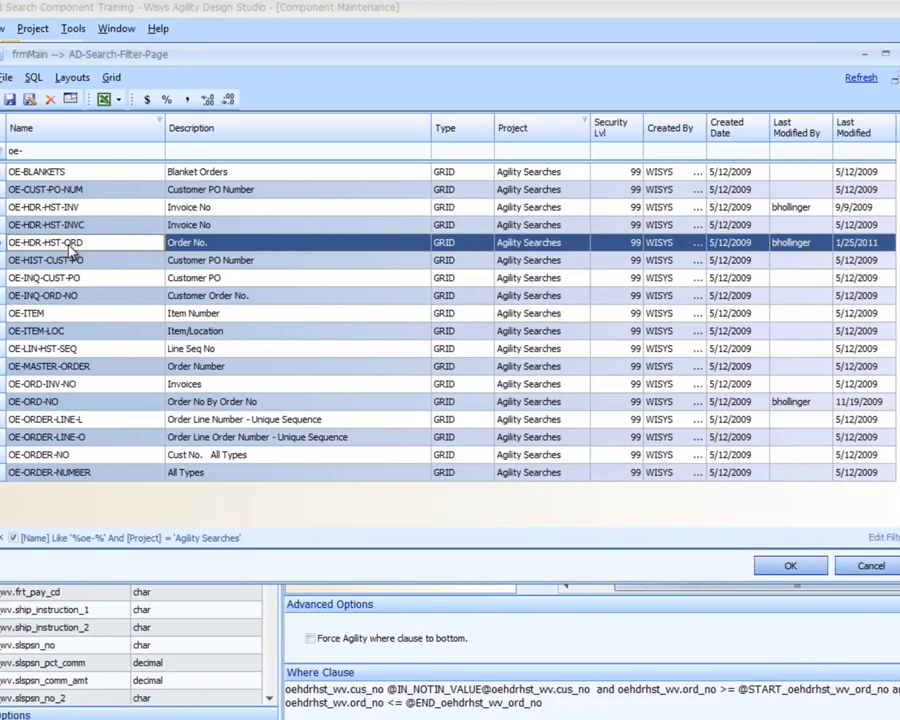
pyautogui.doubleClick(136, 245)
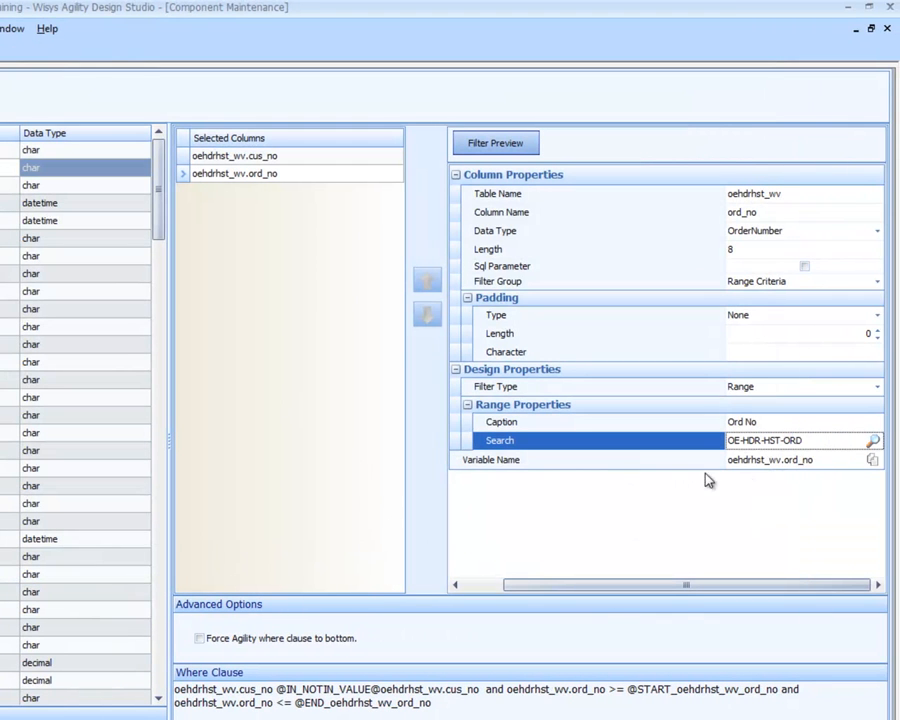
# Preview the filter and look through the search list for the Starting Ord No
pyautogui.click(515, 150)
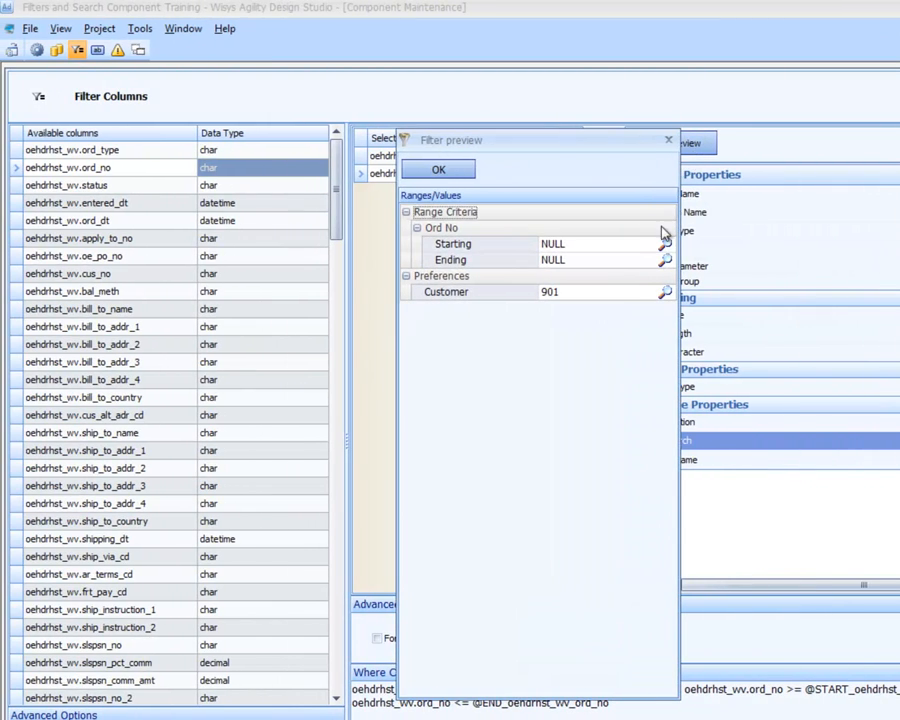
pyautogui.click(625, 245)
pyautogui.click(462, 170)
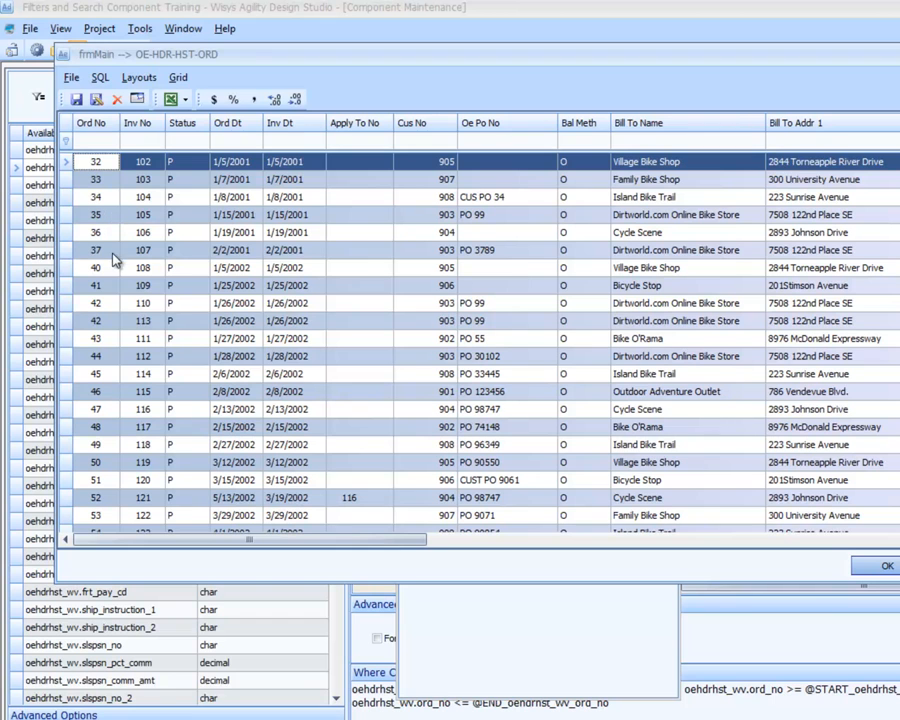
pyautogui.press('Escape')
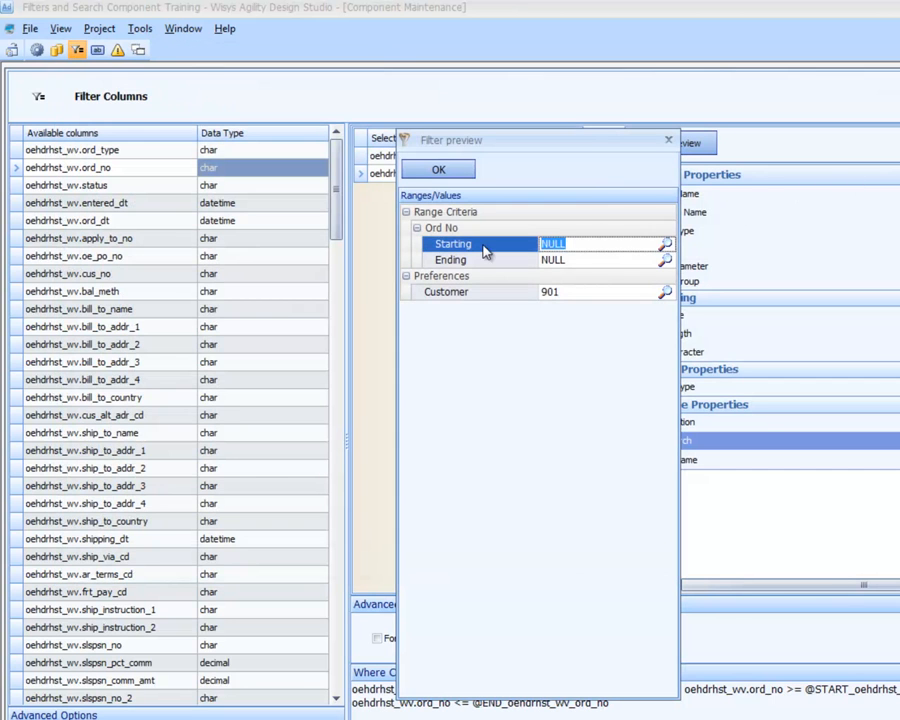
# Examine the SQL statement behind the OE-HDR-HST-ORD search, and close the search and the filter preview
pyautogui.click(664, 244)
pyautogui.click(350, 321)
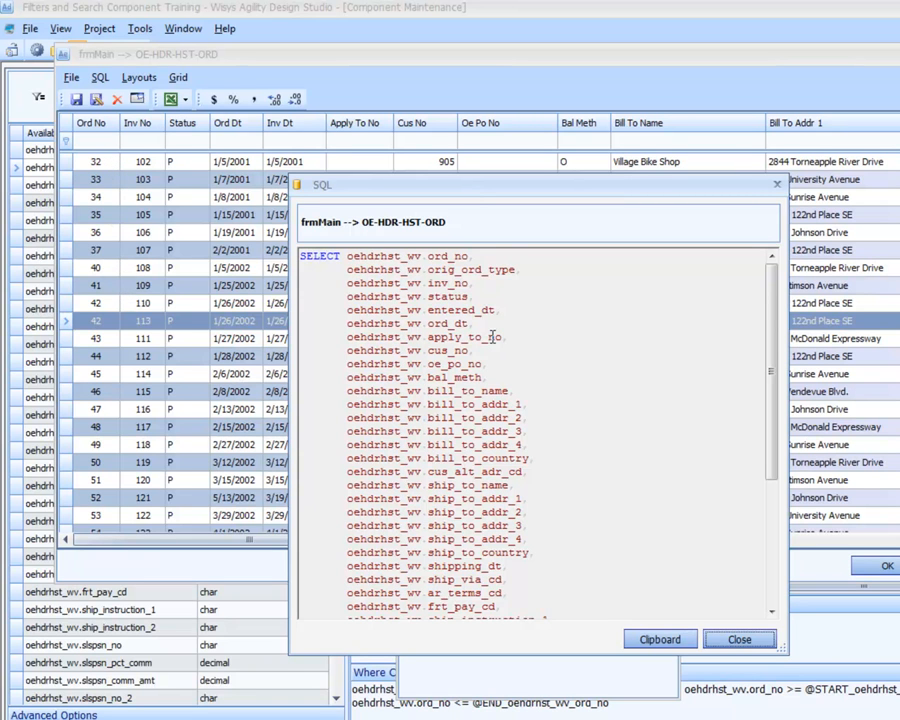
pyautogui.scroll(-5, 492, 337)
pyautogui.scroll(-1, 492, 337)
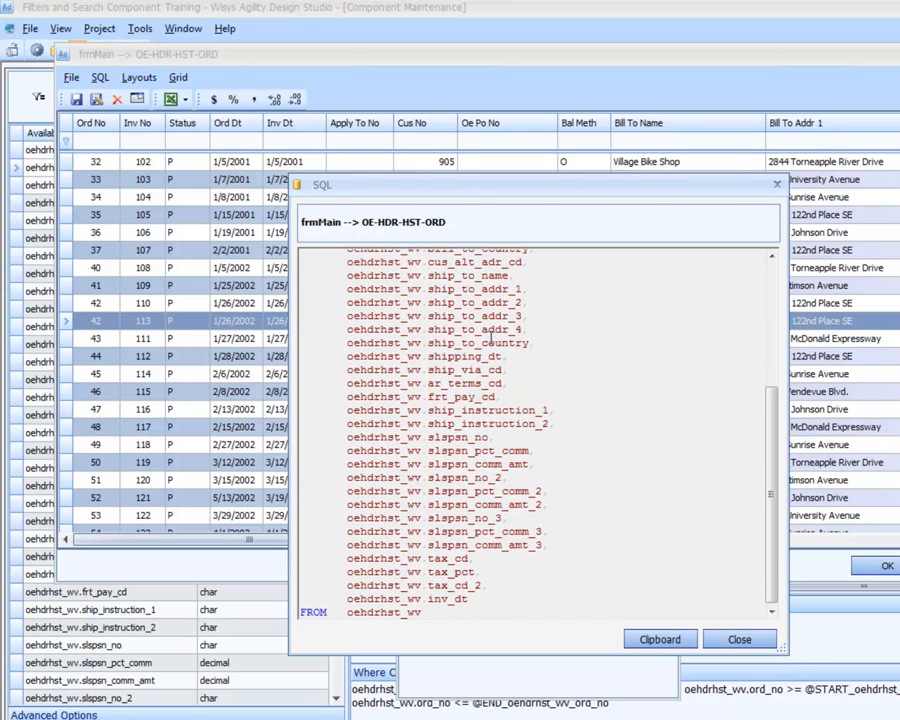
pyautogui.click(740, 640)
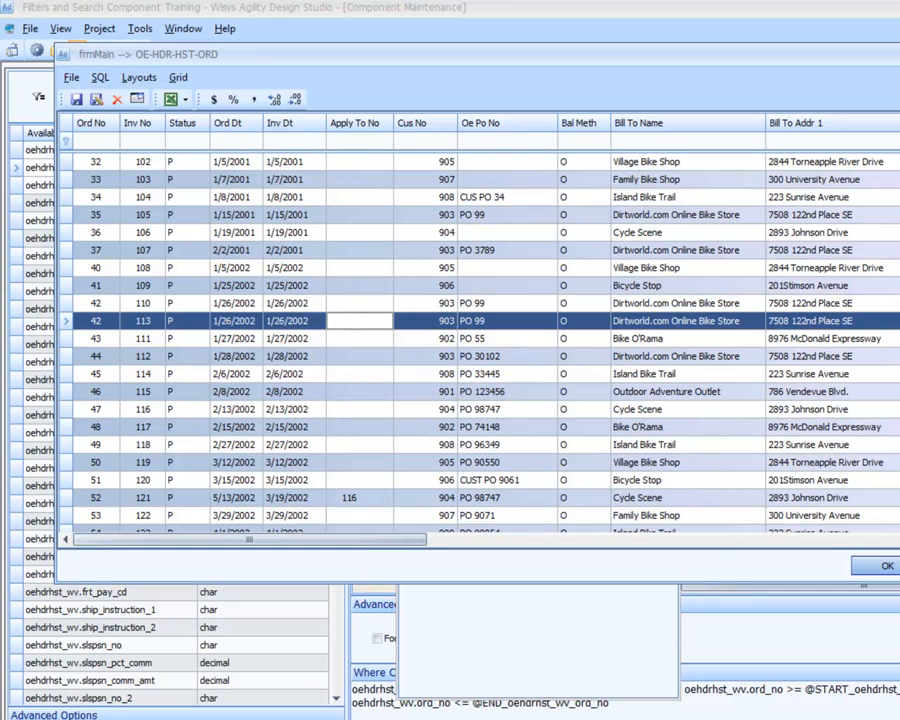
pyautogui.click(899, 566)
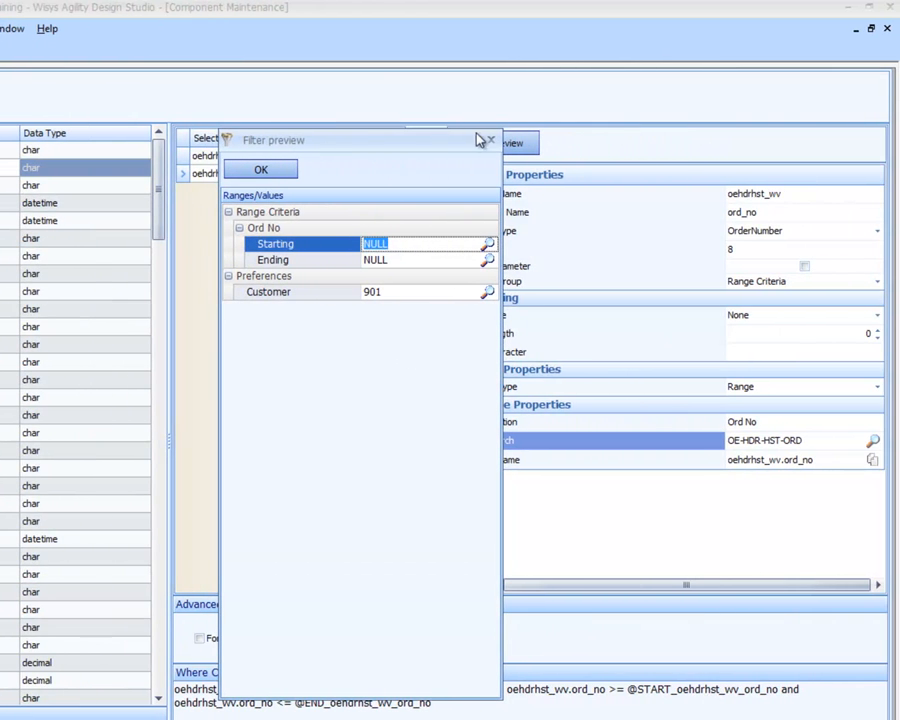
pyautogui.click(258, 171)
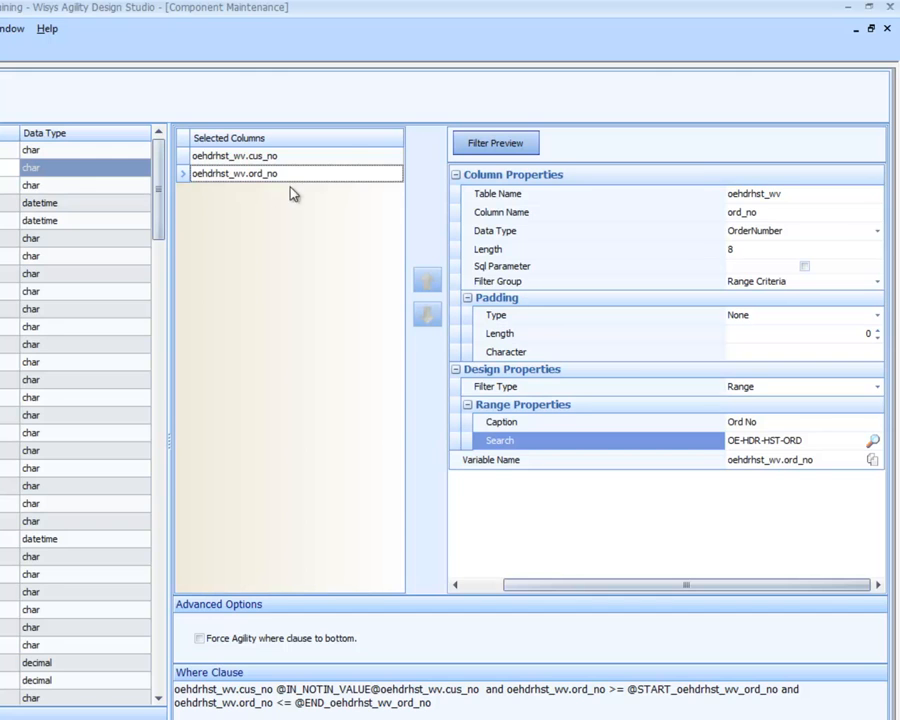
pyautogui.moveTo(158, 197); pyautogui.dragTo(157, 440)
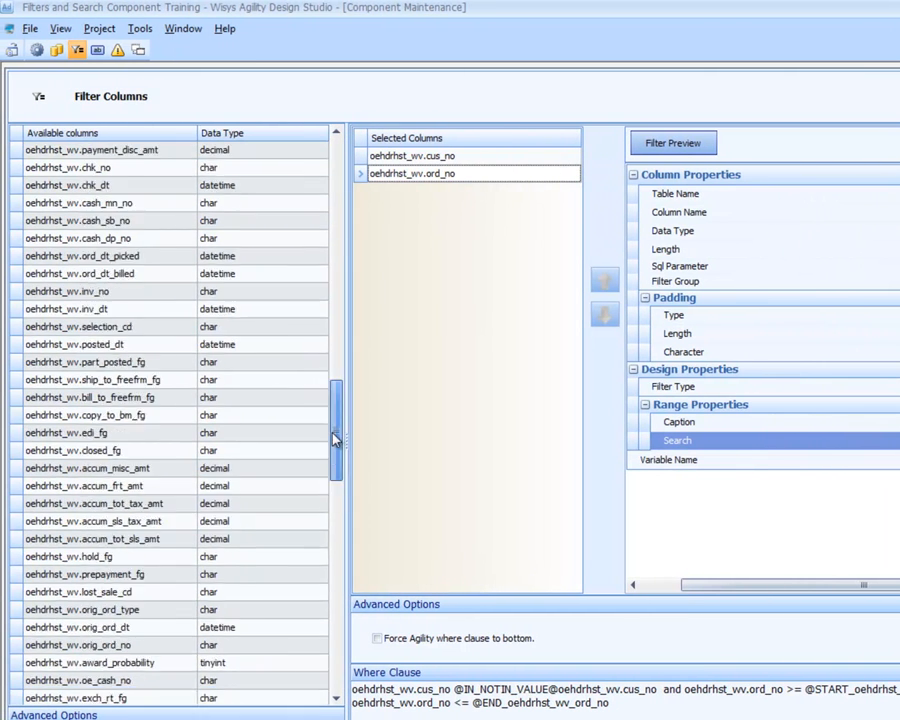
pyautogui.moveTo(336, 440); pyautogui.dragTo(338, 653)
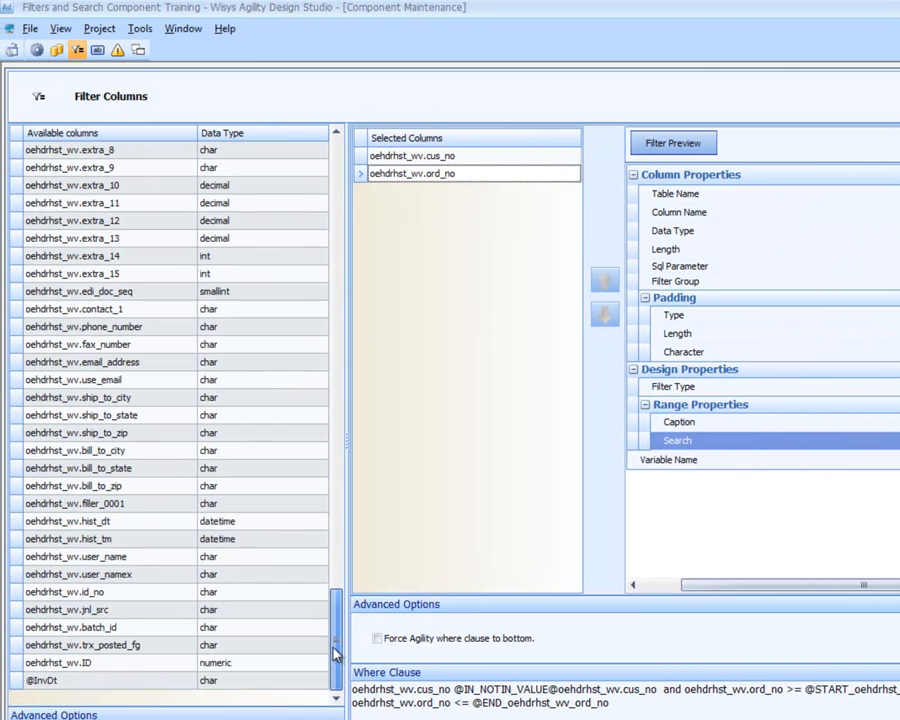
pyautogui.click(136, 683)
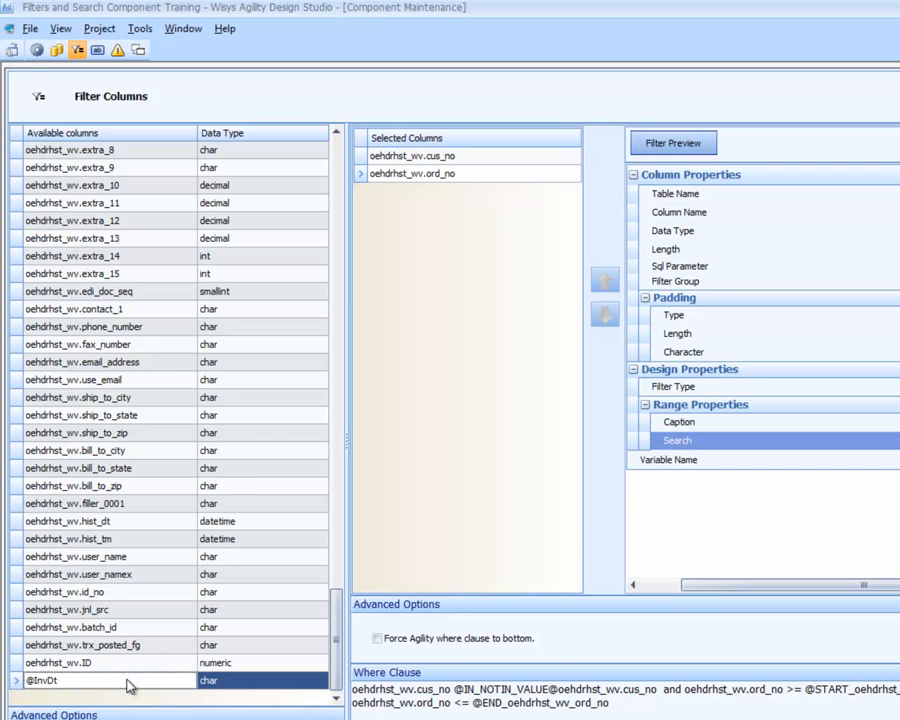
pyautogui.doubleClick(128, 683)
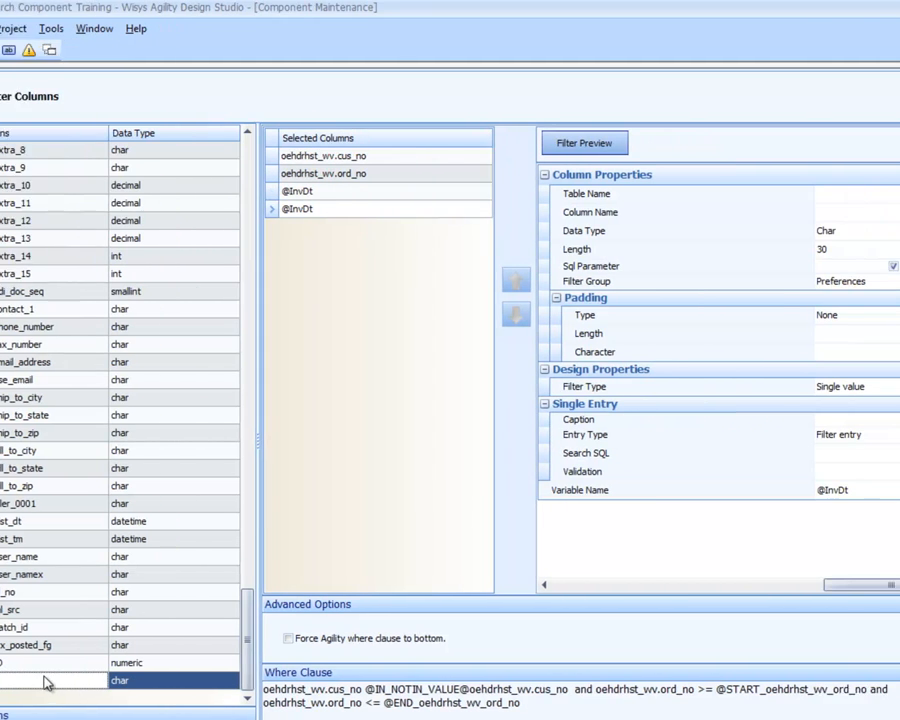
pyautogui.rightClick(244, 206)
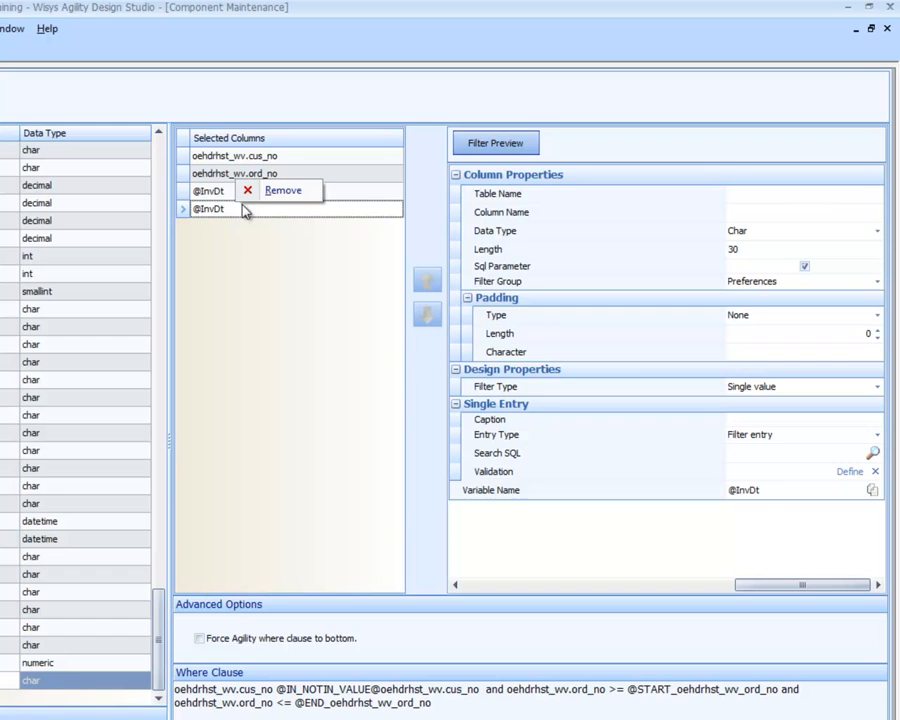
pyautogui.click(264, 197)
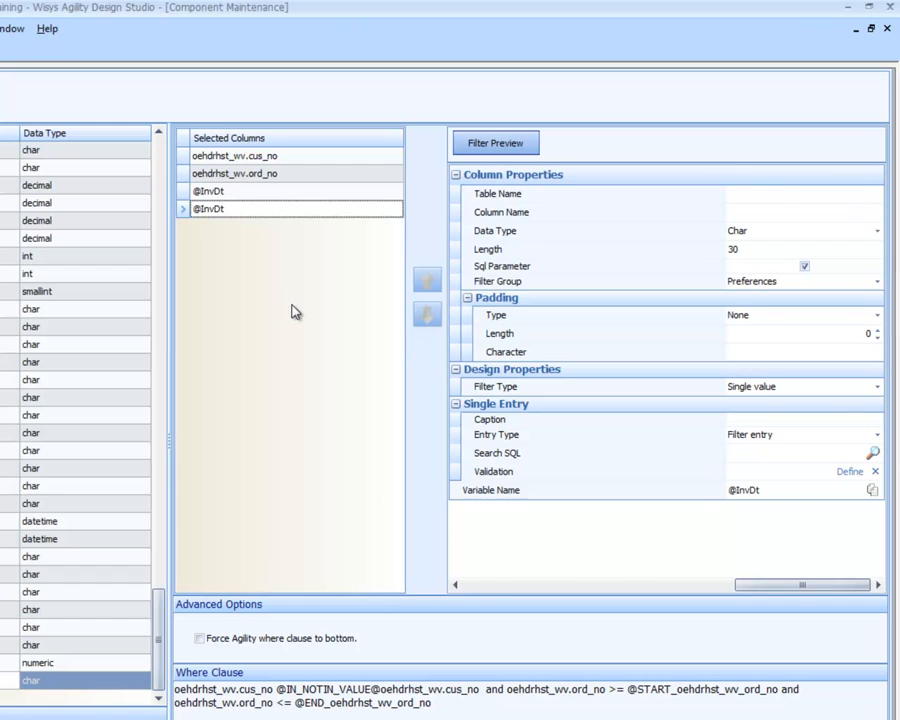
pyautogui.click(233, 196)
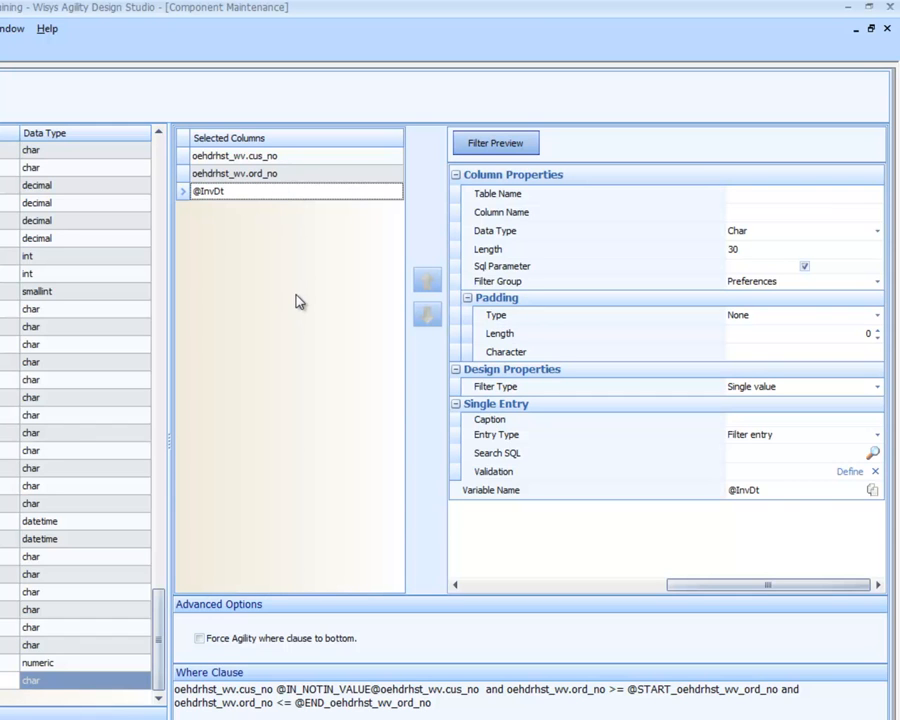
pyautogui.click(751, 233)
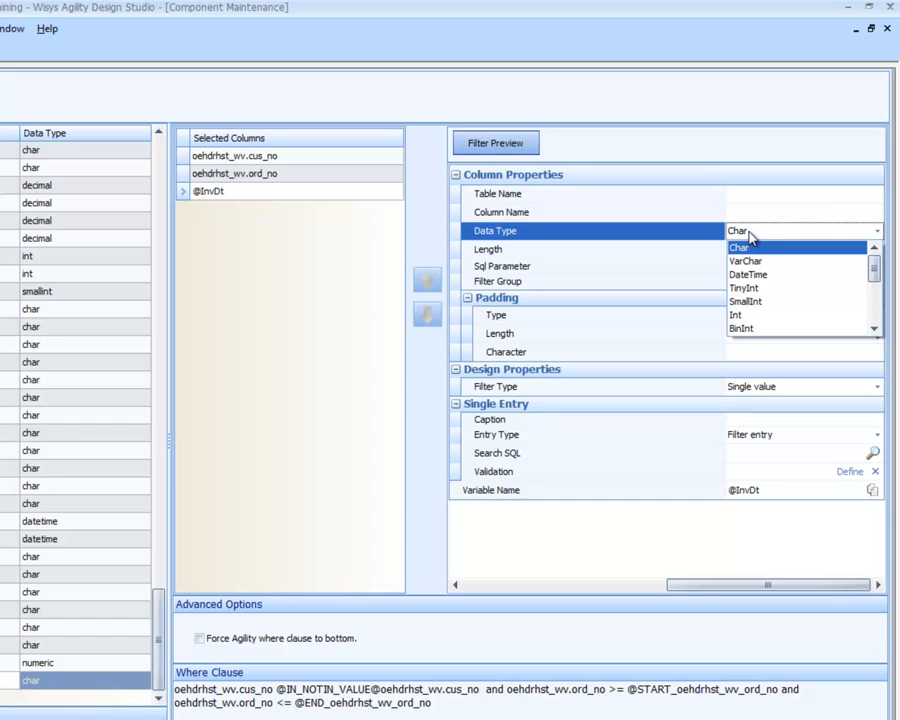
pyautogui.click(751, 235)
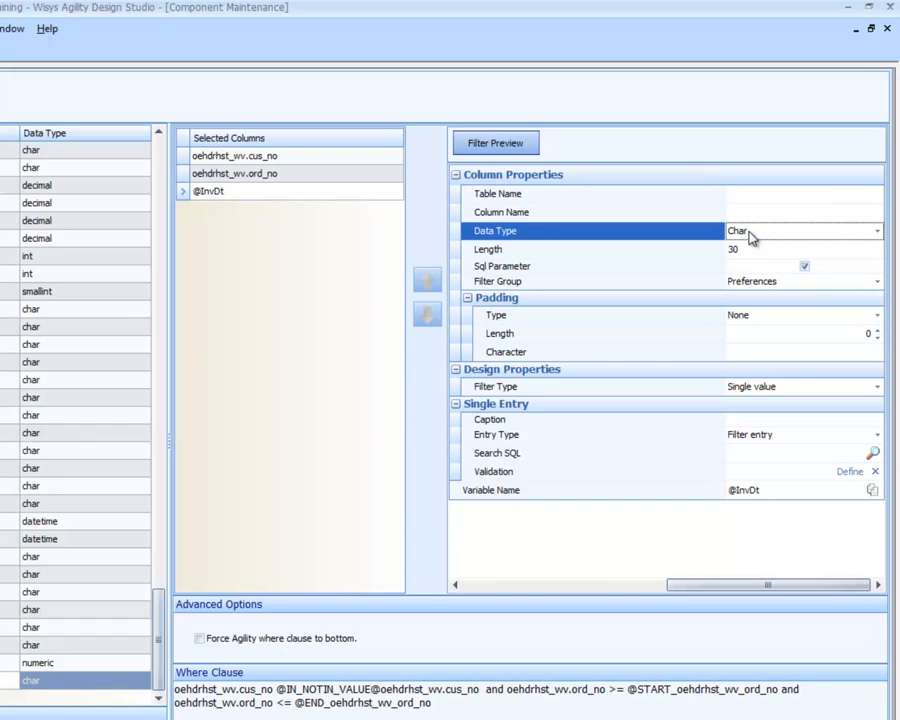
pyautogui.click(772, 419)
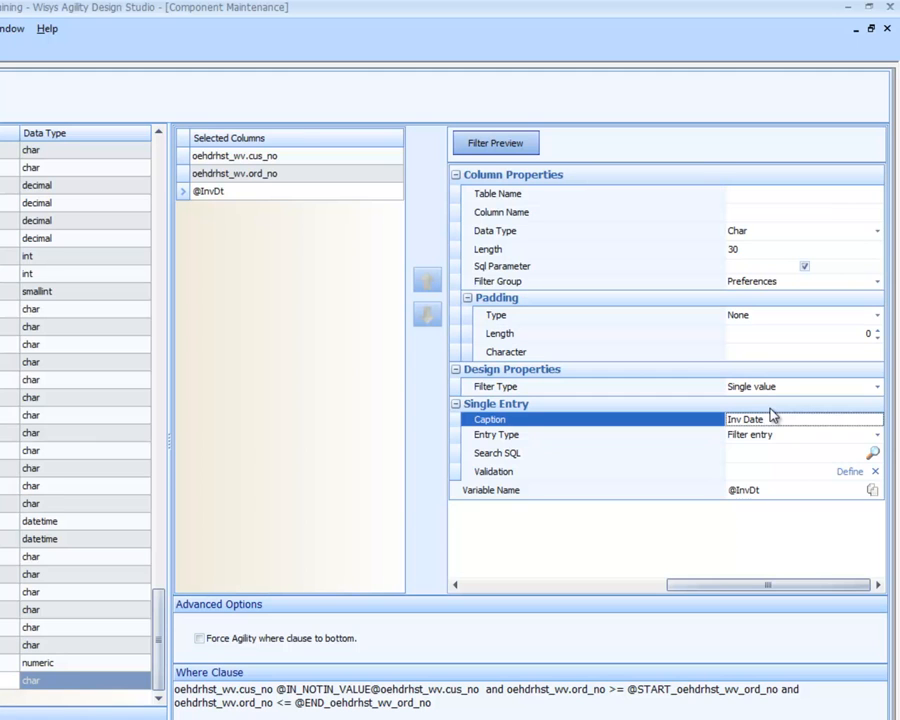
pyautogui.click(505, 146)
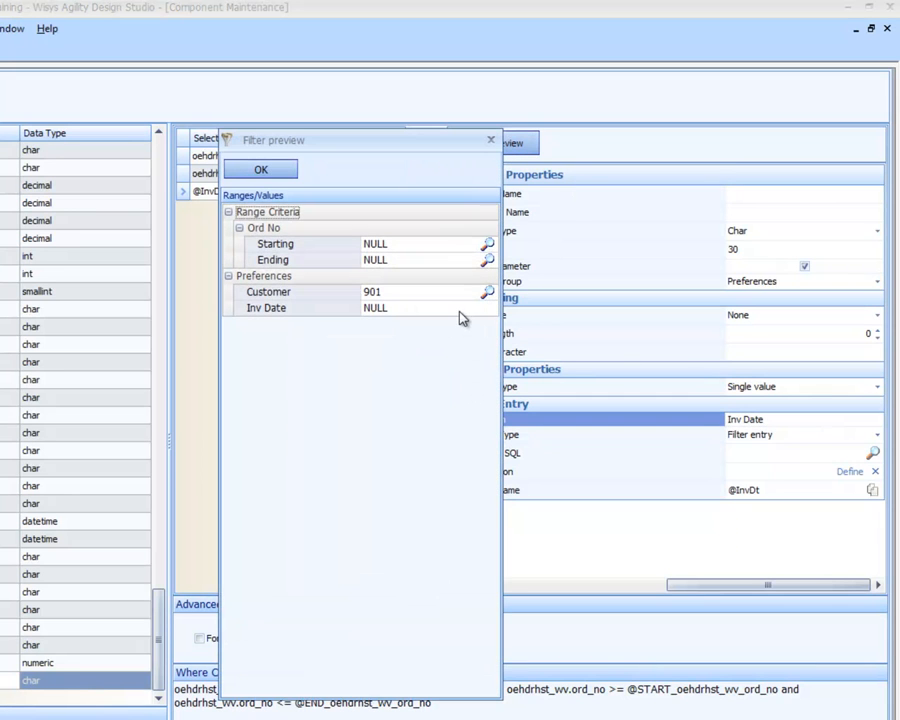
pyautogui.click(460, 309)
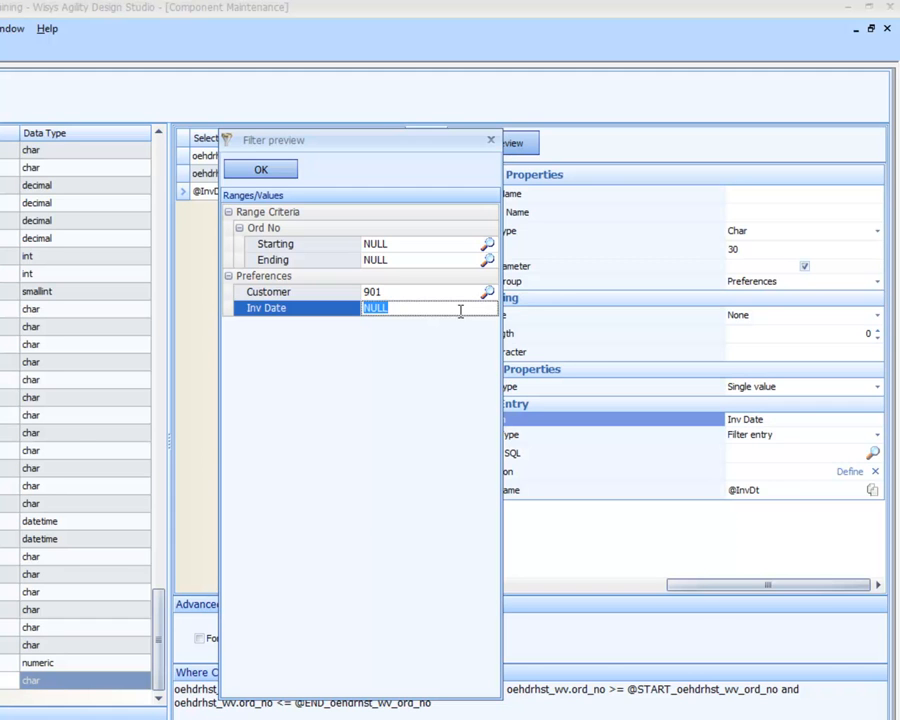
pyautogui.click(260, 174)
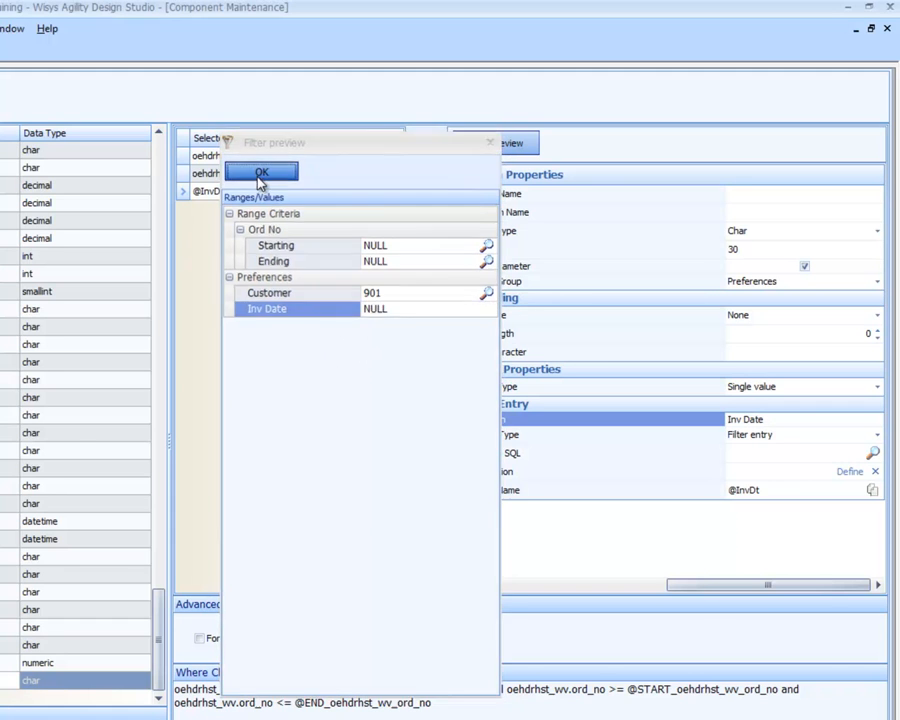
pyautogui.click(740, 233)
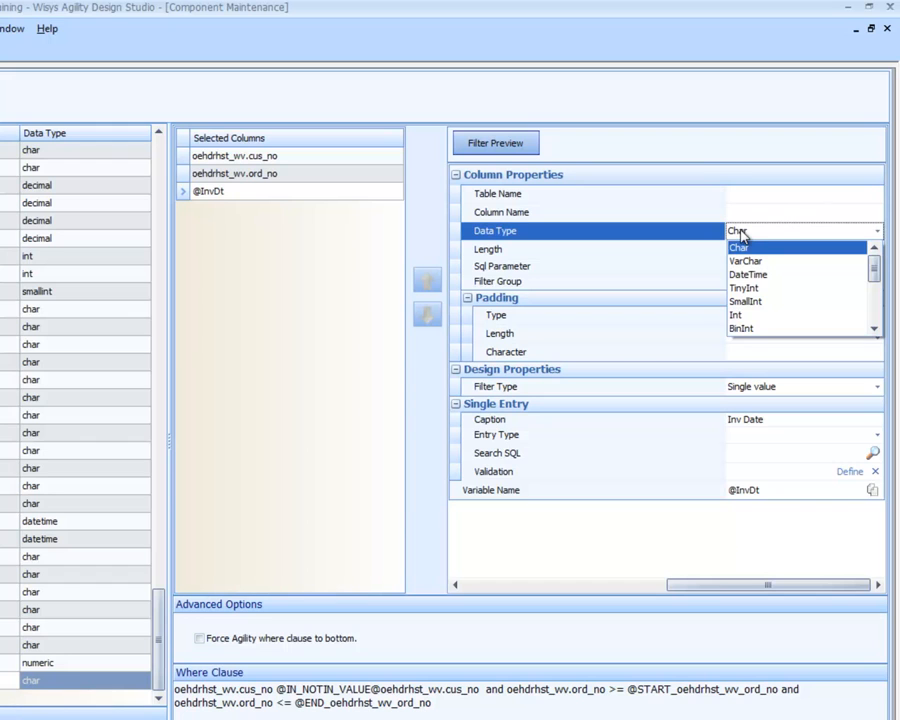
pyautogui.click(750, 274)
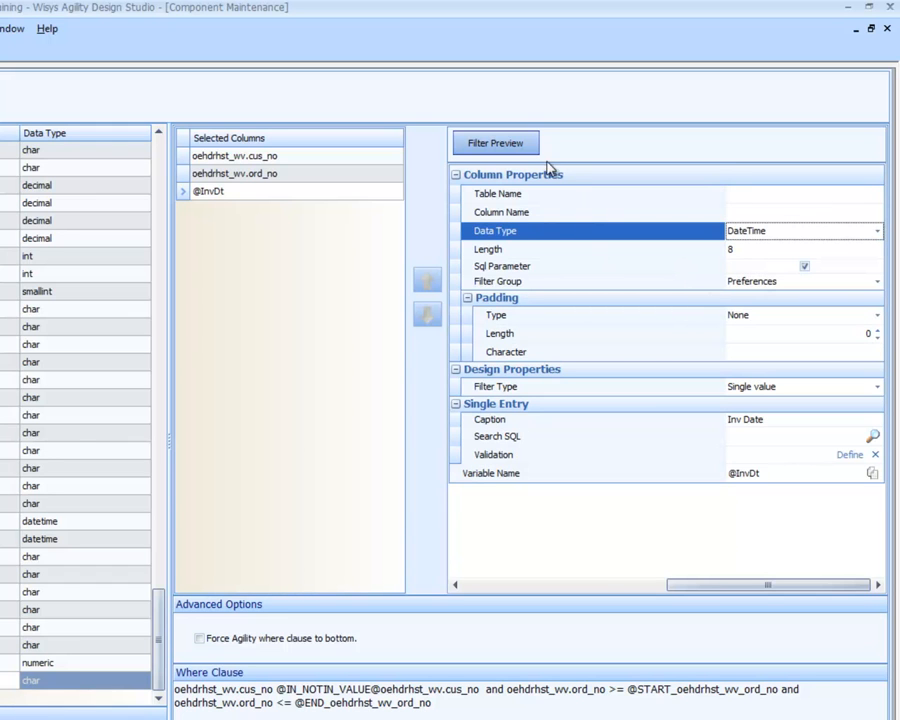
pyautogui.click(476, 147)
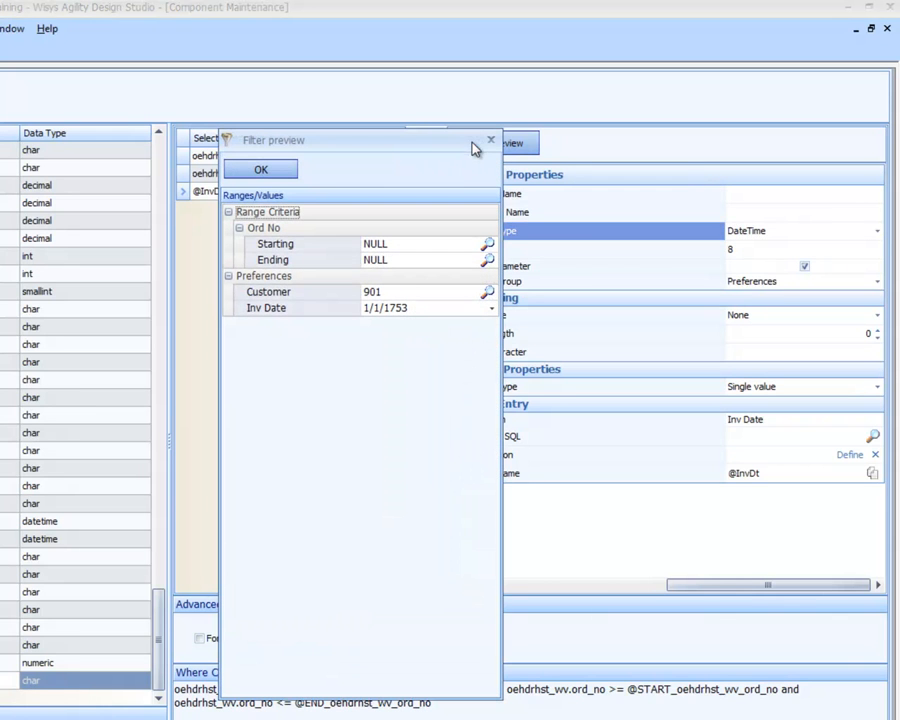
pyautogui.click(492, 312)
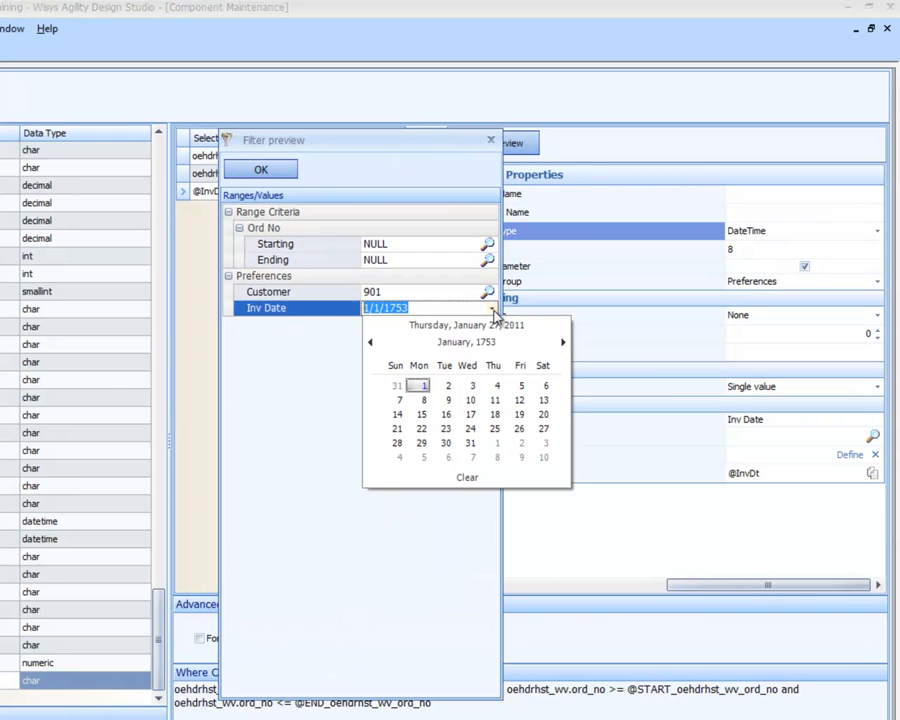
pyautogui.click(488, 327)
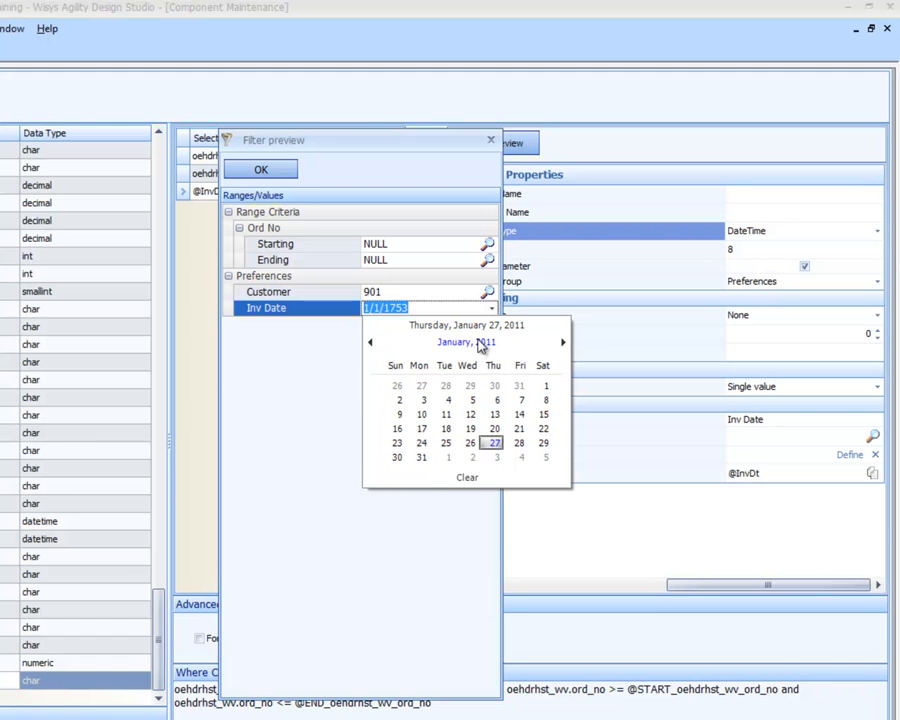
pyautogui.click(494, 443)
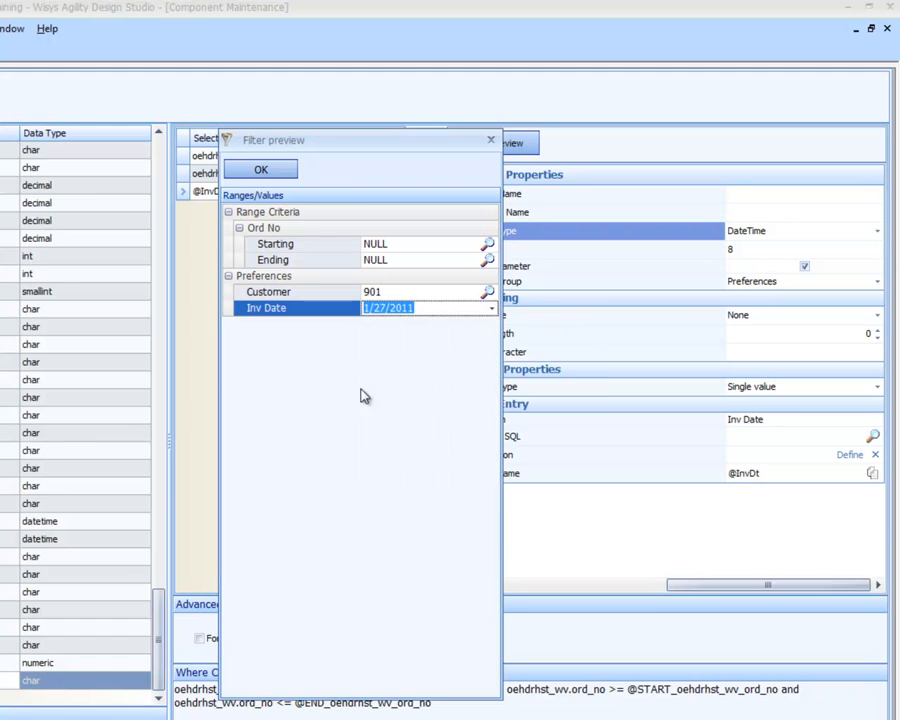
pyautogui.click(263, 172)
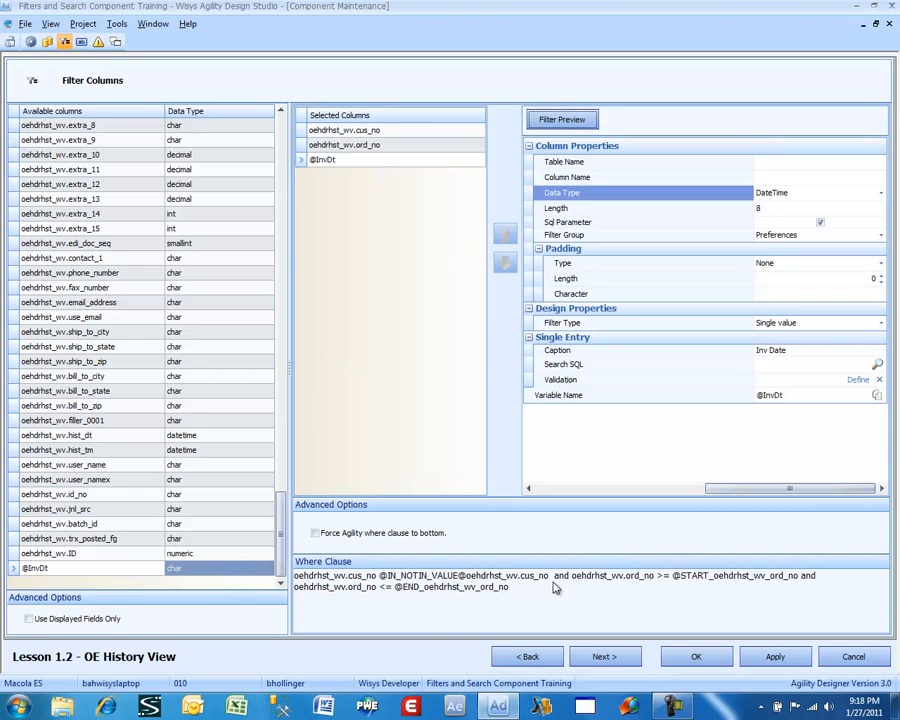
pyautogui.click(528, 655)
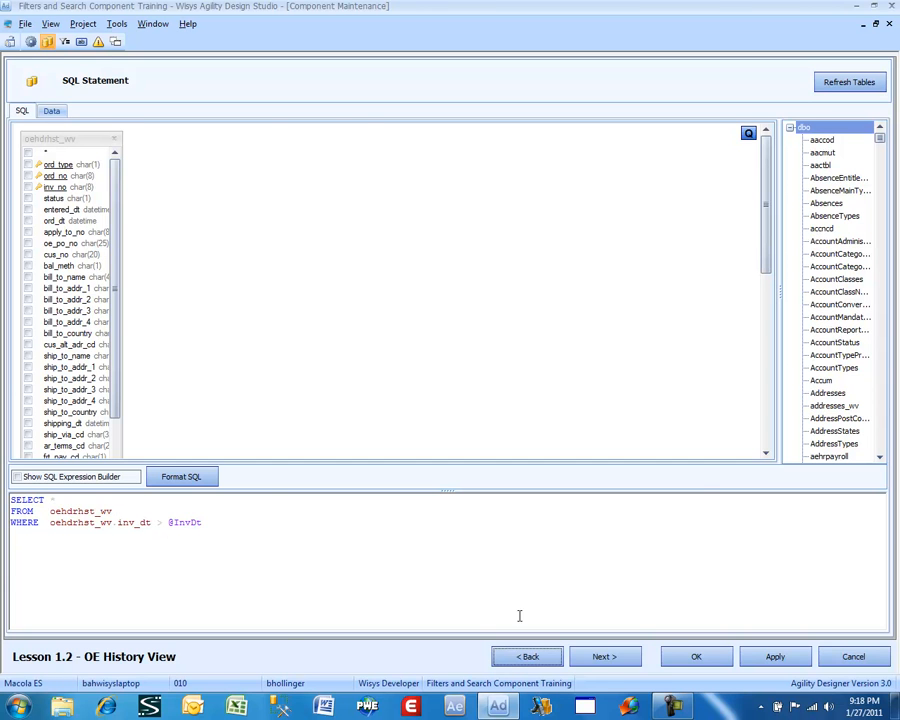
pyautogui.click(618, 660)
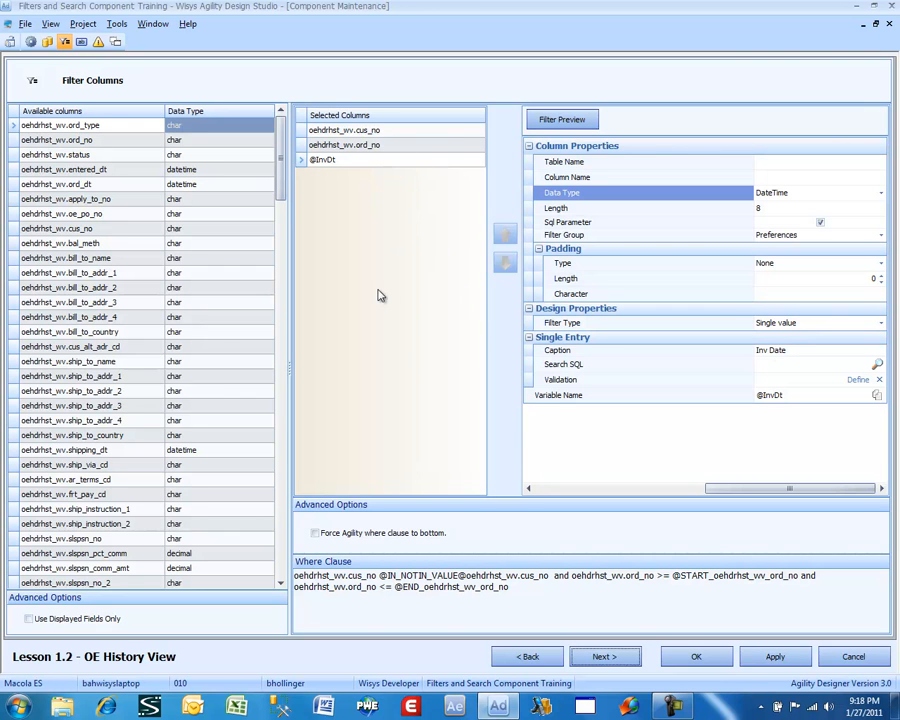
pyautogui.click(697, 657)
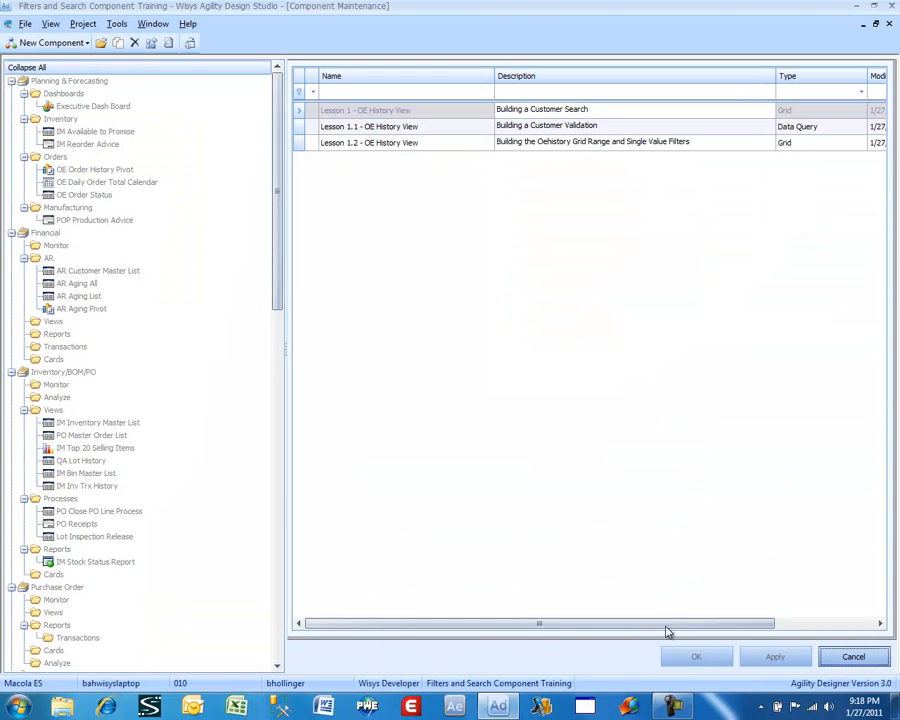
# Run the Lesson 1.2 - OE History View component from the component list
pyautogui.click(421, 146)
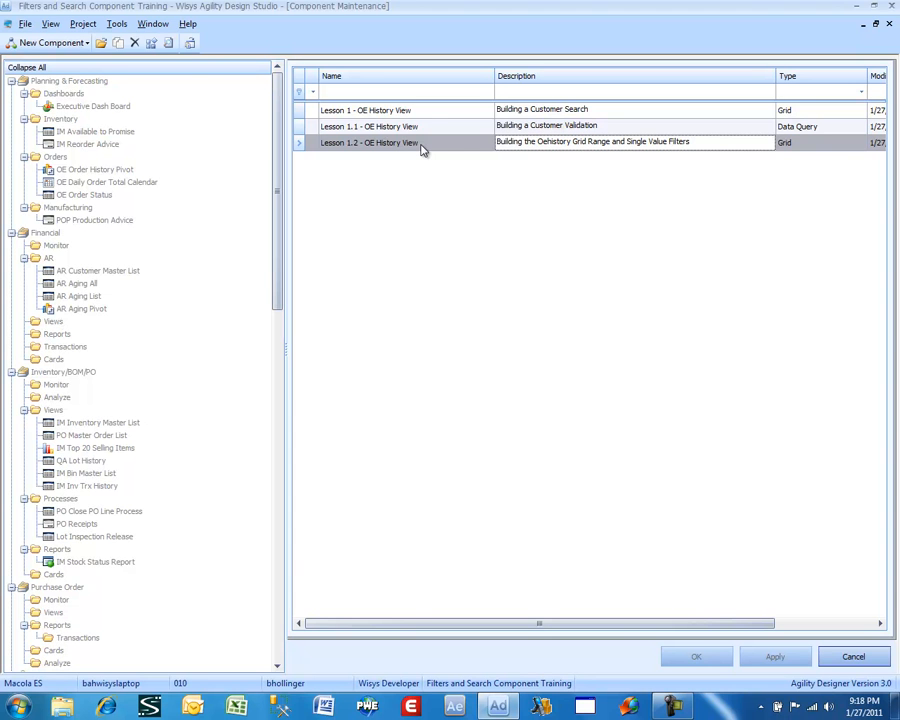
pyautogui.rightClick(414, 124)
pyautogui.click(426, 151)
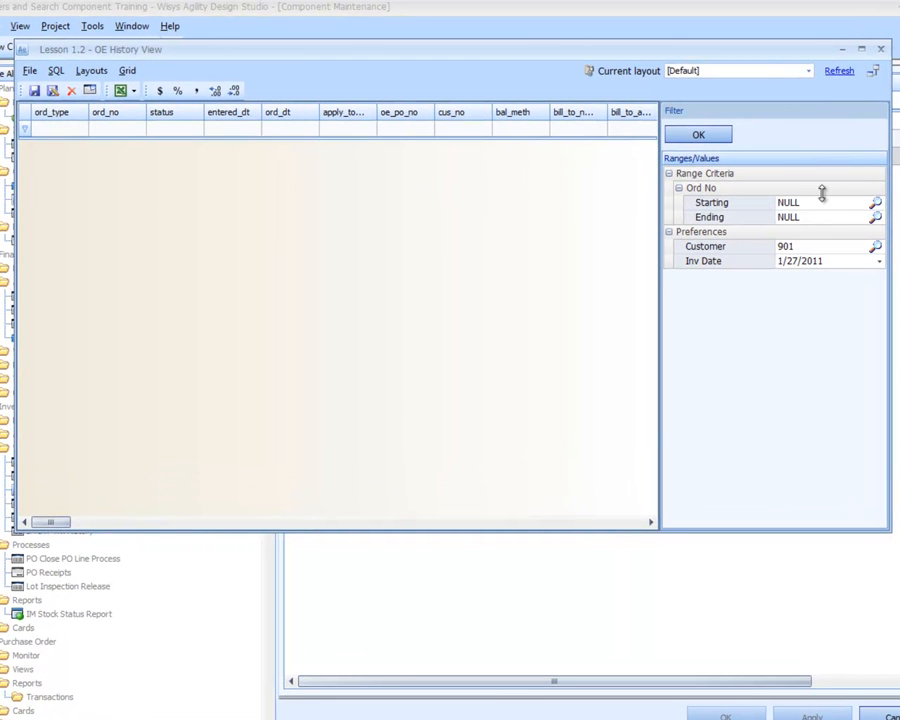
# Open the lookup for the starting Ord No and filter its Cus No column by Outdoor Adventure Outlet's customer number
pyautogui.click(874, 204)
pyautogui.click(874, 204)
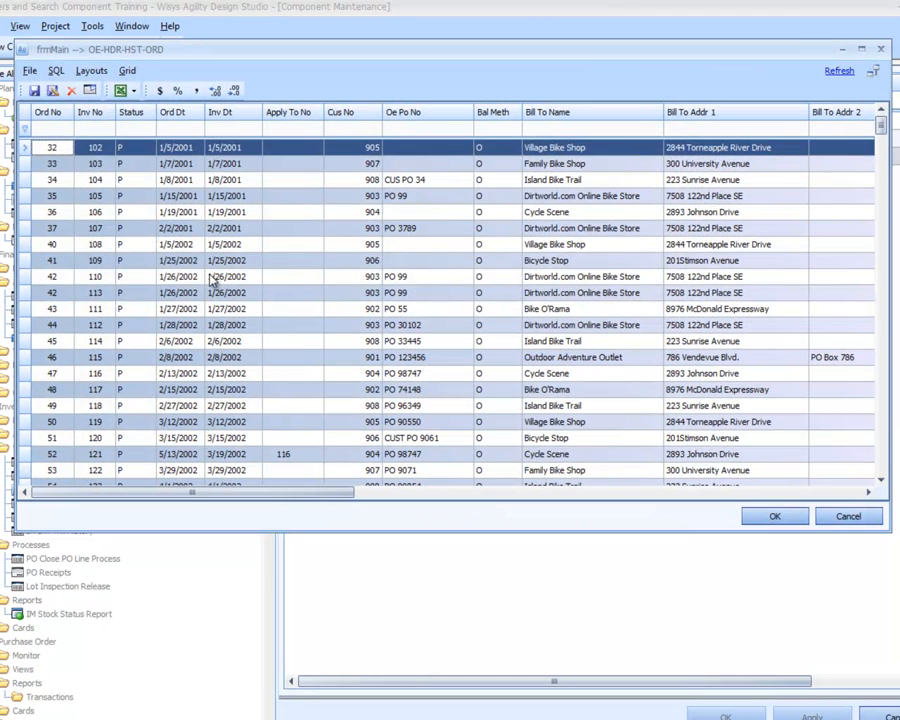
pyautogui.click(210, 280)
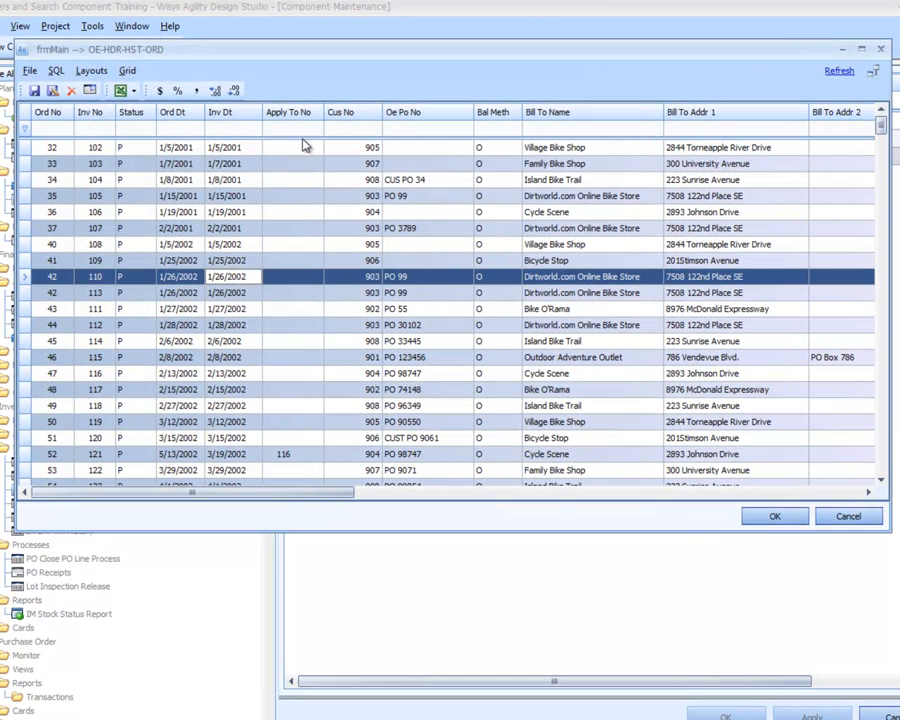
pyautogui.click(352, 130)
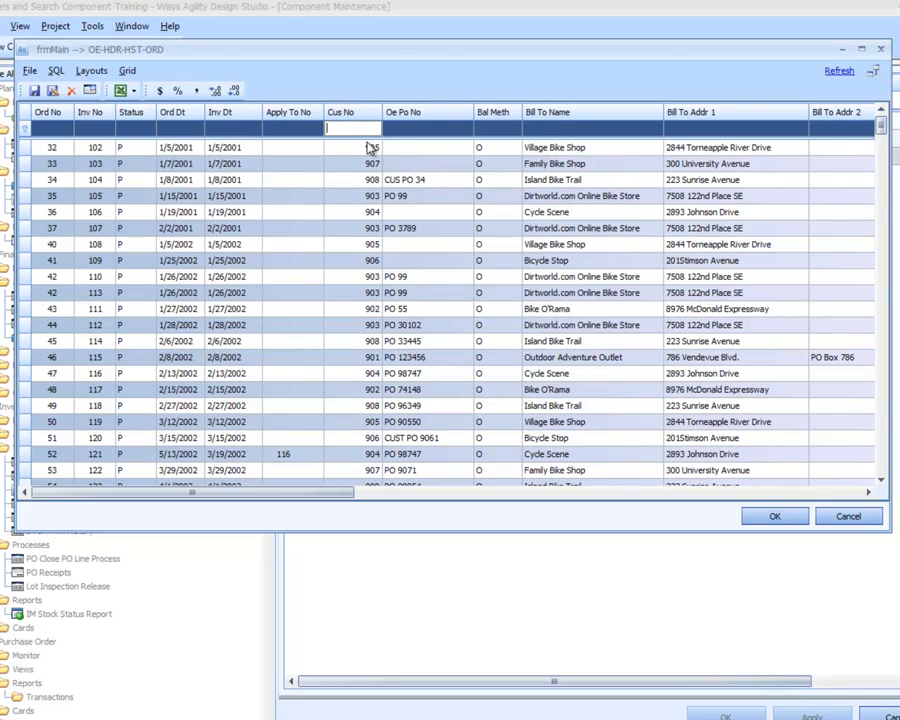
pyautogui.write('901')
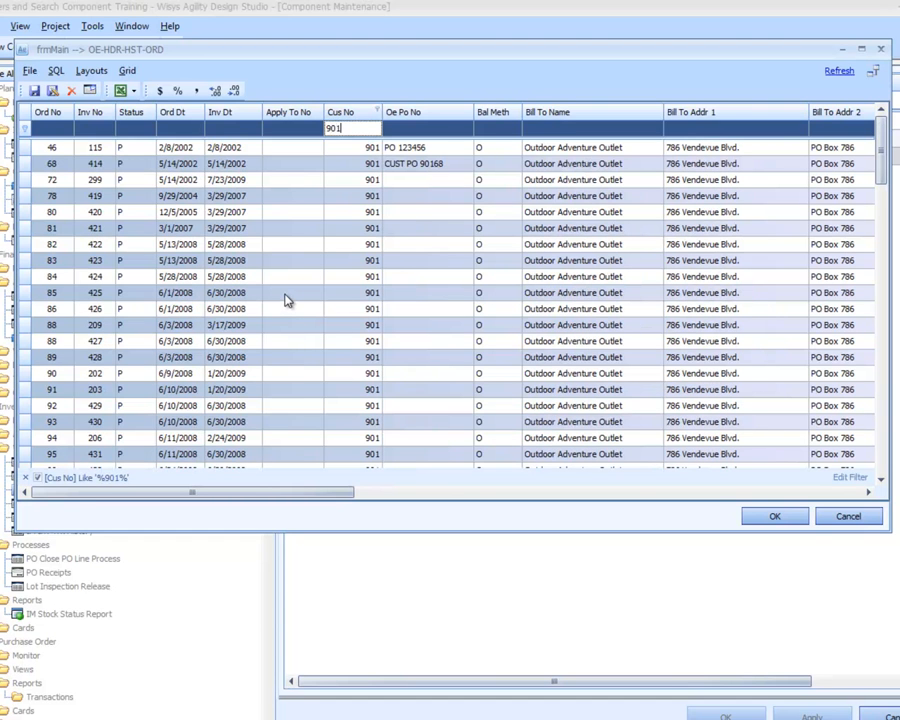
# Choose the customer's first order dated 1/20/2010 as the starting Ord No
pyautogui.click(178, 296)
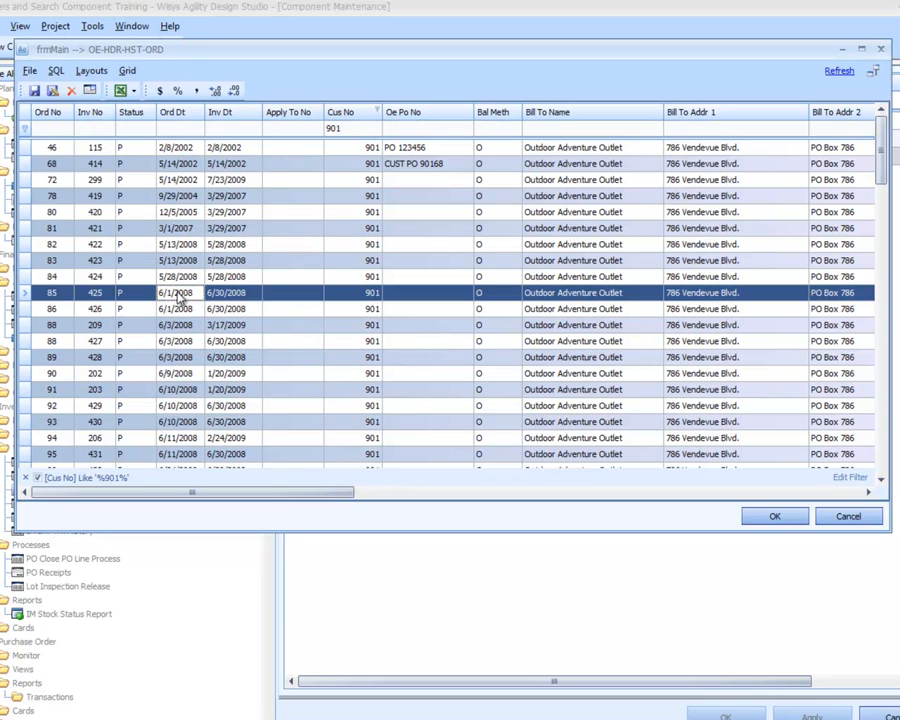
pyautogui.scroll(-2, 178, 296)
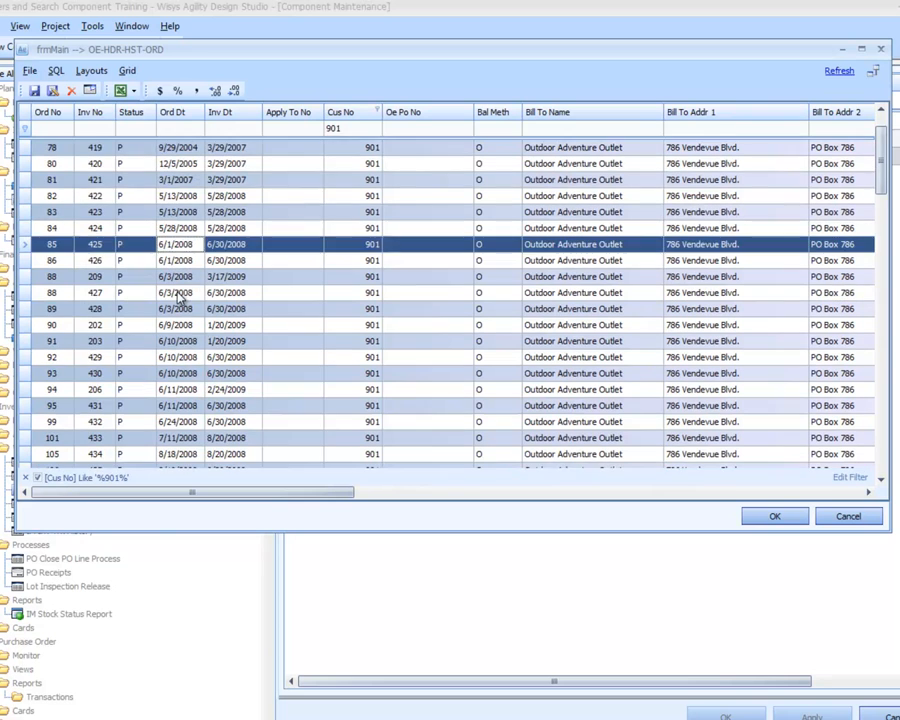
pyautogui.scroll(-9, 178, 296)
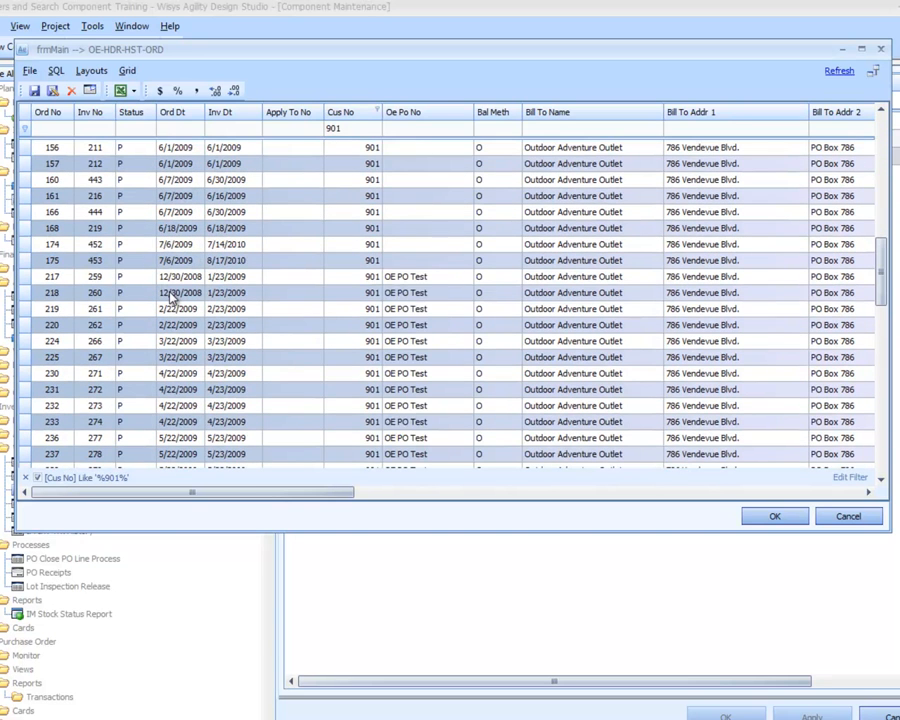
pyautogui.scroll(-5, 170, 296)
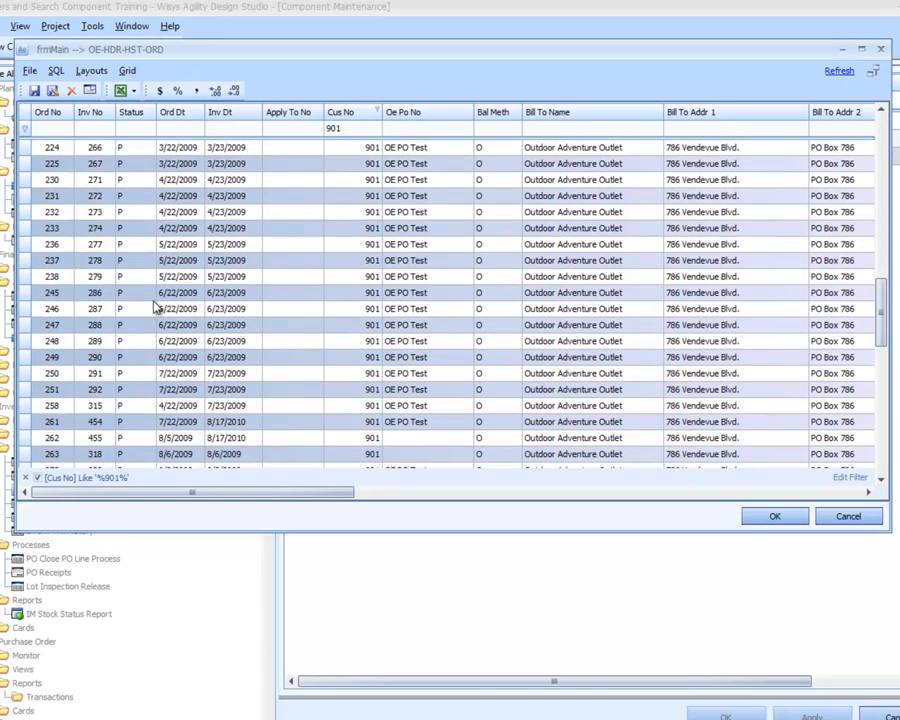
pyautogui.scroll(-3, 155, 308)
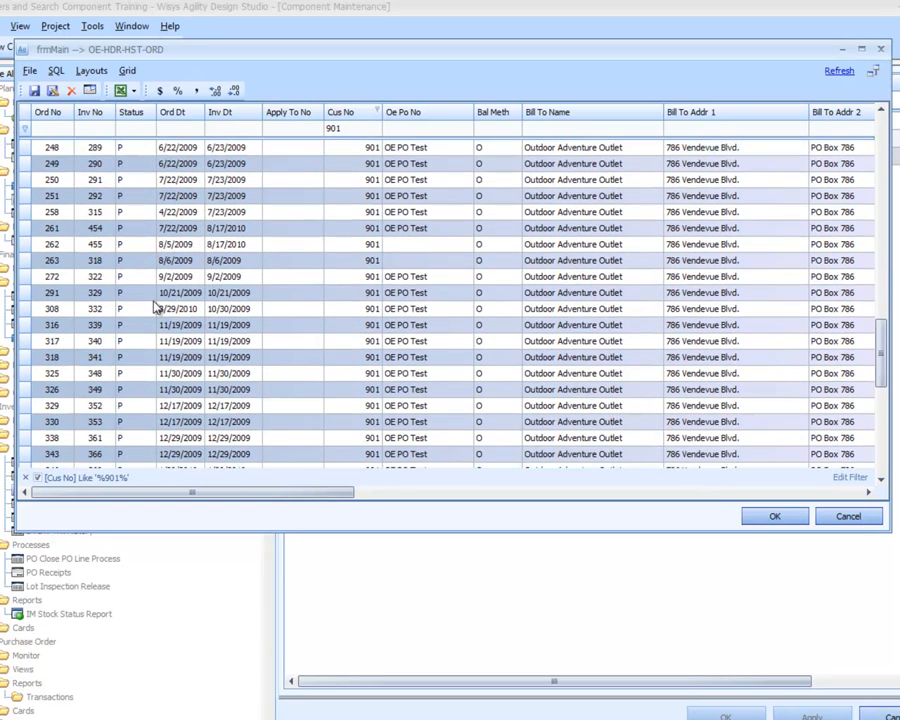
pyautogui.scroll(-2, 155, 308)
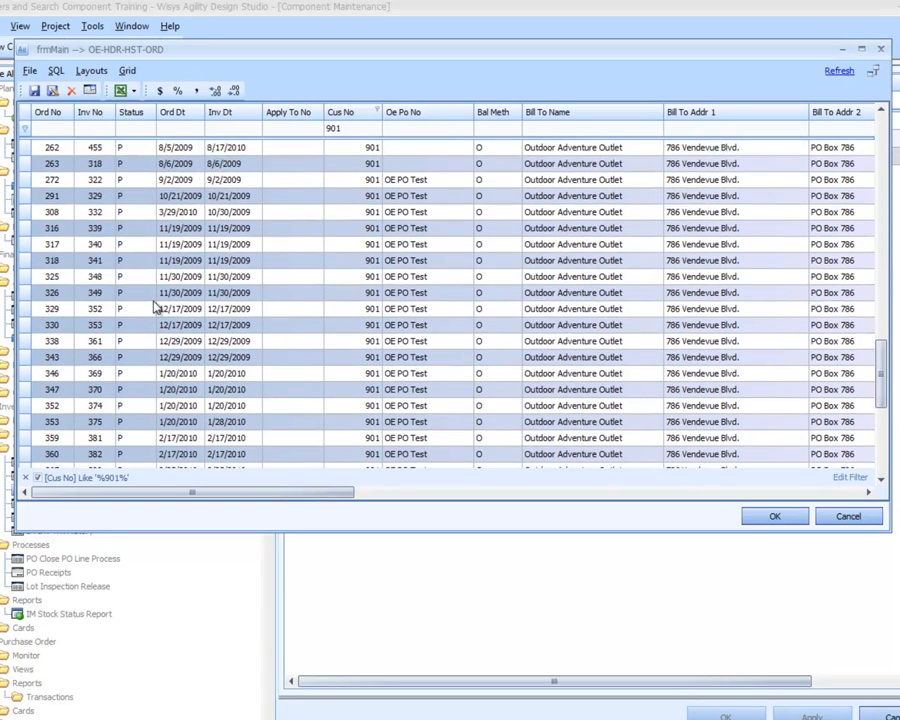
pyautogui.click(78, 376)
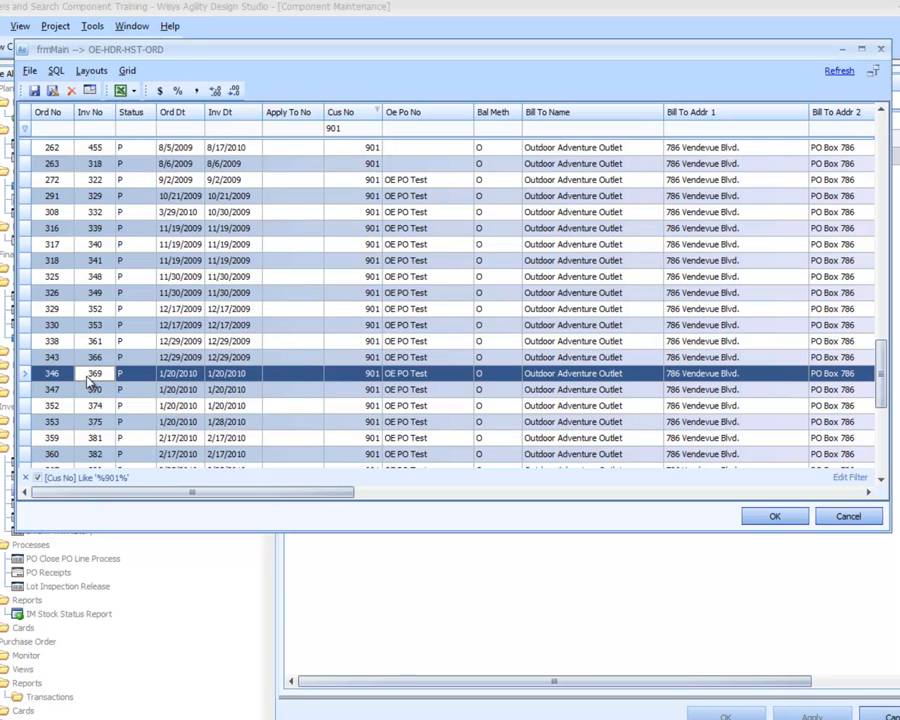
pyautogui.doubleClick(54, 373)
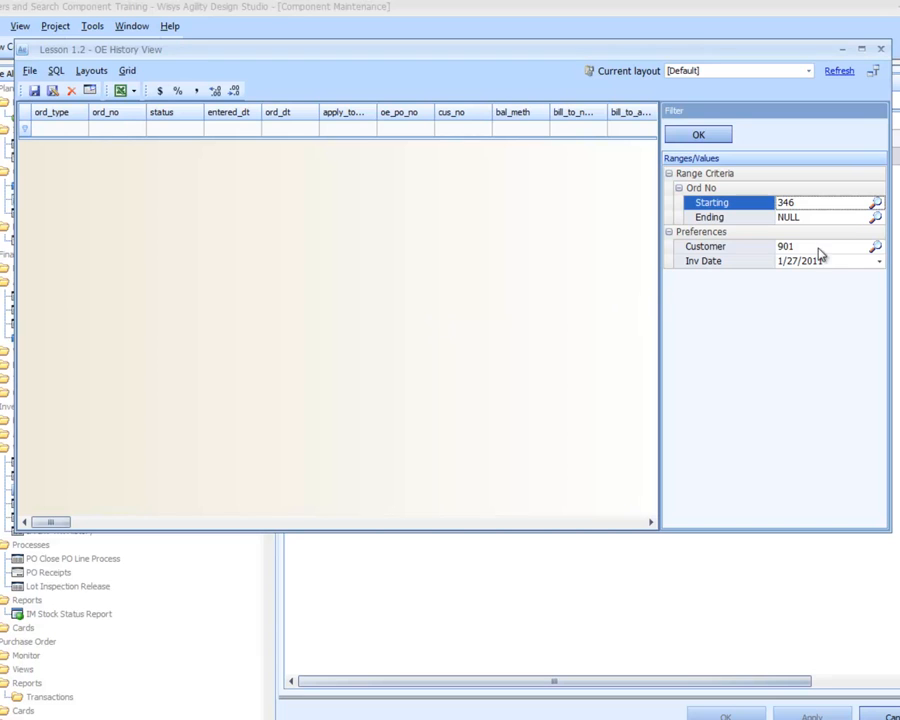
# Set the ending Ord No to the order dated 9/22/2010, with its lookup filtered by the same customer number and sorted by descending Ord No
pyautogui.click(875, 216)
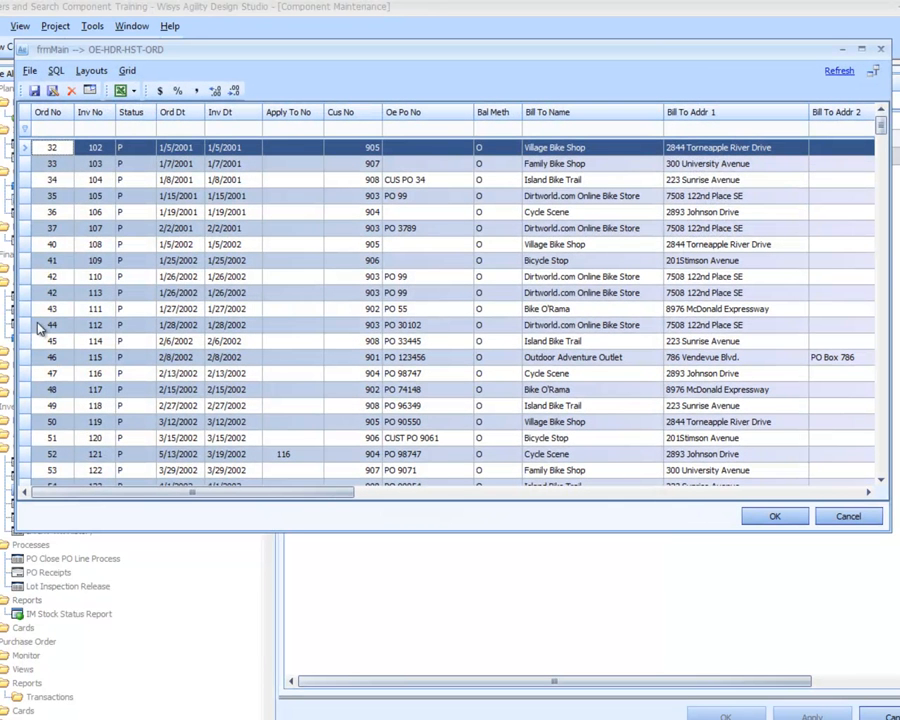
pyautogui.click(56, 117)
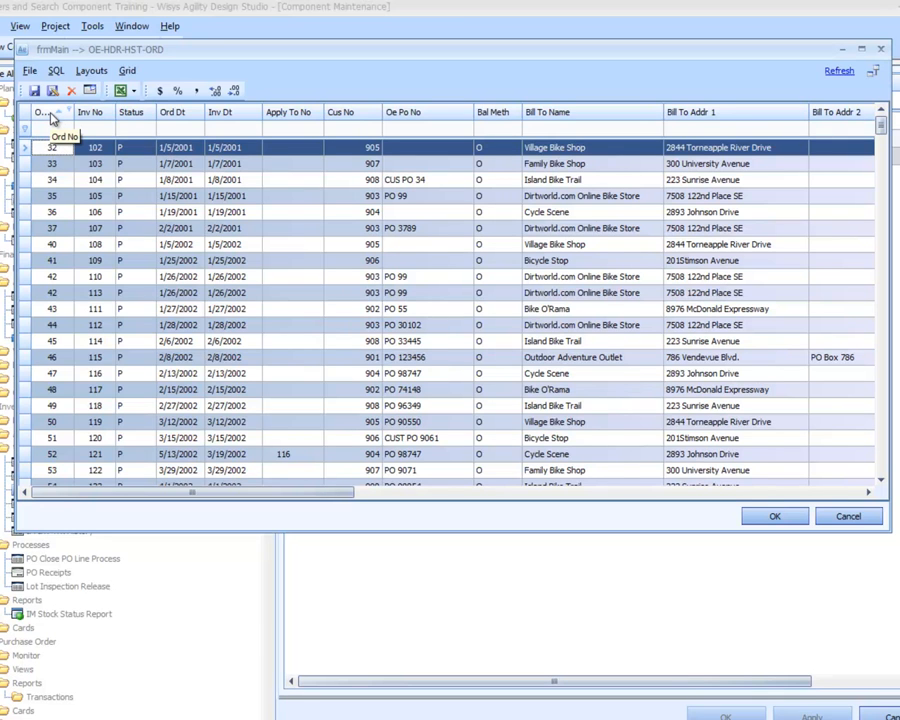
pyautogui.click(360, 128)
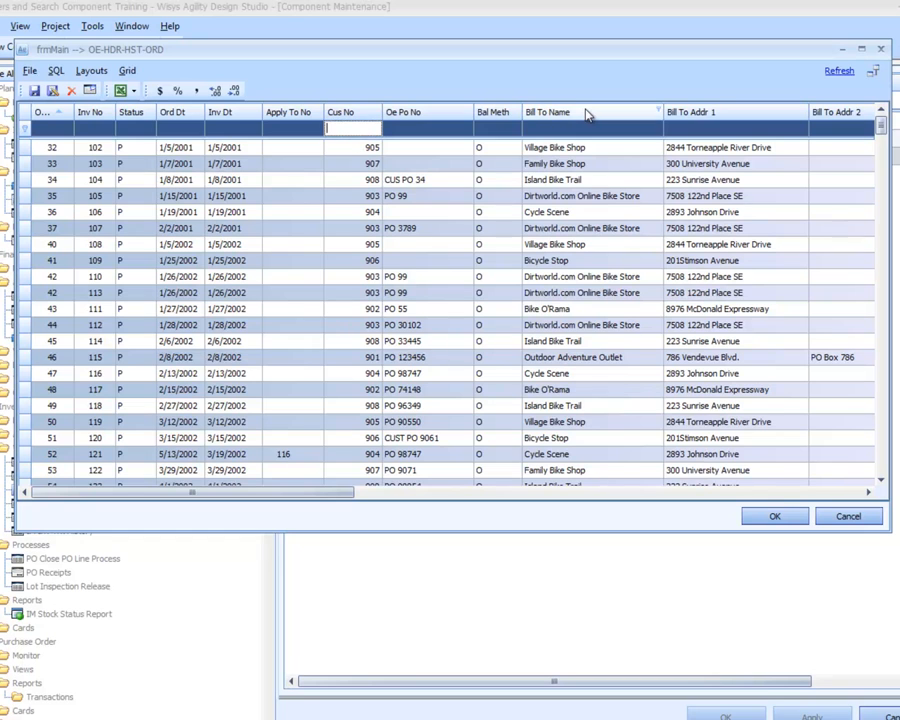
pyautogui.write('901')
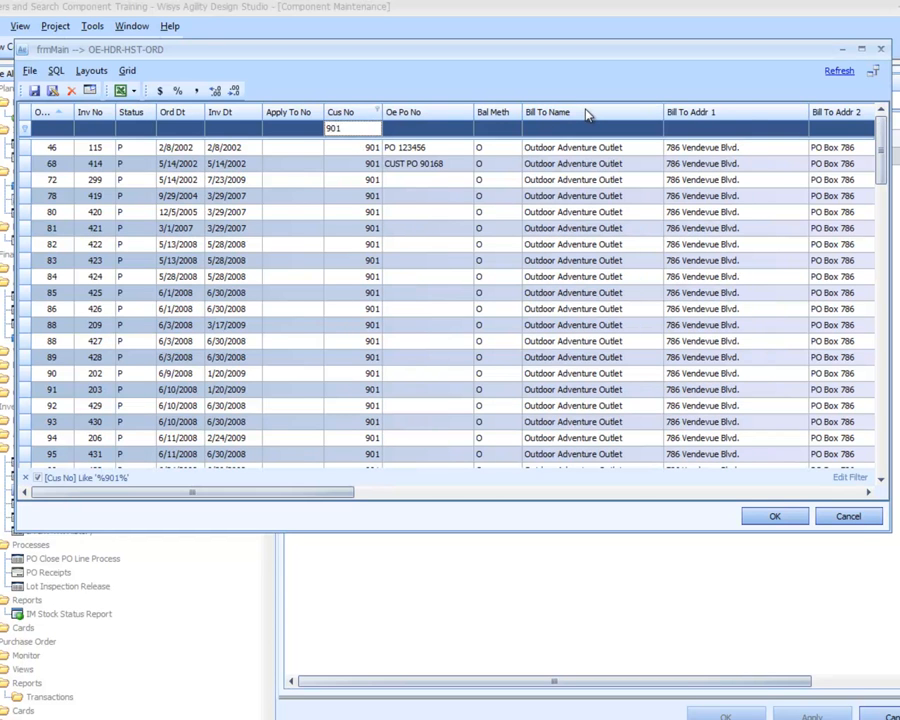
pyautogui.click(45, 113)
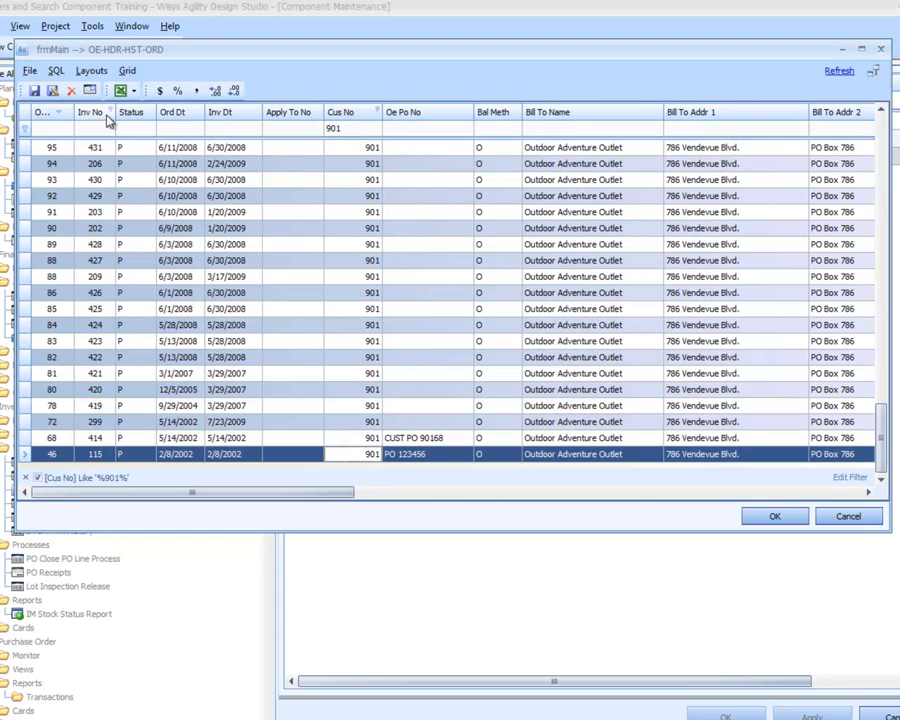
pyautogui.moveTo(882, 421); pyautogui.dragTo(852, 99)
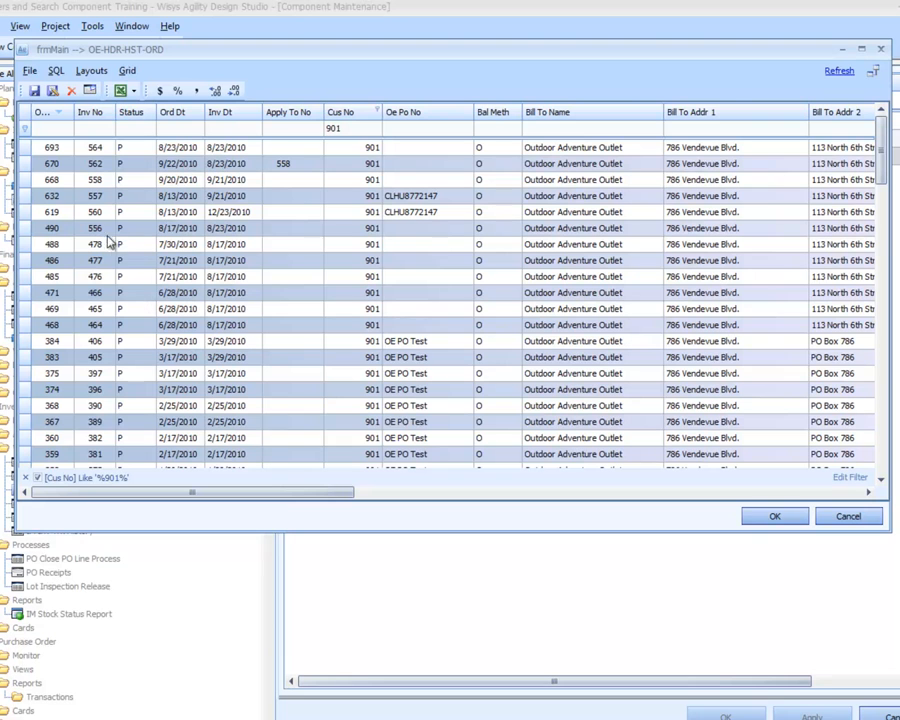
pyautogui.doubleClick(66, 170)
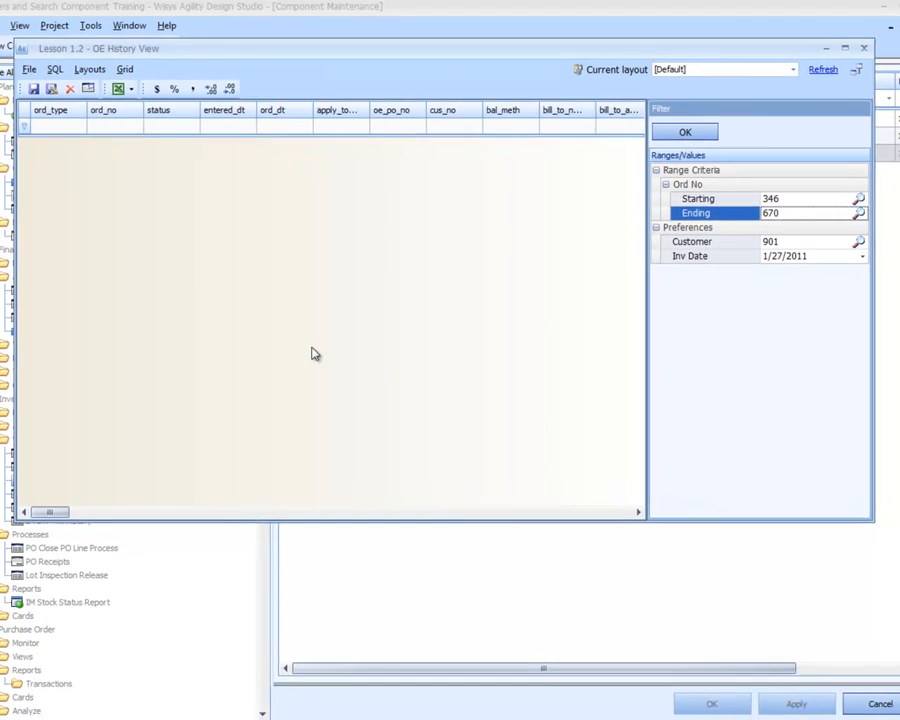
# Set the Inv Date filter value to 1/1/2010
pyautogui.click(862, 256)
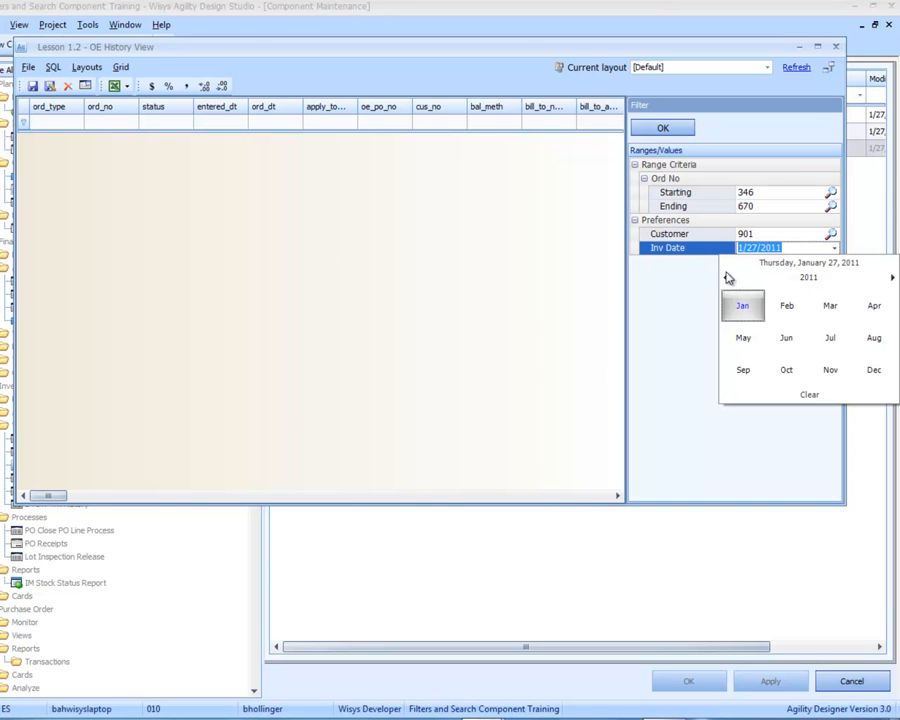
pyautogui.click(725, 277)
pyautogui.click(733, 304)
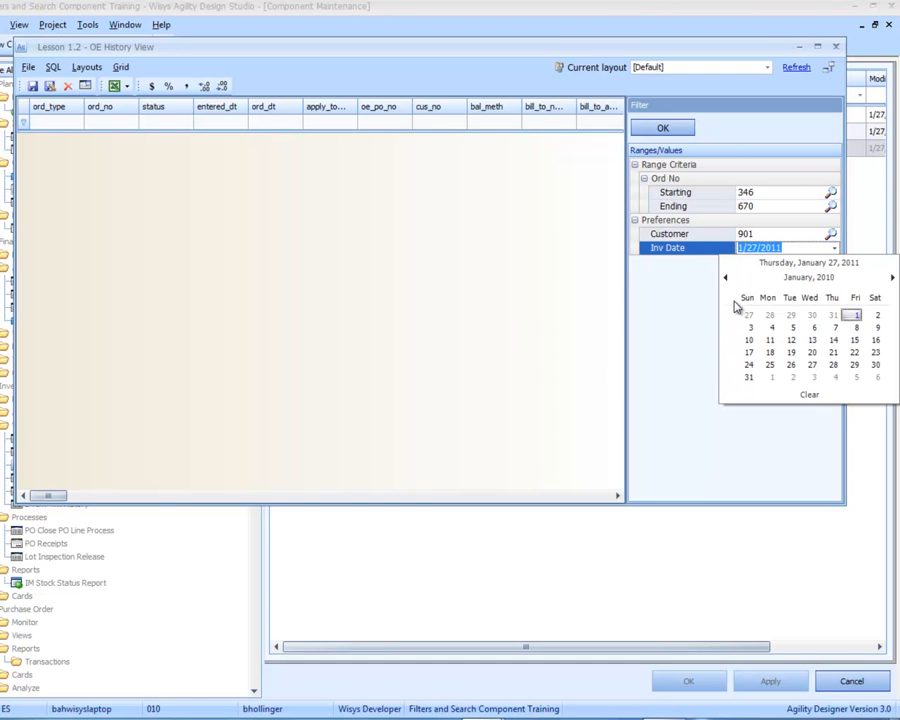
pyautogui.click(851, 315)
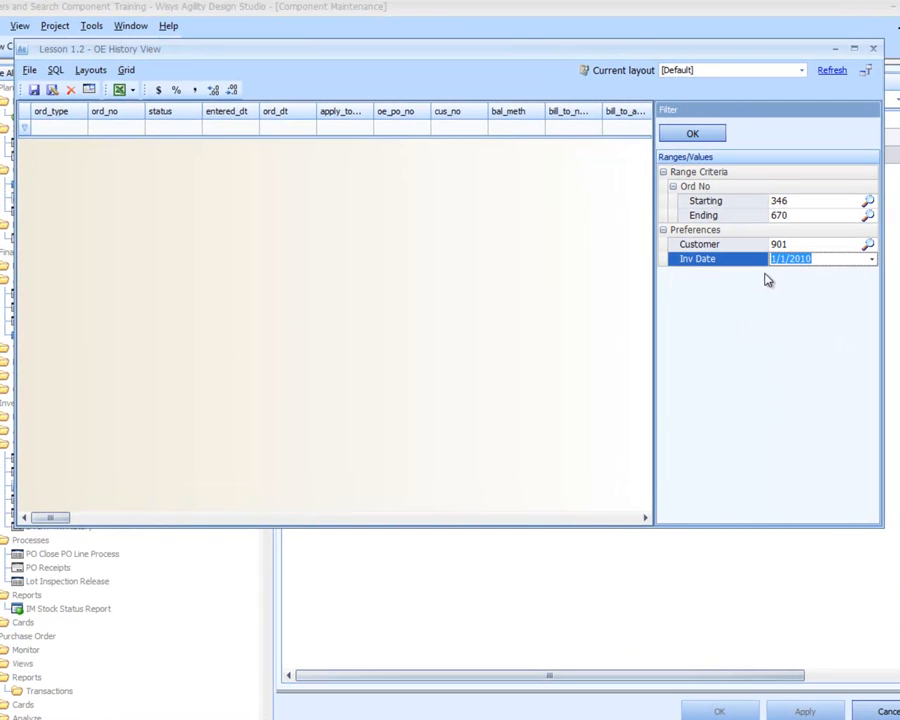
# Load the order history with the chosen filter values and apply Mass Format to the grid
pyautogui.click(692, 134)
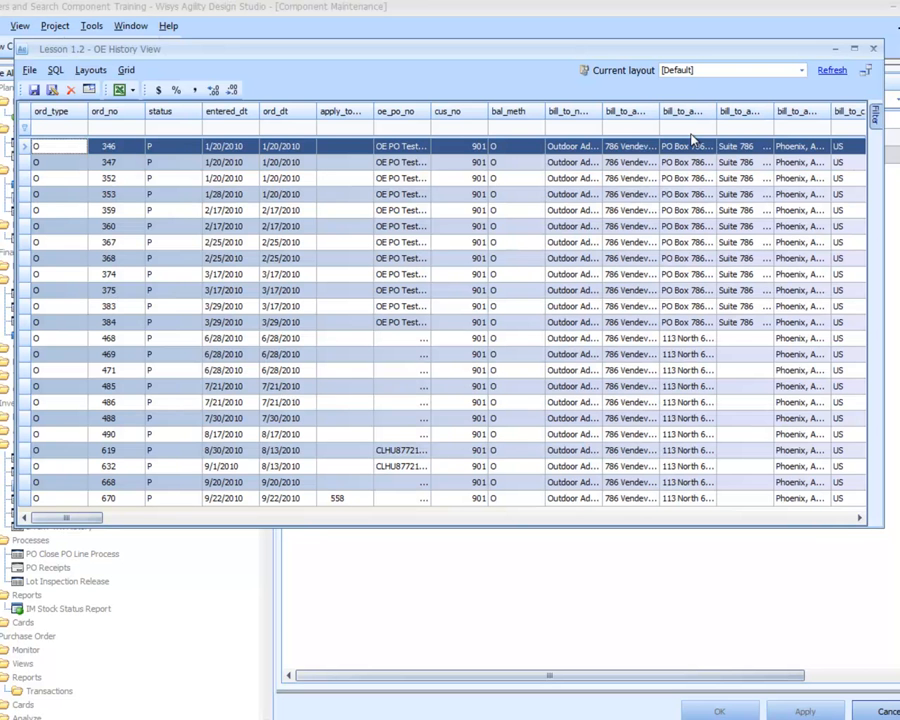
pyautogui.click(89, 91)
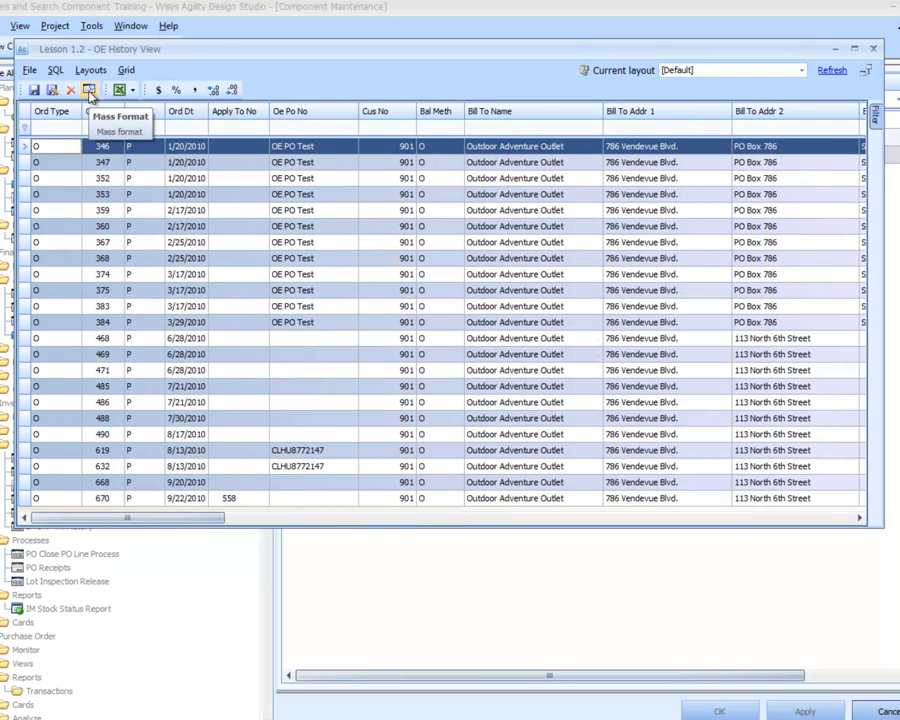